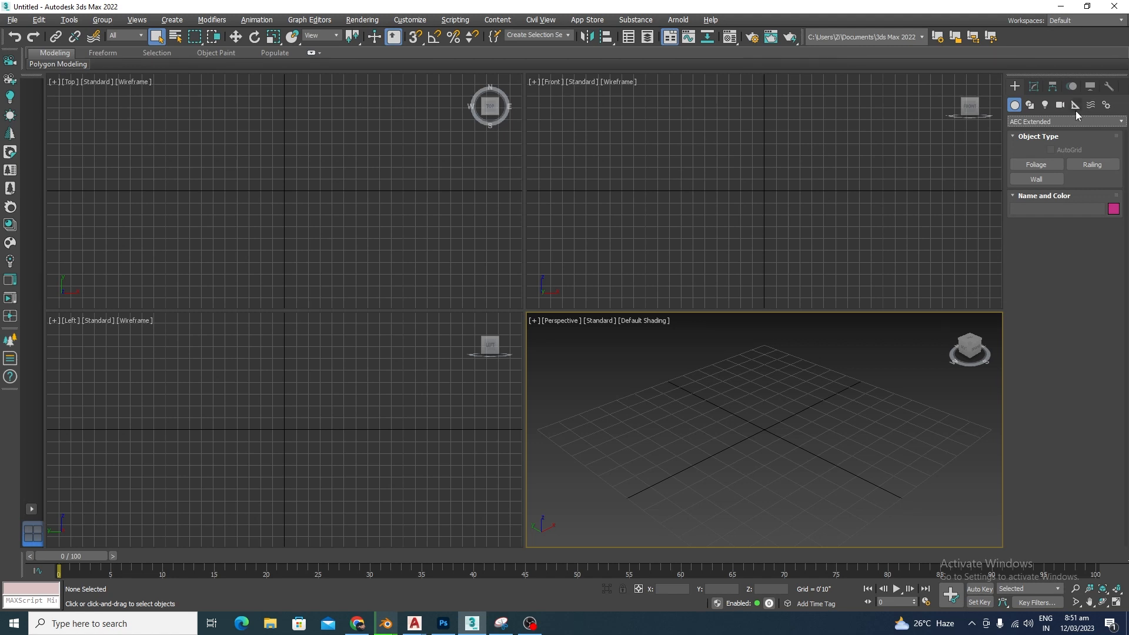
- Start an AEC Extended wall and set its width to 0'9" and its height to 8'0"
click(1029, 106)
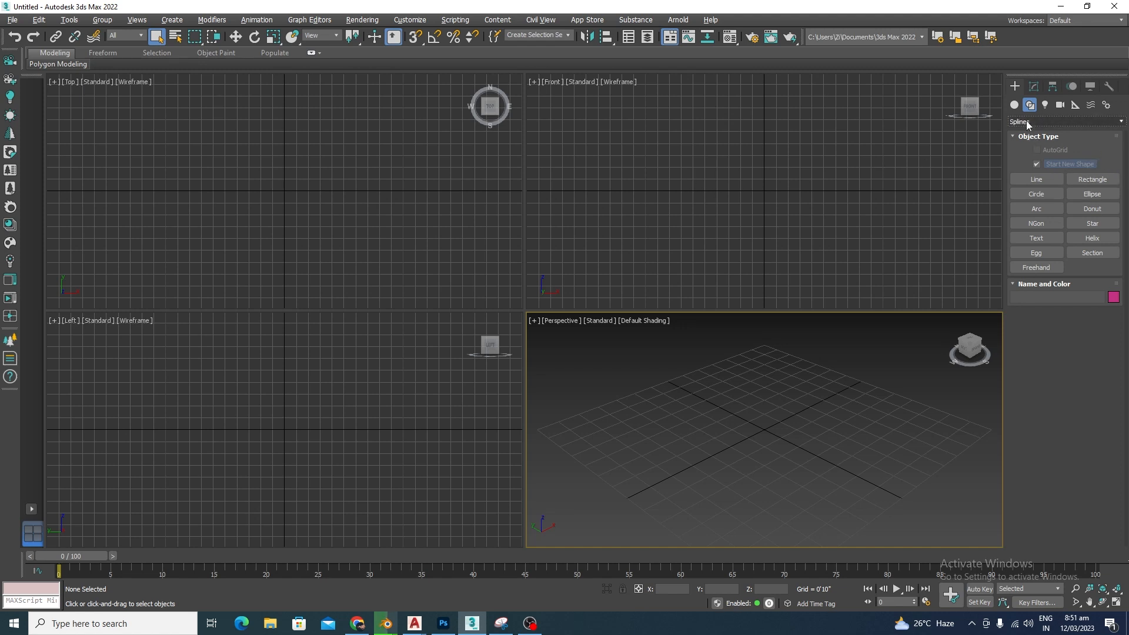
click(1012, 105)
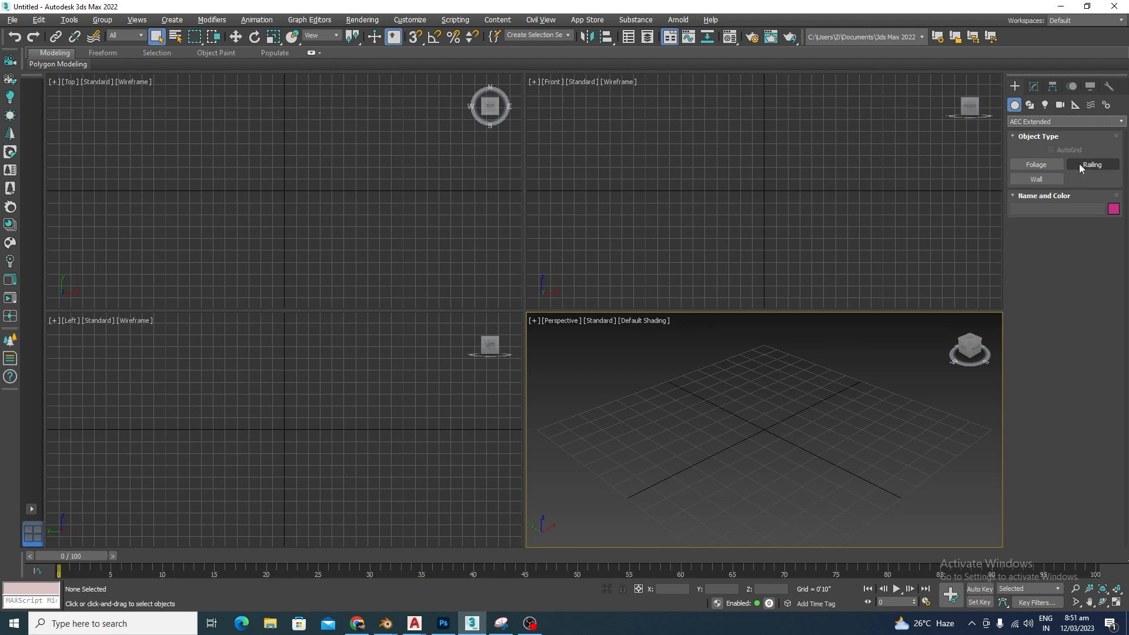
click(1043, 180)
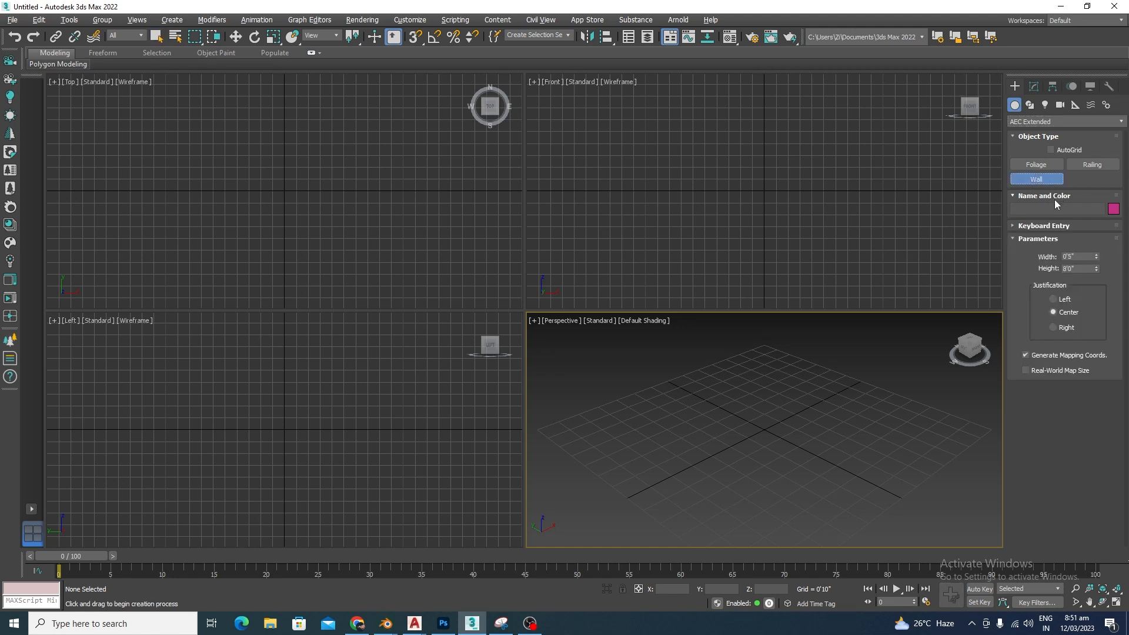
double_click(1084, 256)
text(9')
key(Return)
text(9")
key(Return)
key(Tab)
text(8)
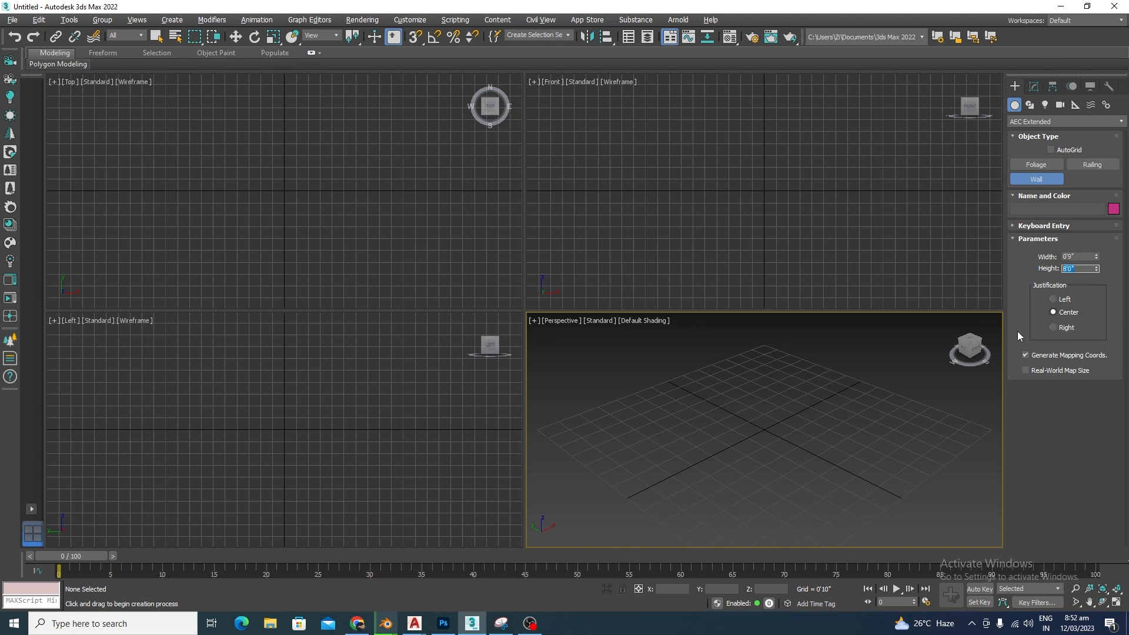
- Draw a nine-sided closed wall in the maximized Perspective view, starting at the origin, and weld its end to the start point
right_click(682, 431)
key(alt+w)
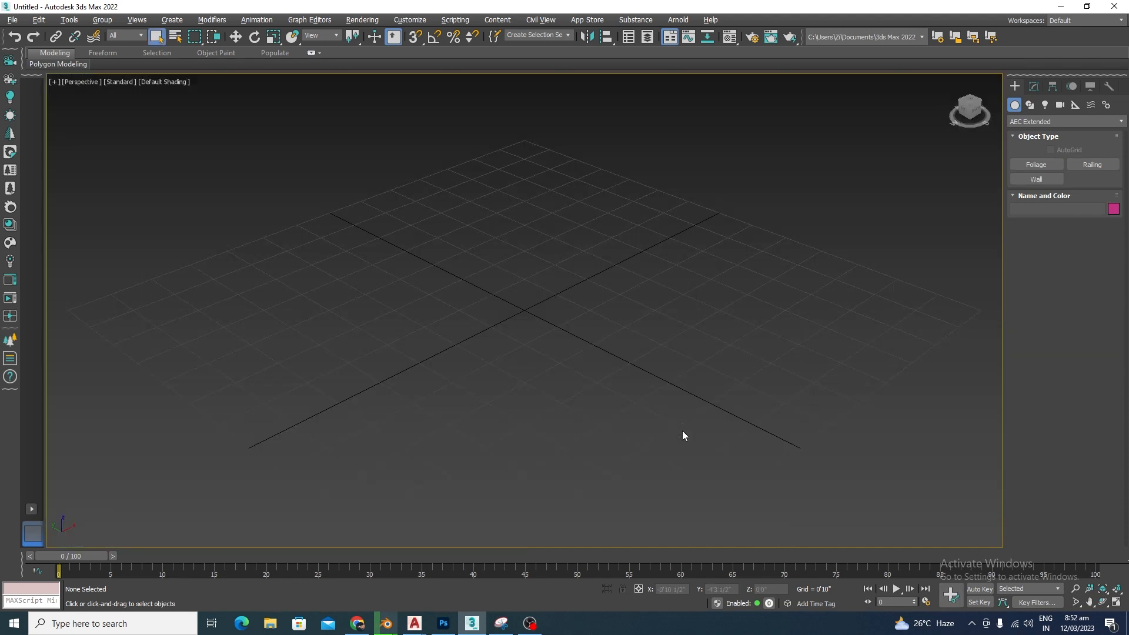
click(1041, 180)
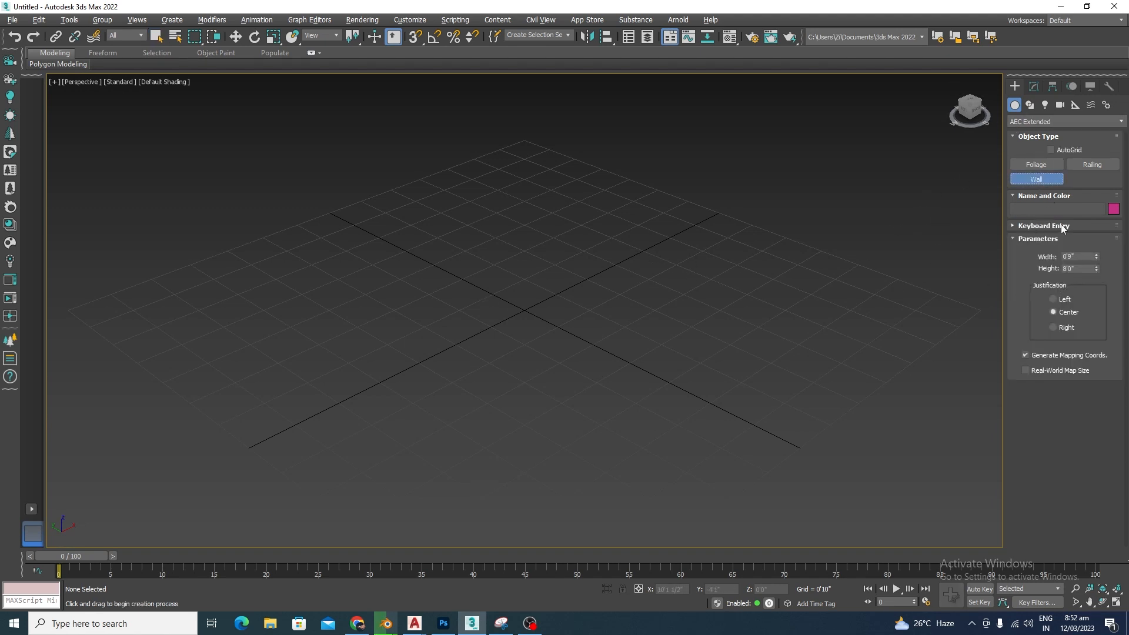
key(alt+w)
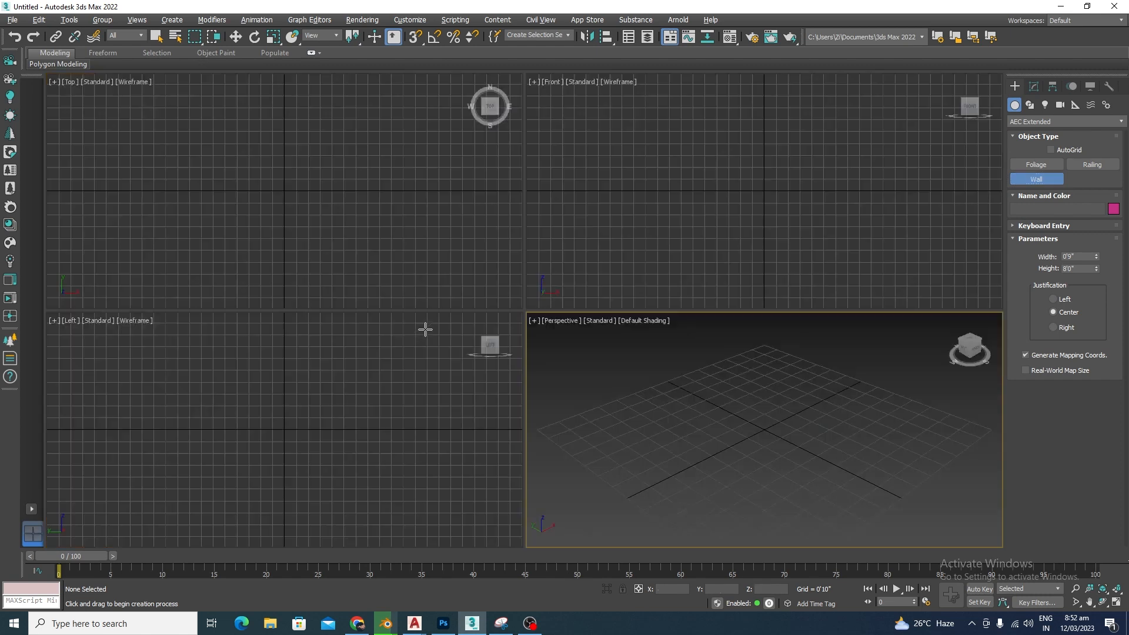
key(alt+w)
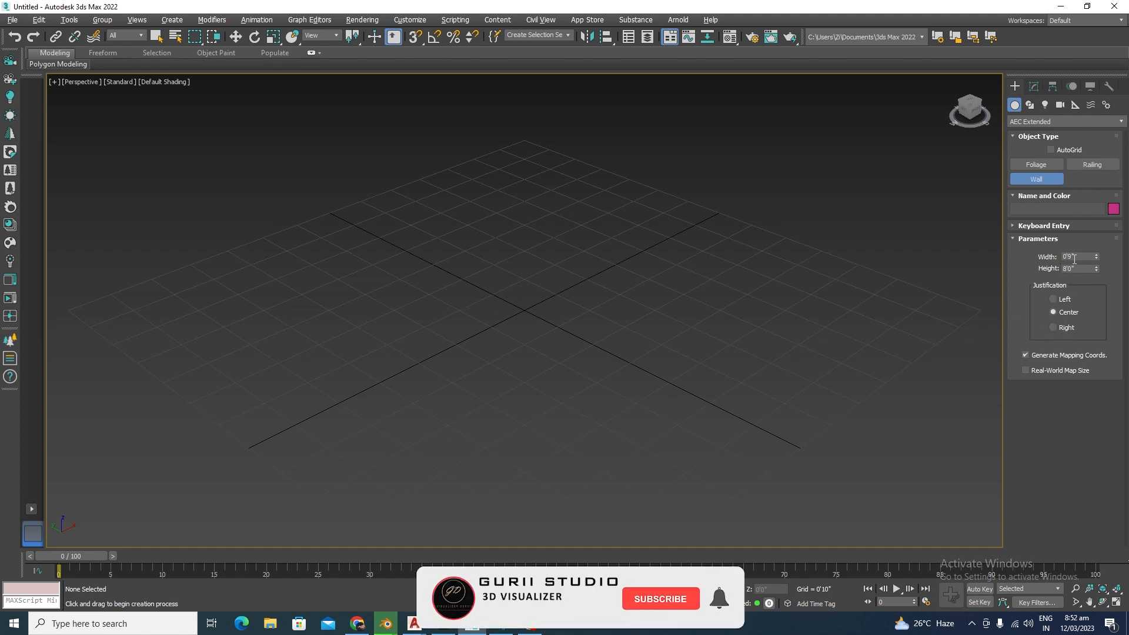
click(529, 308)
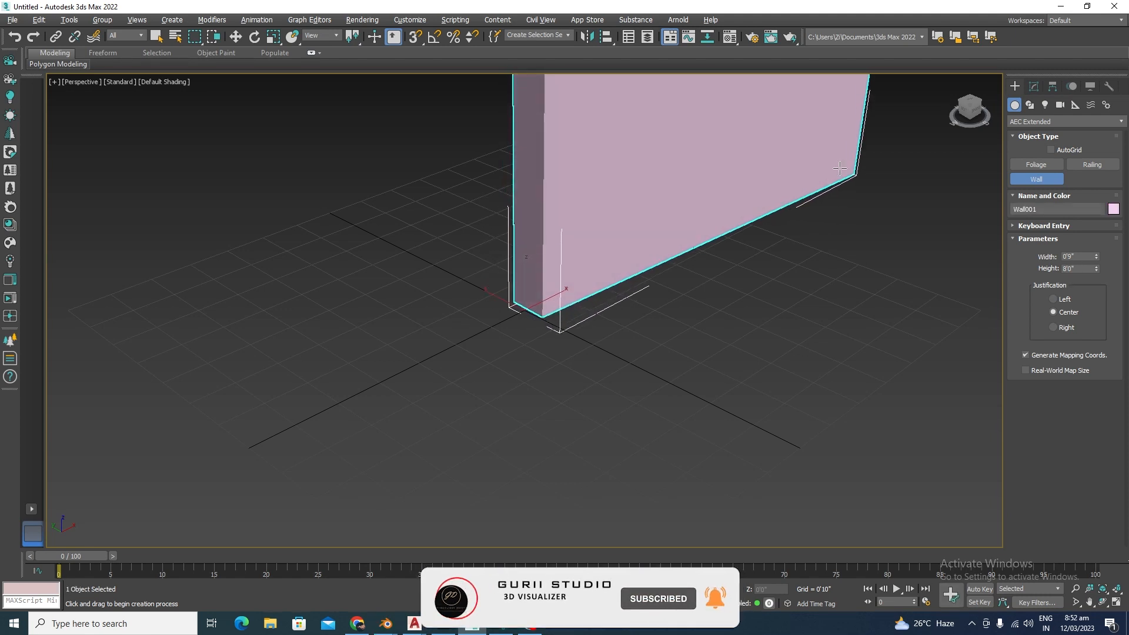
scroll(688, 259, down, 8)
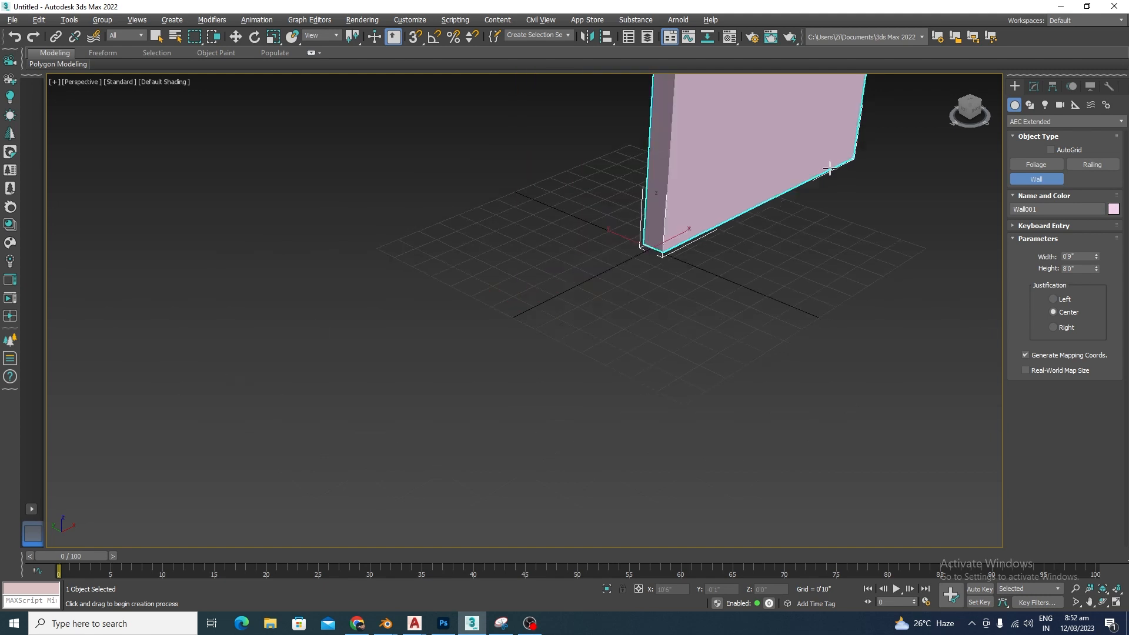
click(600, 313)
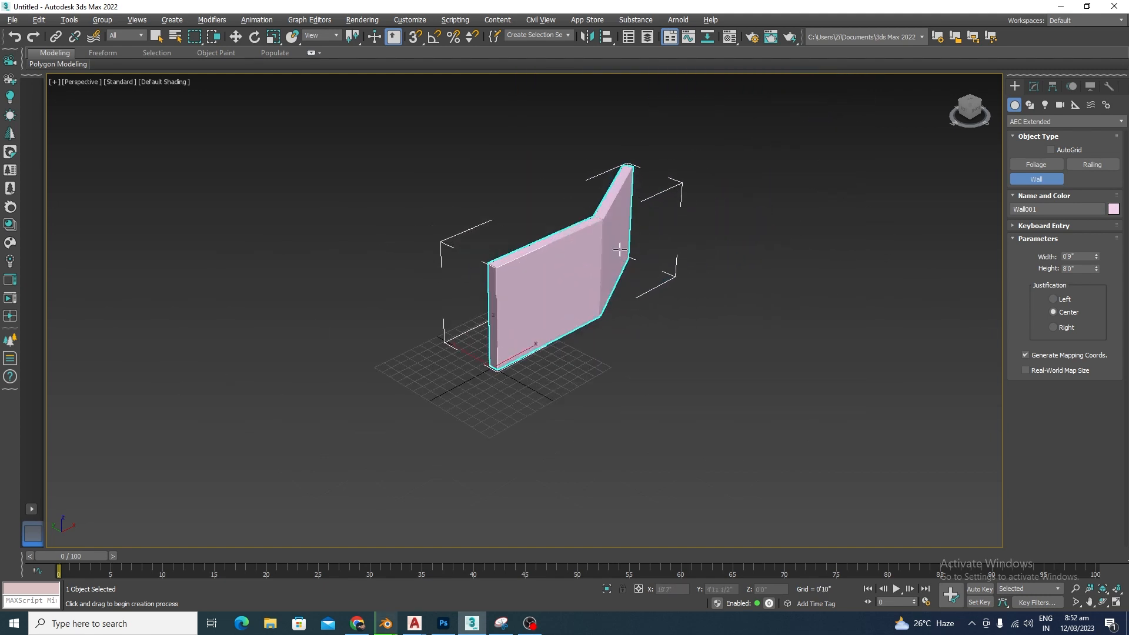
click(527, 174)
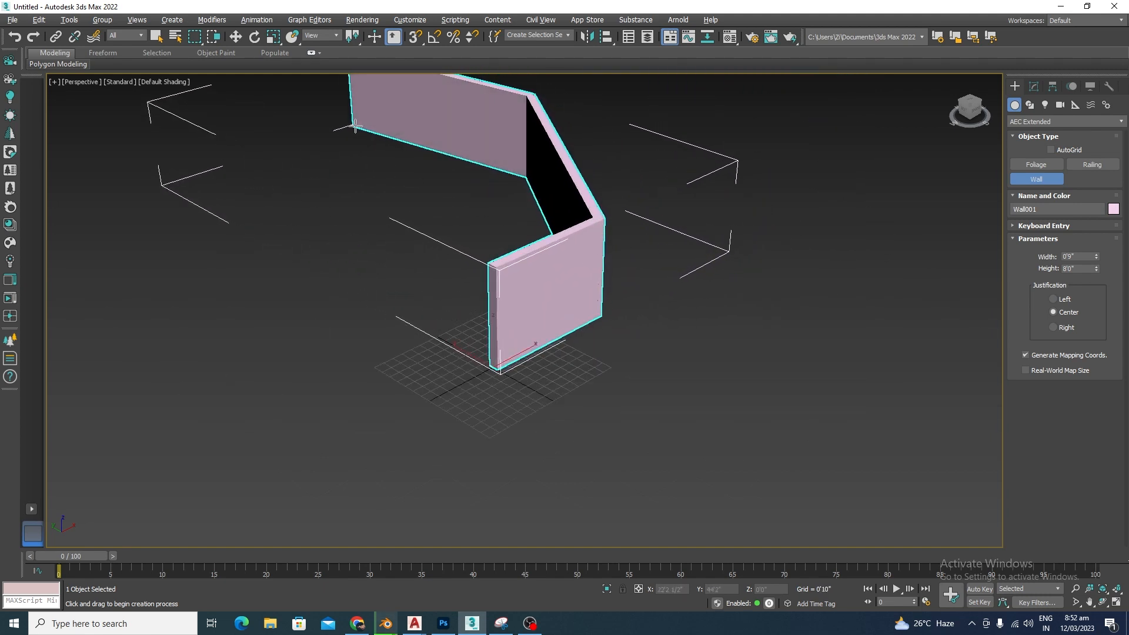
click(345, 132)
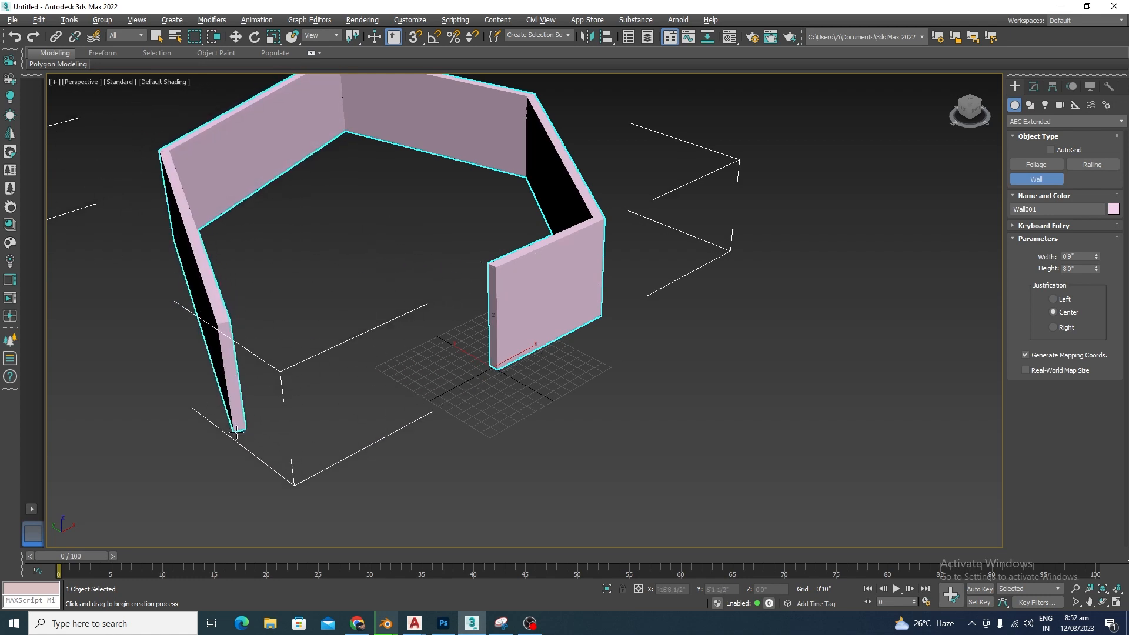
click(132, 453)
scroll(290, 411, down, 5)
click(304, 481)
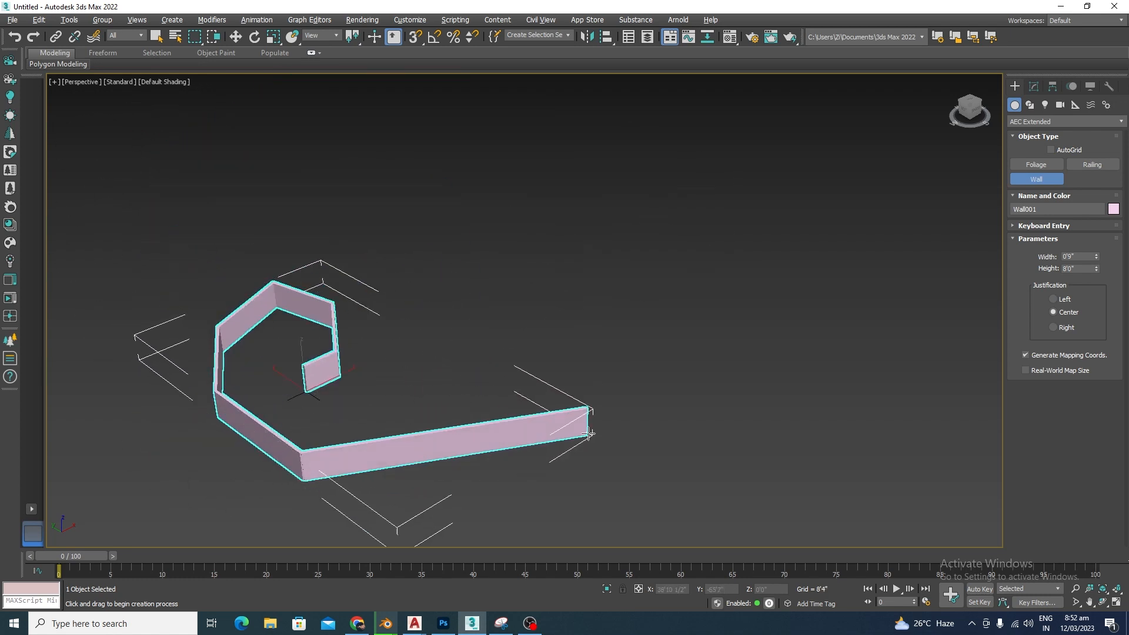
click(704, 471)
click(646, 349)
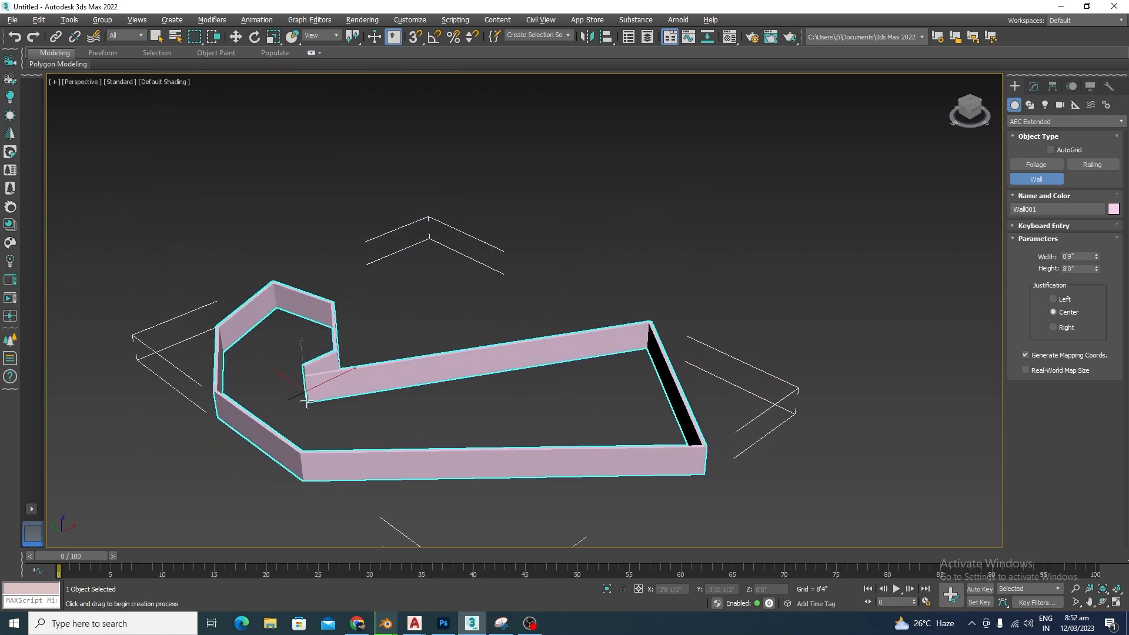
click(307, 391)
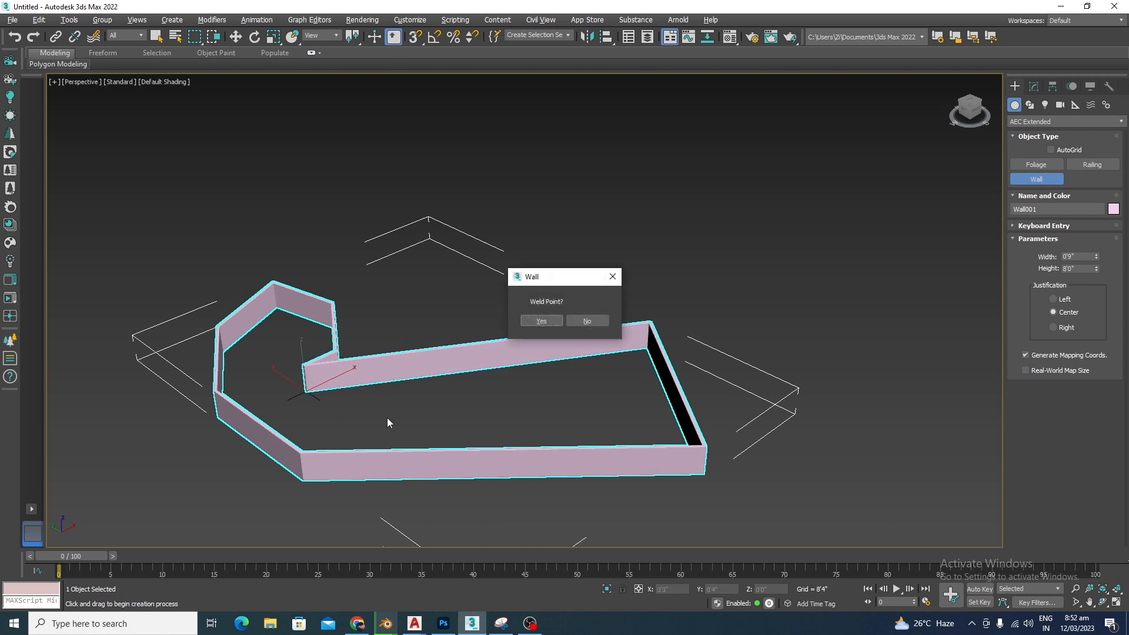
click(547, 322)
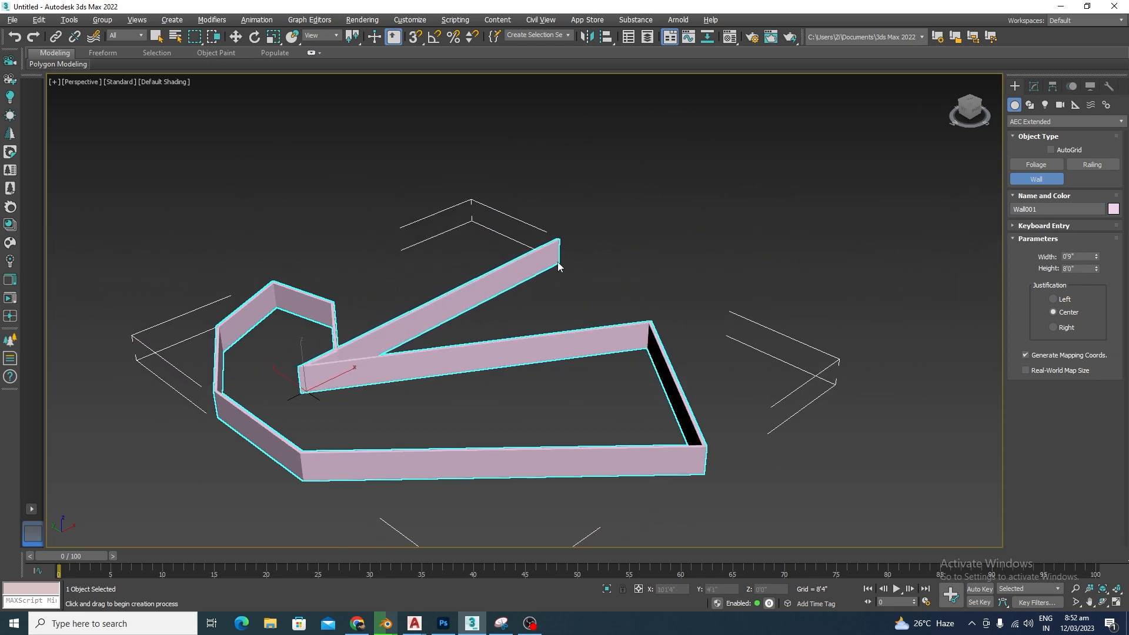
right_click(558, 262)
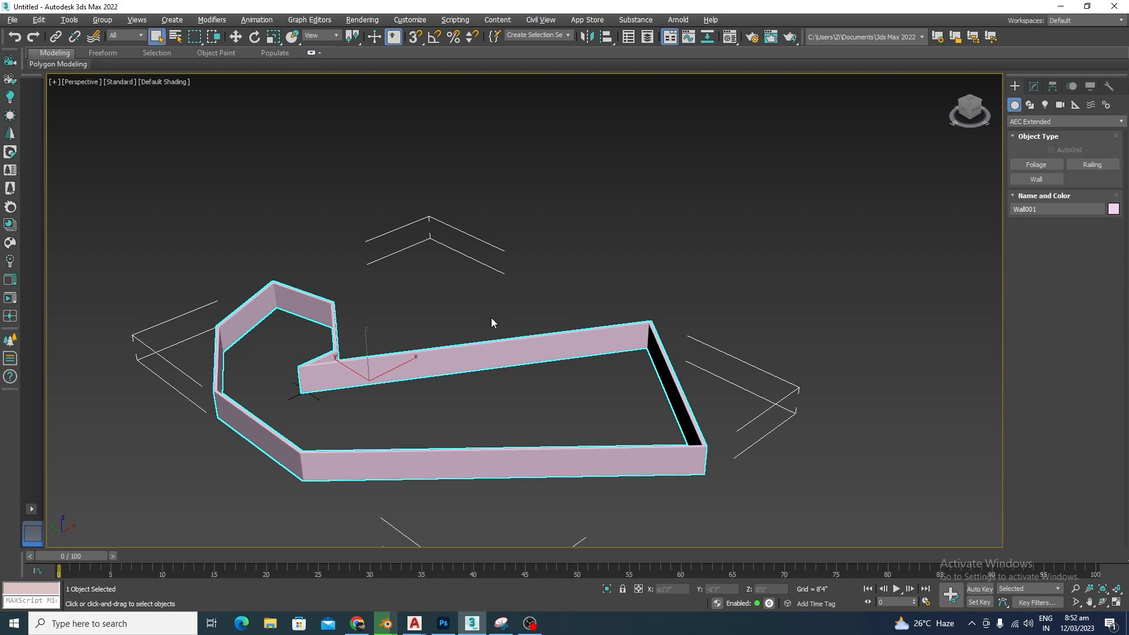
- View the closed wall from the top and set its justification to Left
key(t)
scroll(369, 213, down, 6)
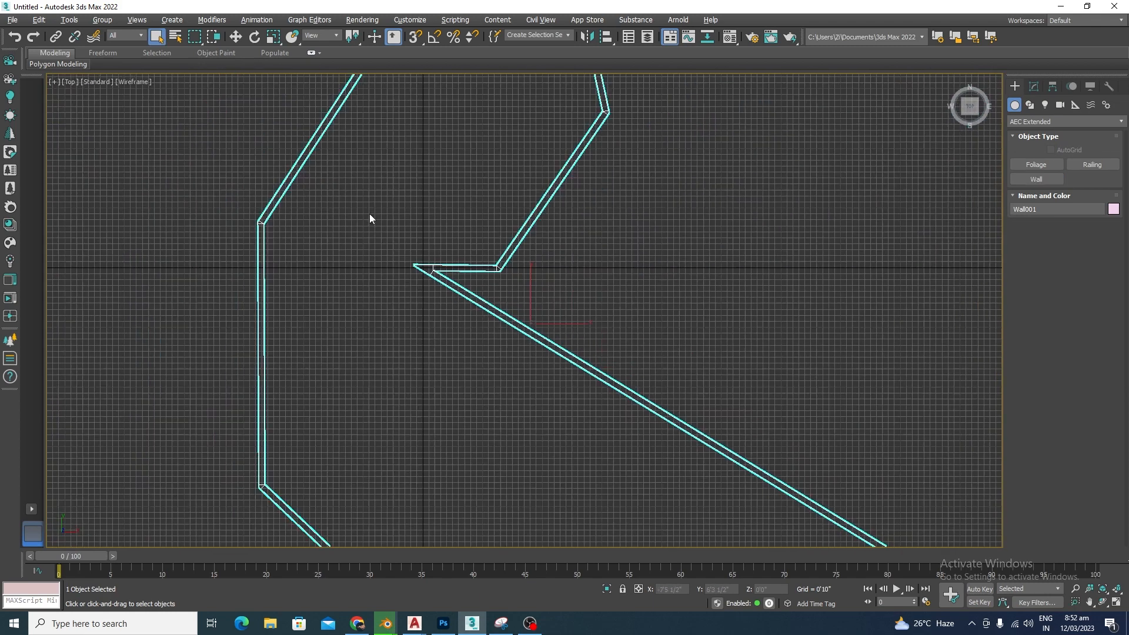
scroll(580, 202, up, 5)
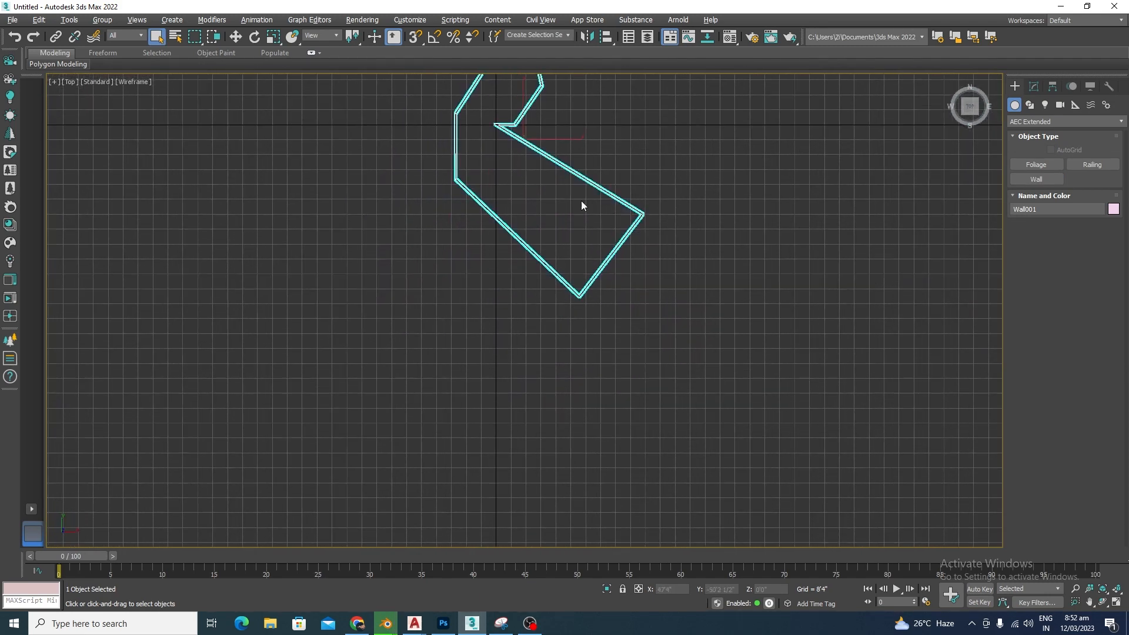
middle_drag(513, 141, 504, 276)
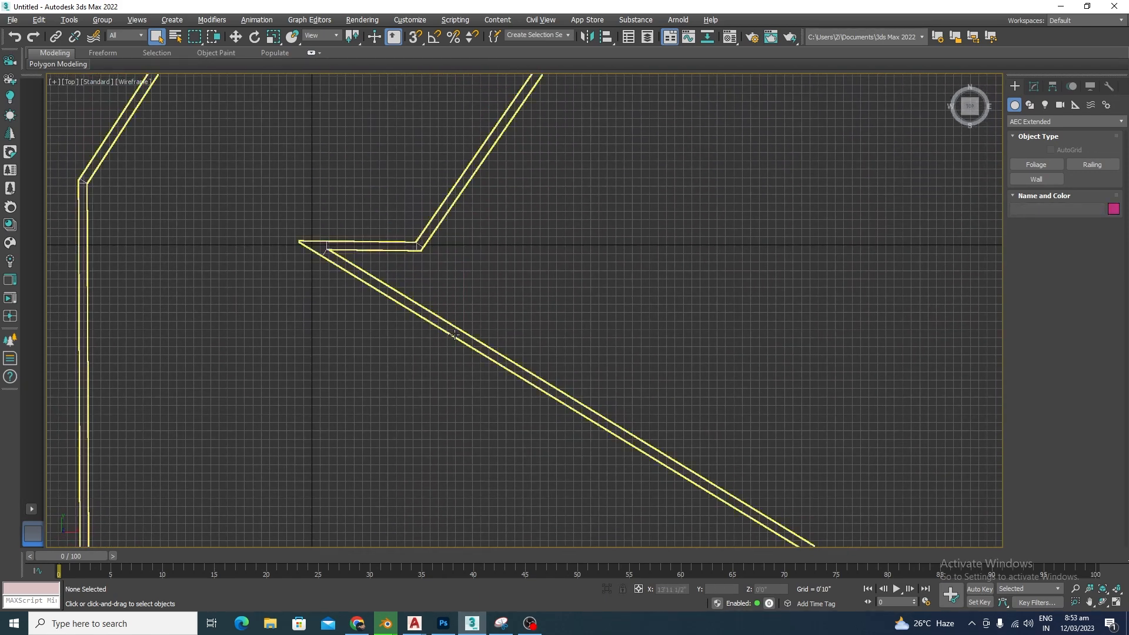
click(1034, 87)
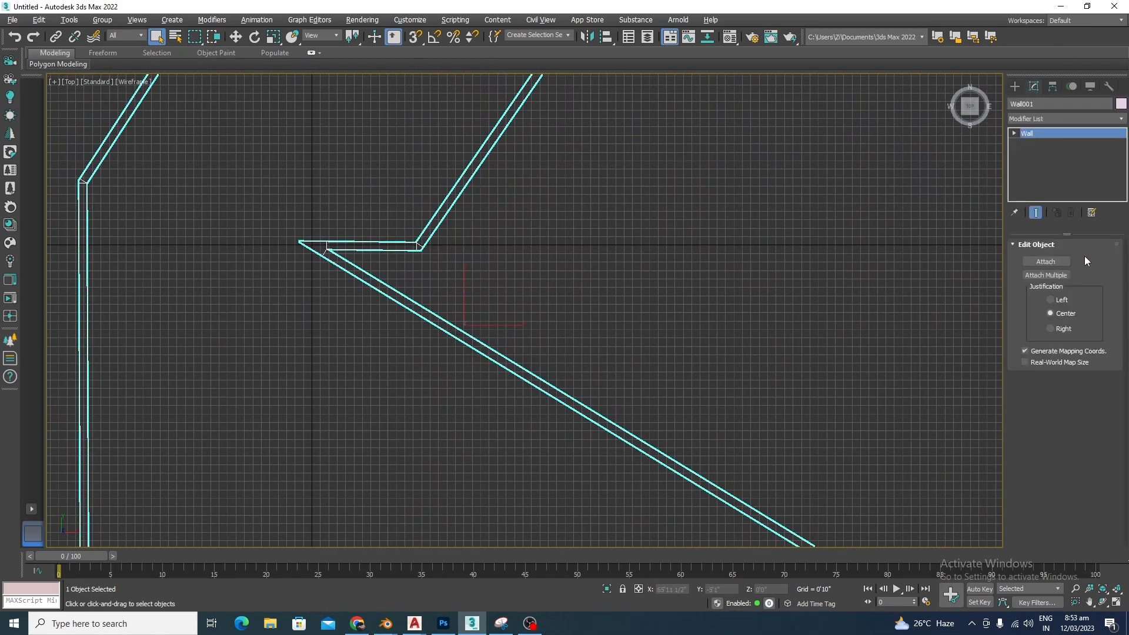
click(1050, 300)
scroll(464, 234, down, 10)
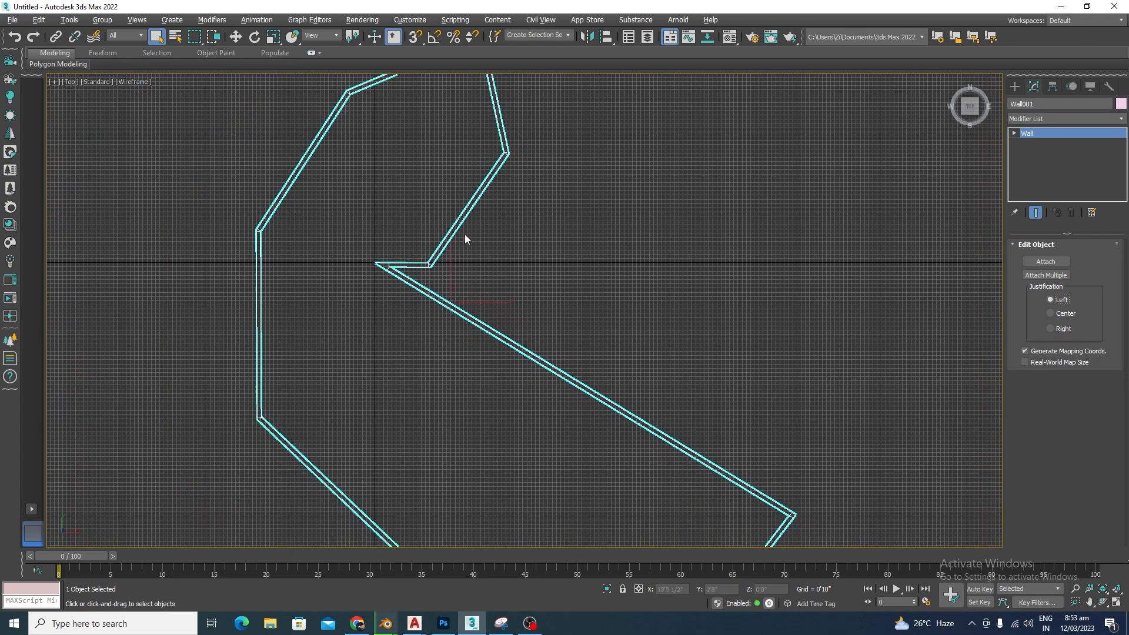
scroll(462, 262, up, 10)
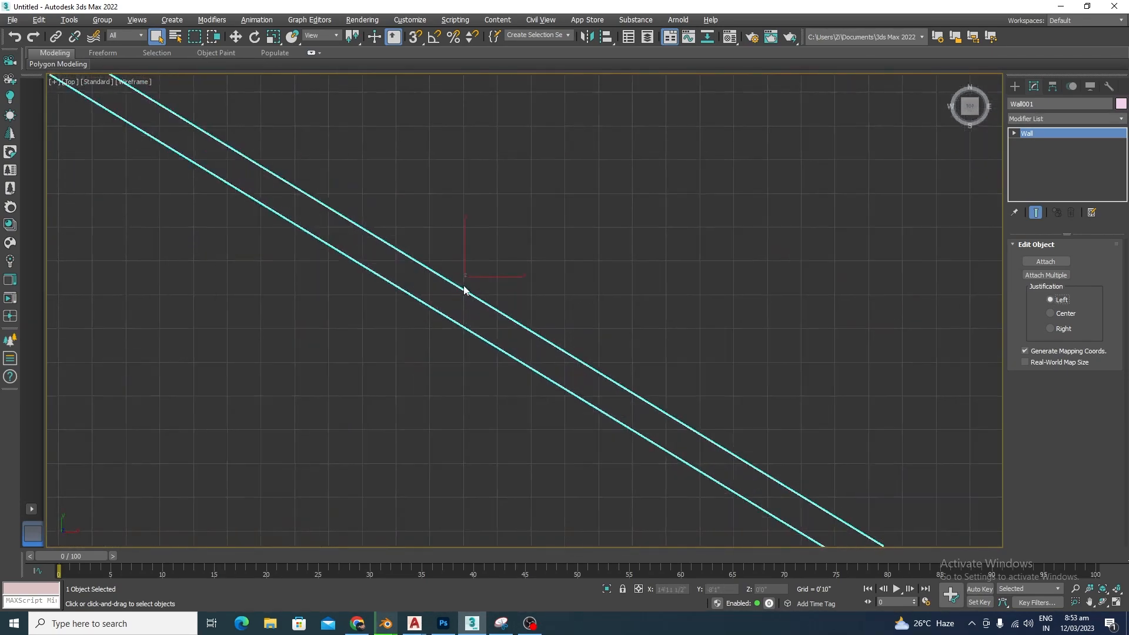
- Set the closed wall's justification to Center, then delete the wall
click(1051, 313)
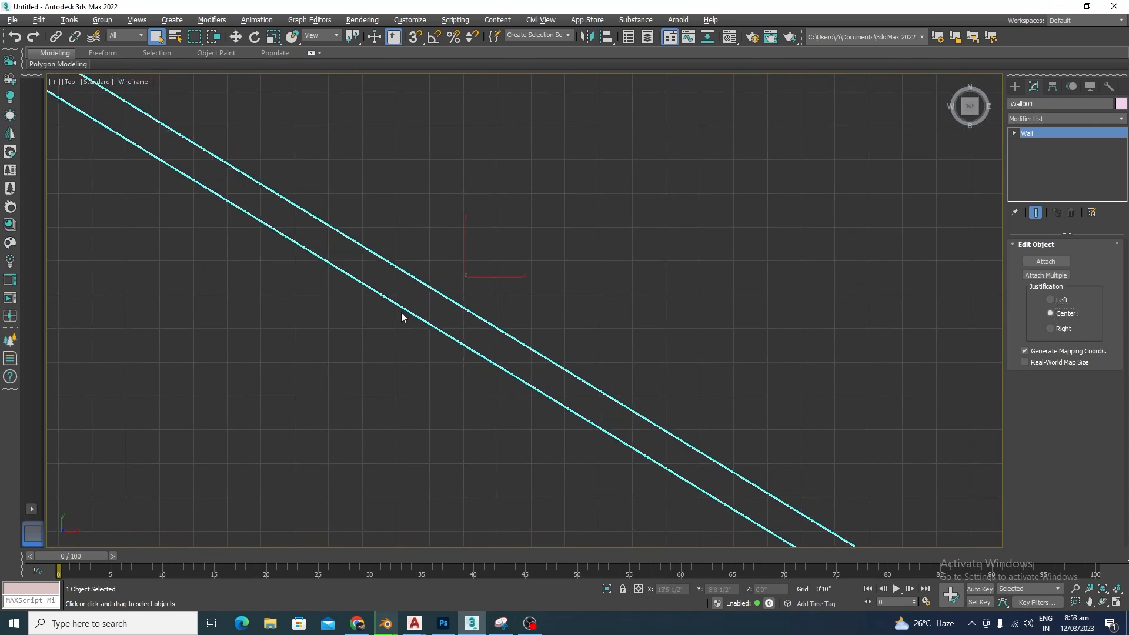
scroll(499, 282, down, 5)
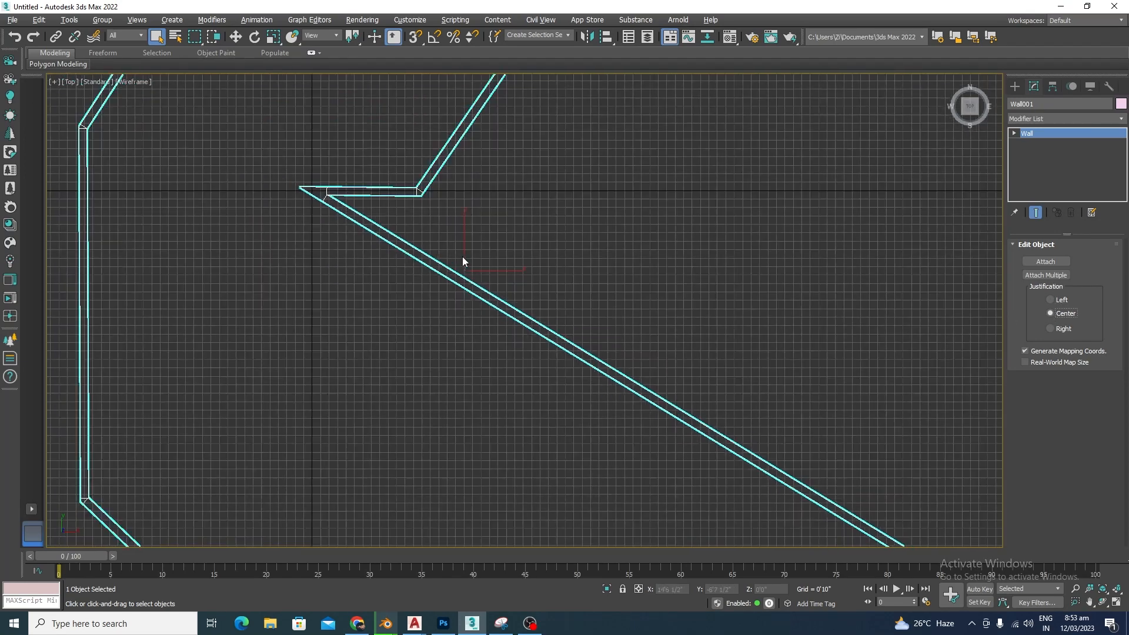
scroll(503, 235, down, 4)
middle_drag(638, 253, 544, 255)
scroll(544, 255, down, 6)
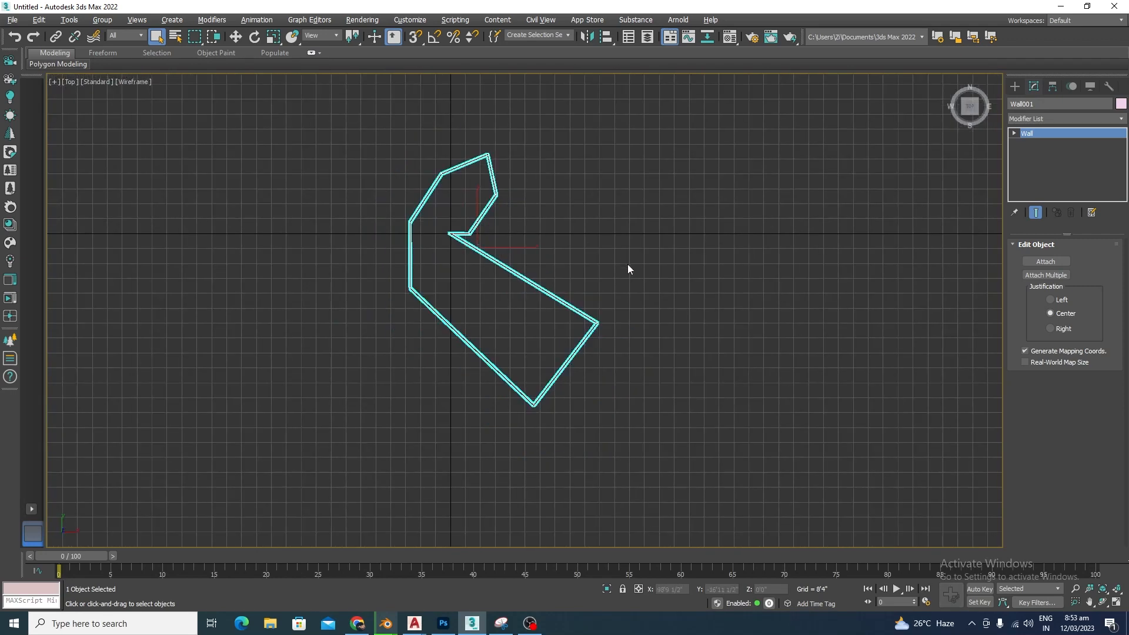
right_click(627, 263)
key(Delete)
- Draw a single straight wall about 188' long in the Top view, running from the origin along the positive X axis
click(1014, 87)
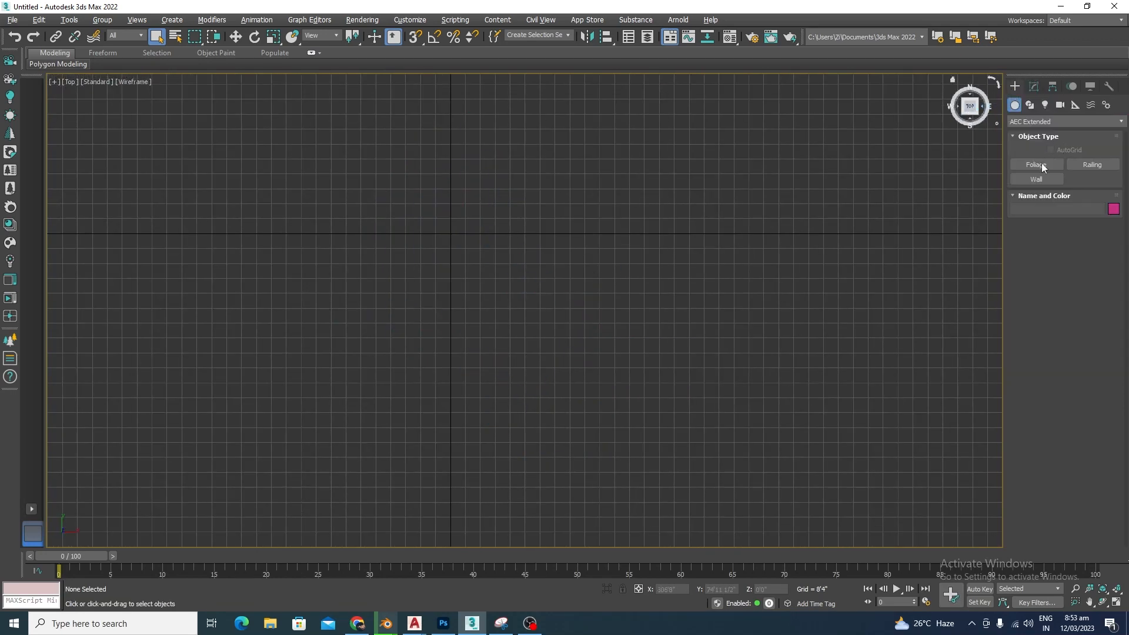
click(1037, 179)
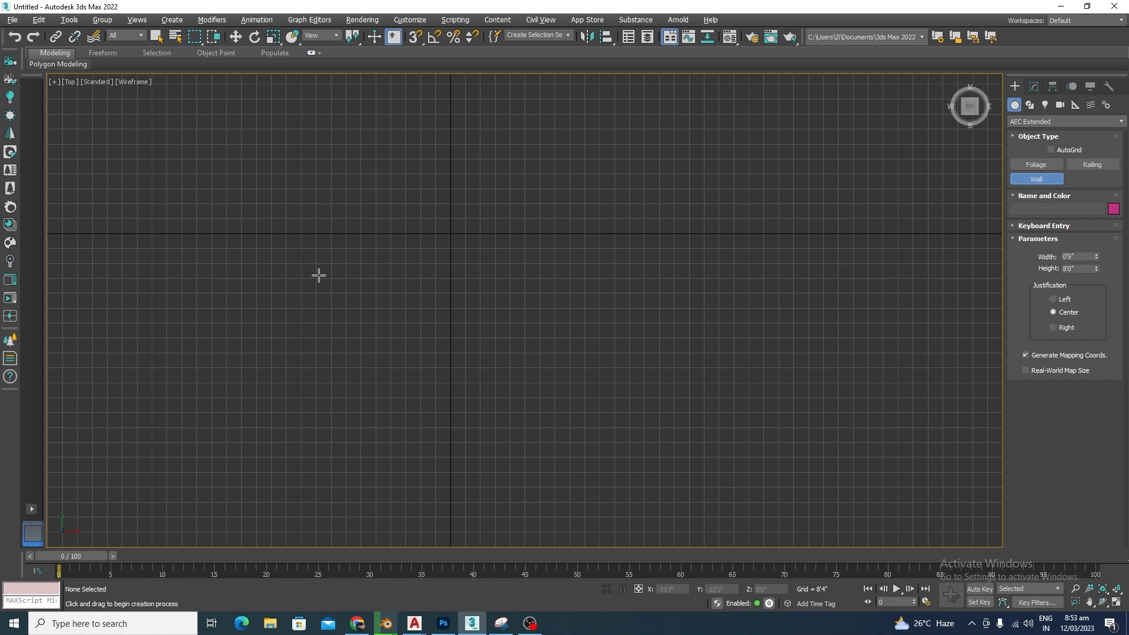
click(450, 233)
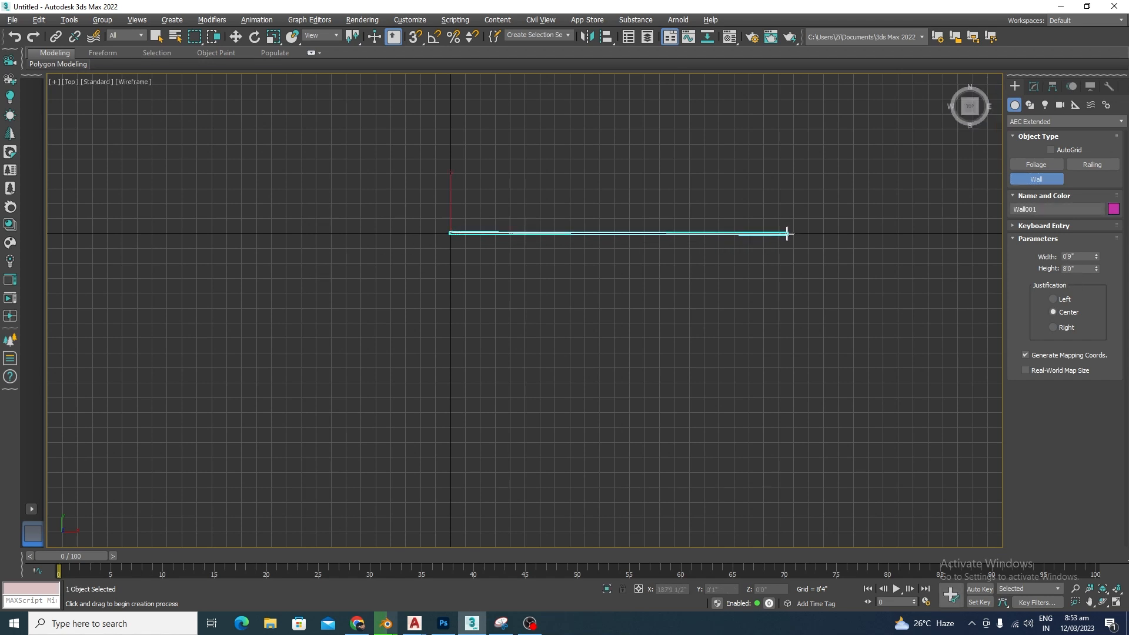
click(787, 234)
right_click(787, 234)
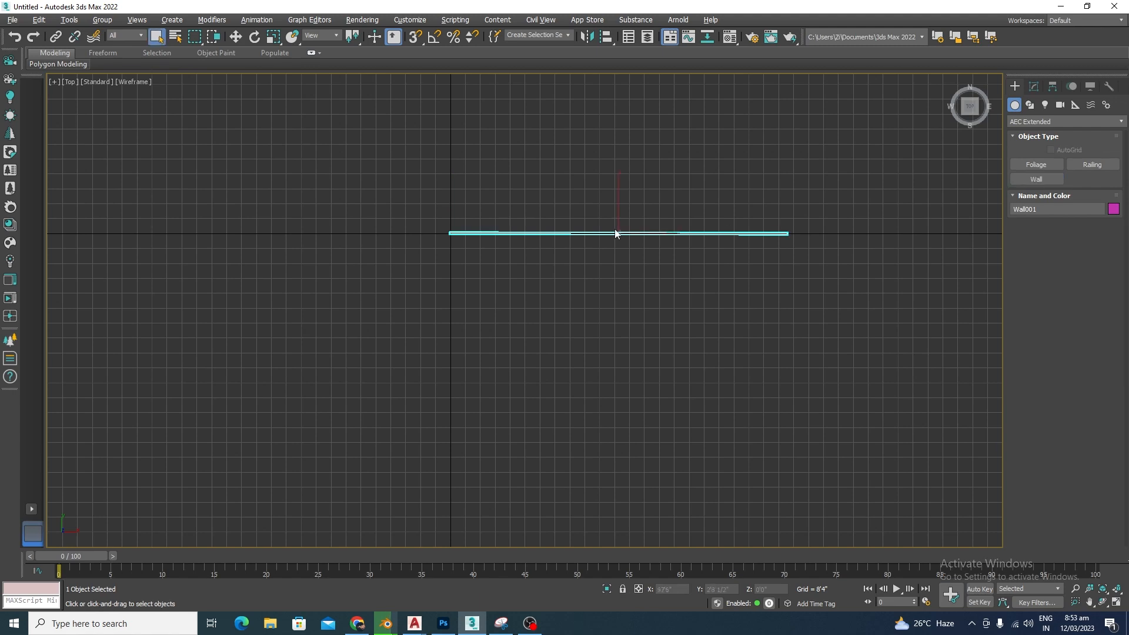
- Set the straight wall's justification to Left and then to Right to compare its offset from the pivot
scroll(616, 234, up, 10)
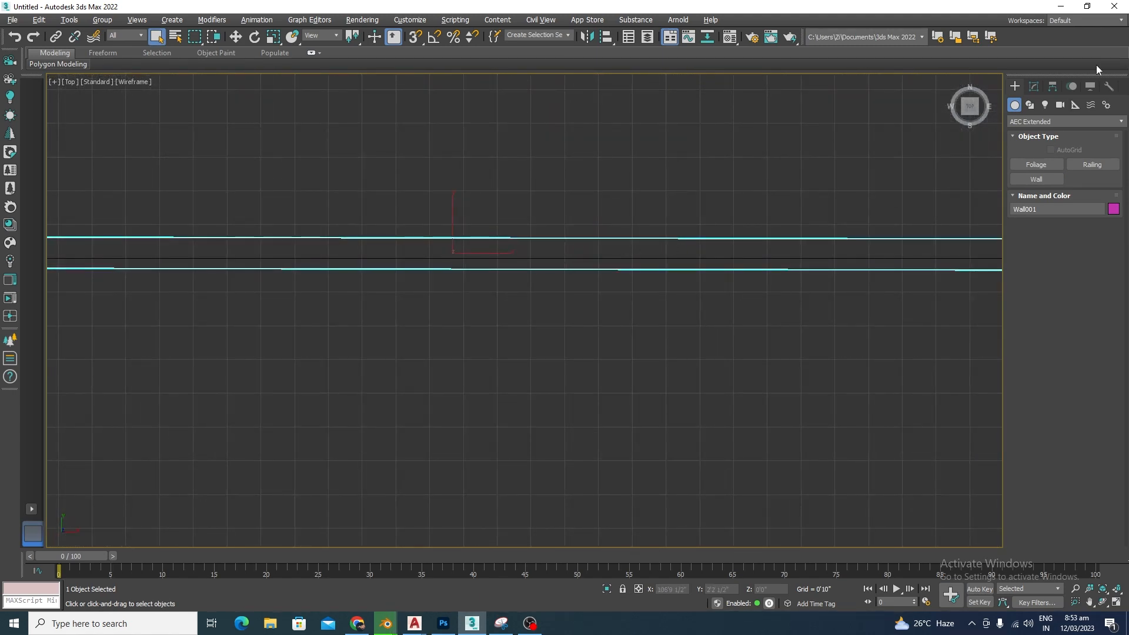
click(1034, 86)
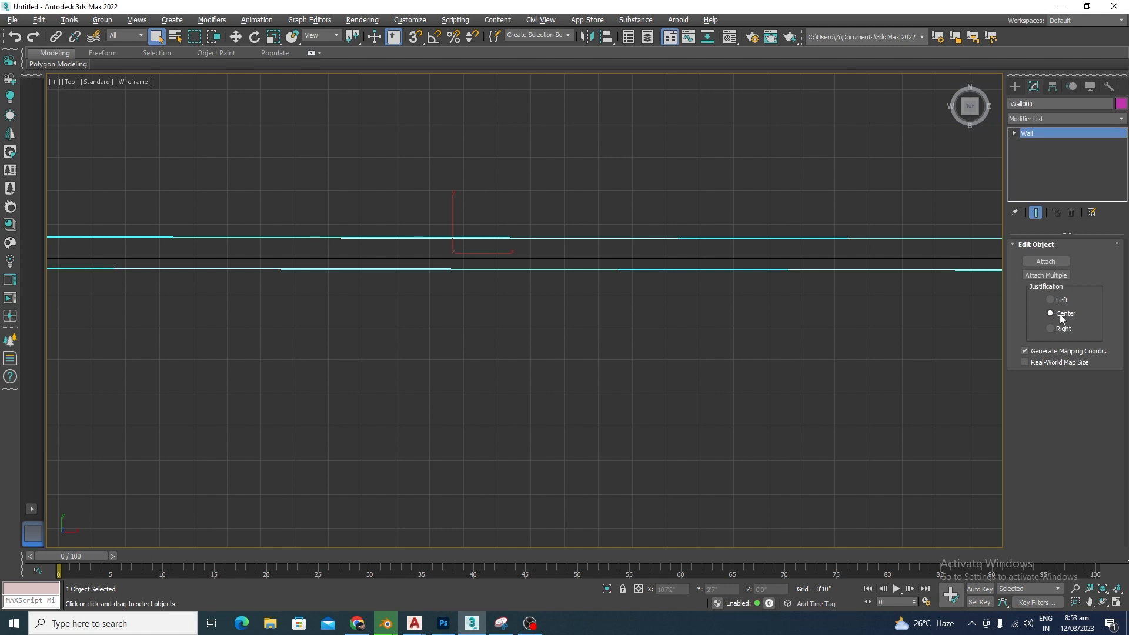
key(w)
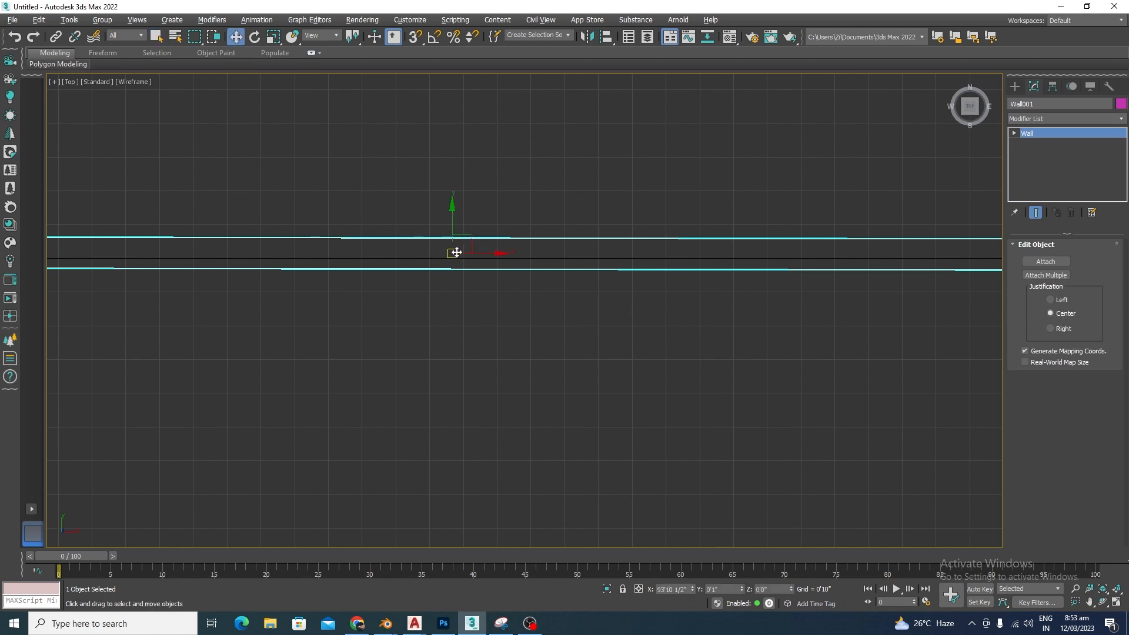
scroll(467, 250, up, 5)
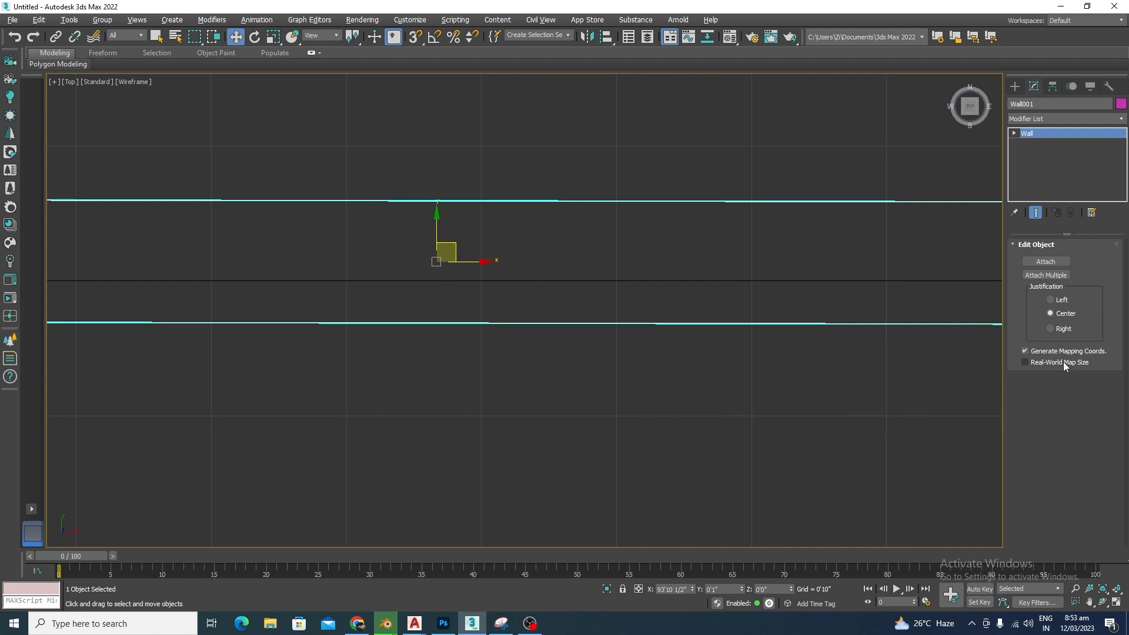
click(1052, 300)
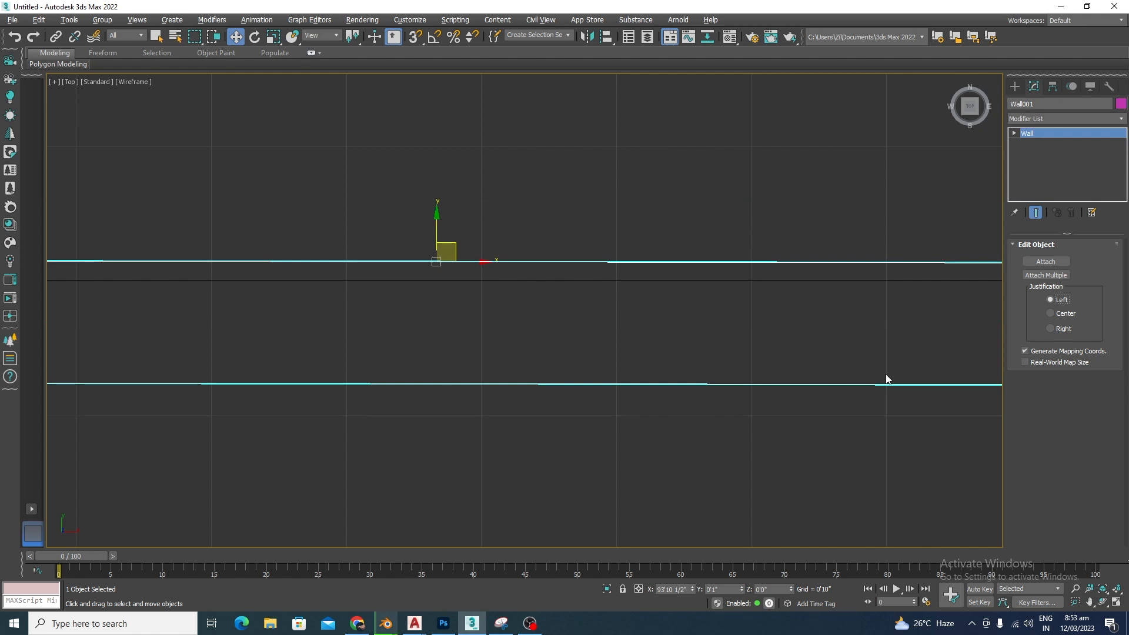
click(1051, 329)
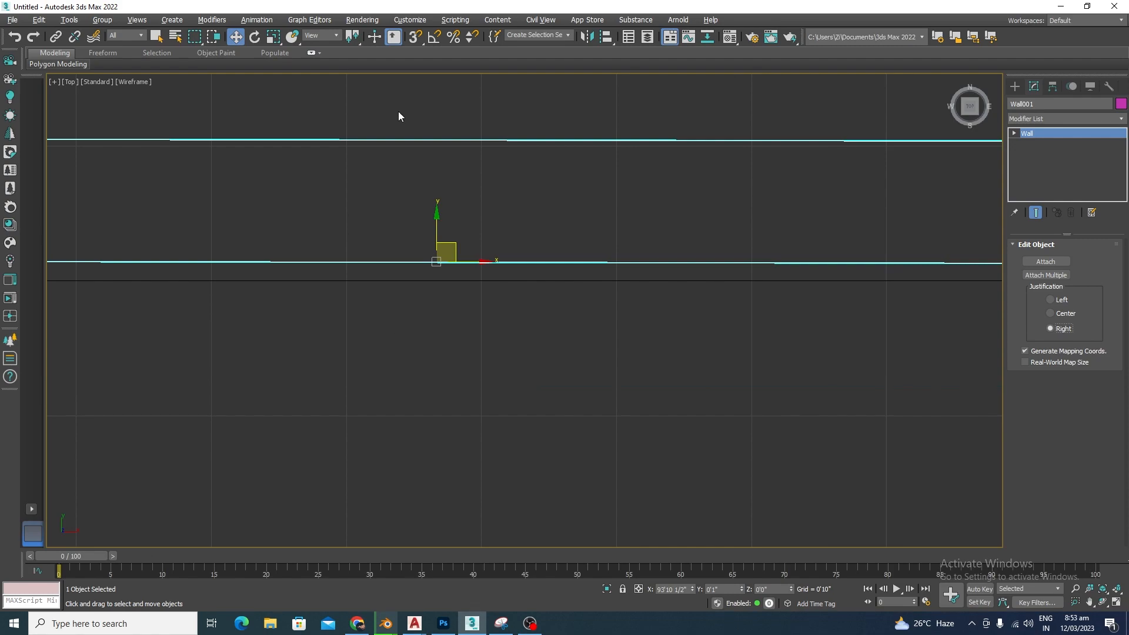
- Look at the right-justified straight wall in an angled orthographic view and delete it from the scene
scroll(692, 267, down, 10)
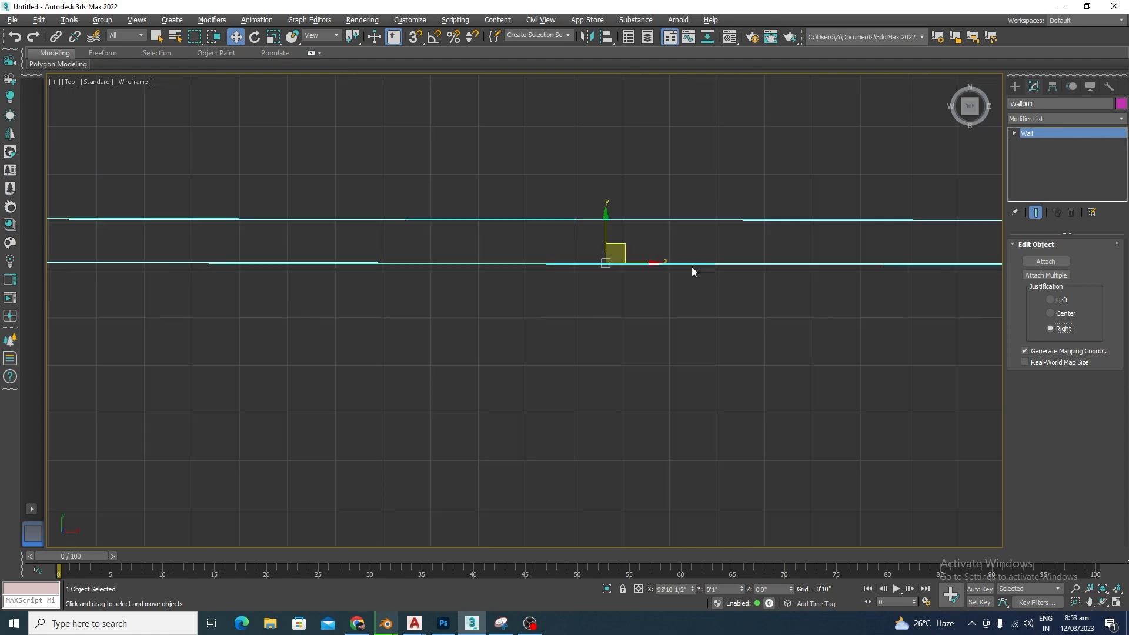
scroll(516, 247, down, 8)
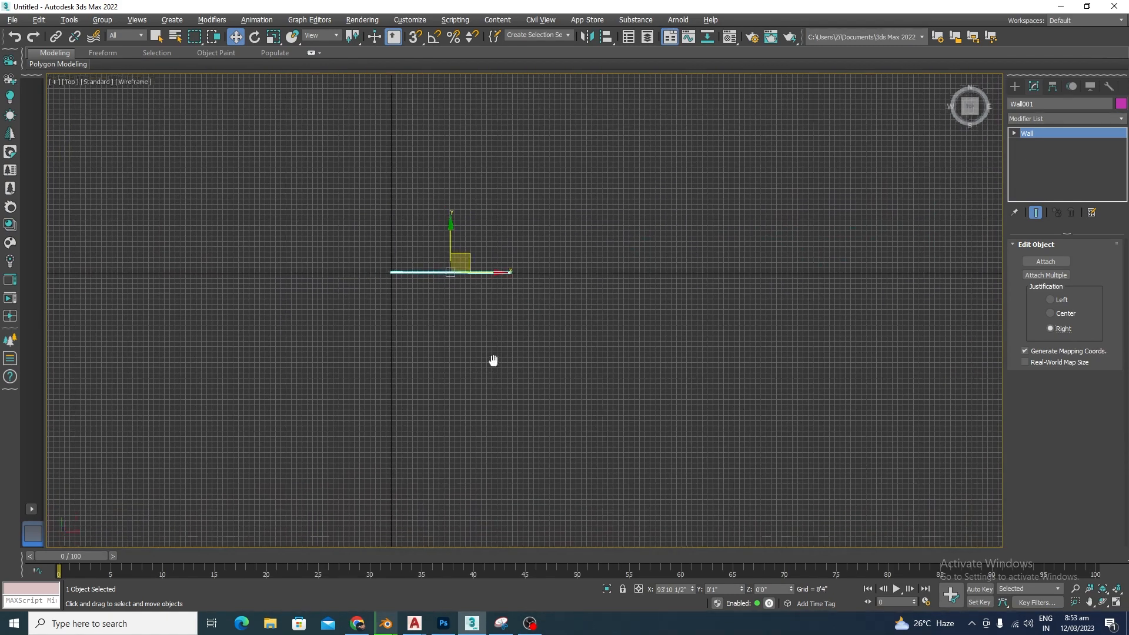
alt+middle_drag(528, 378, 566, 326)
scroll(534, 202, up, 8)
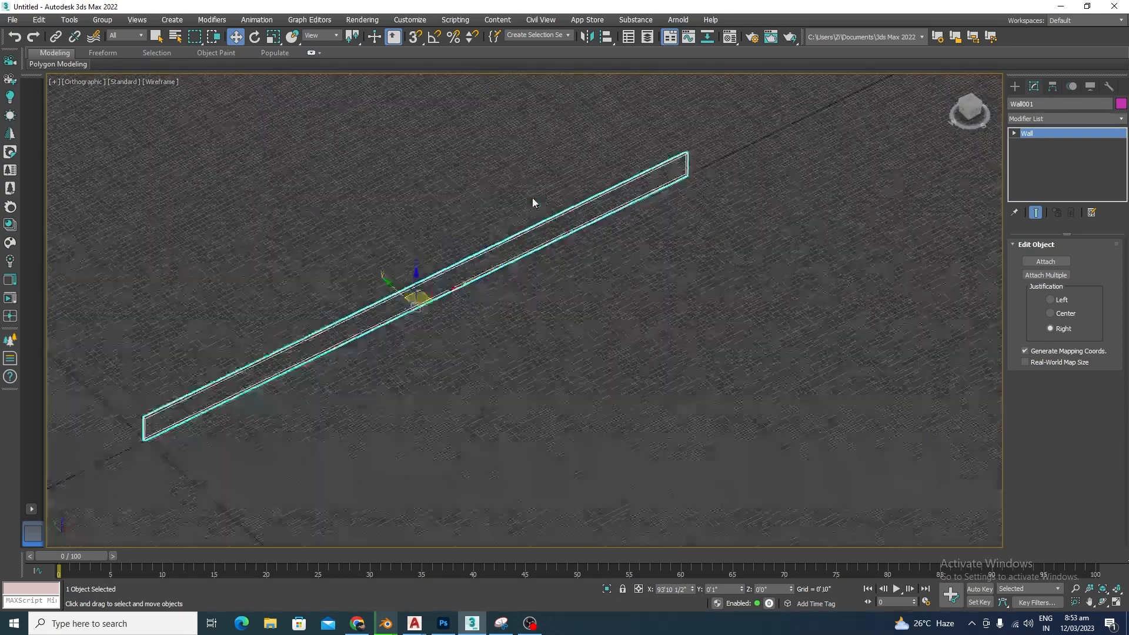
scroll(559, 217, down, 3)
key(Delete)
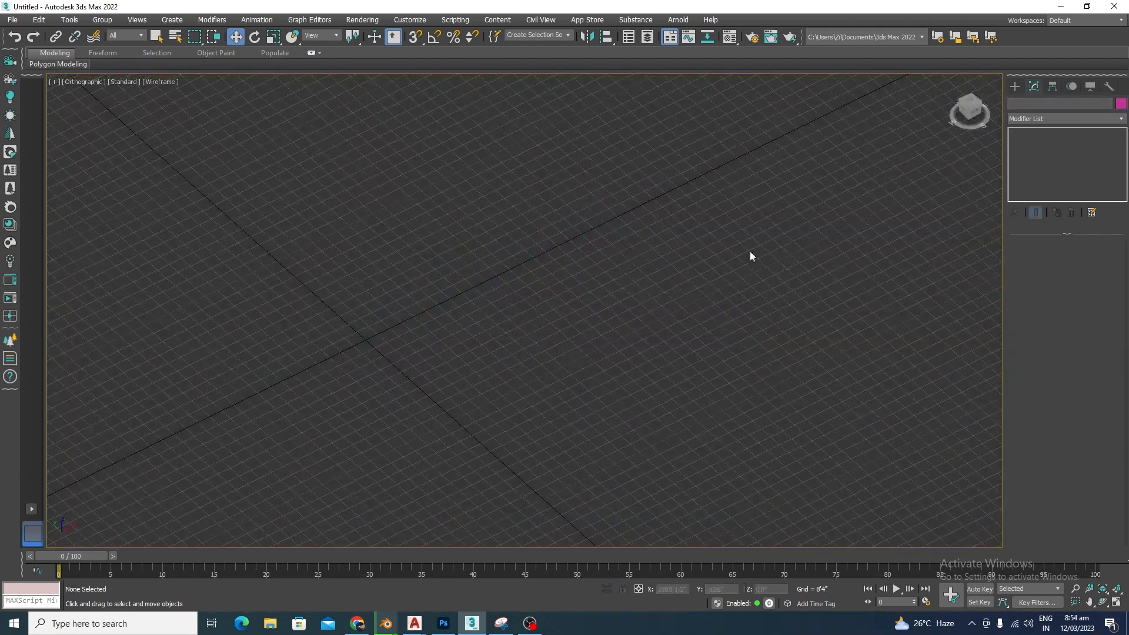
- Draw an eight-sided closed wall freehand in the orthographic view, starting near the origin, and weld its end to the start point
click(1014, 86)
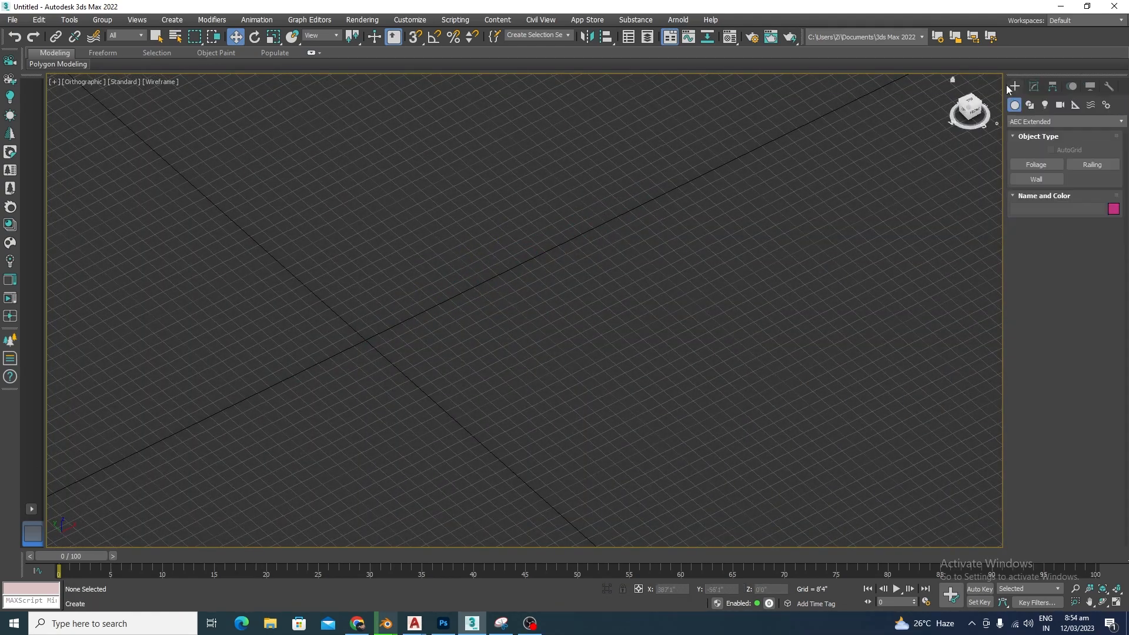
click(1033, 177)
click(353, 341)
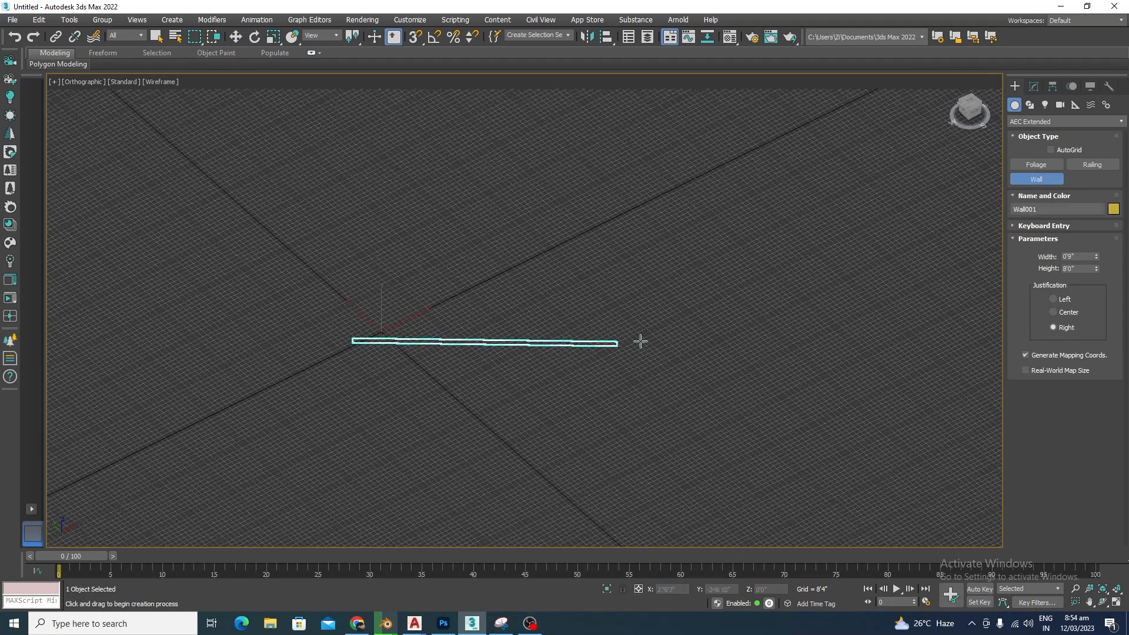
click(723, 349)
click(707, 193)
click(480, 127)
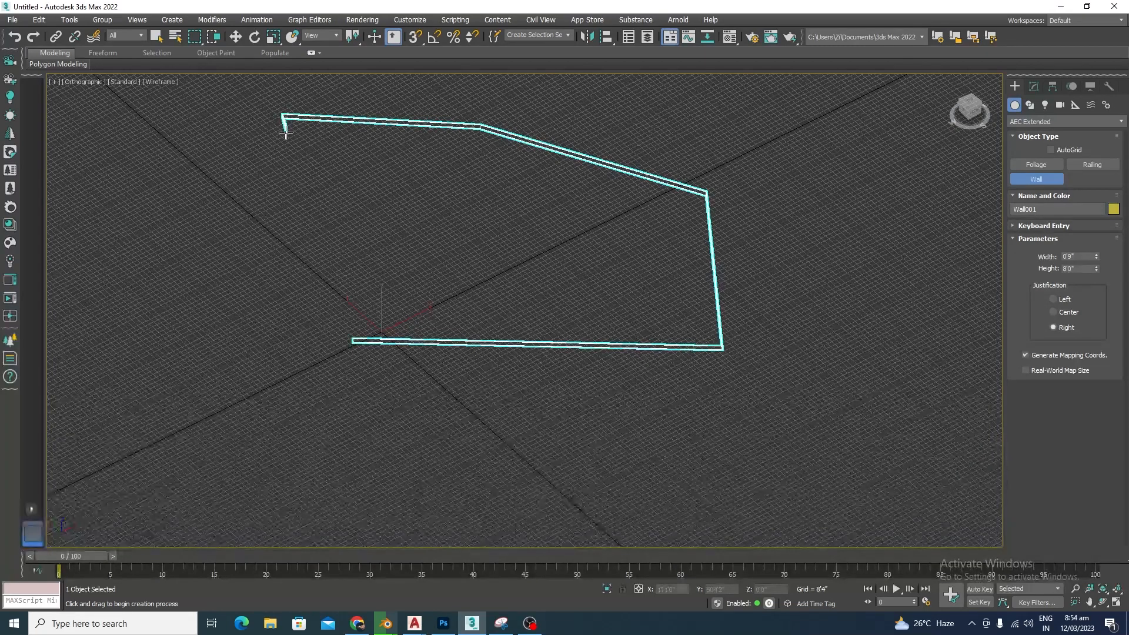
click(282, 116)
click(91, 248)
click(100, 429)
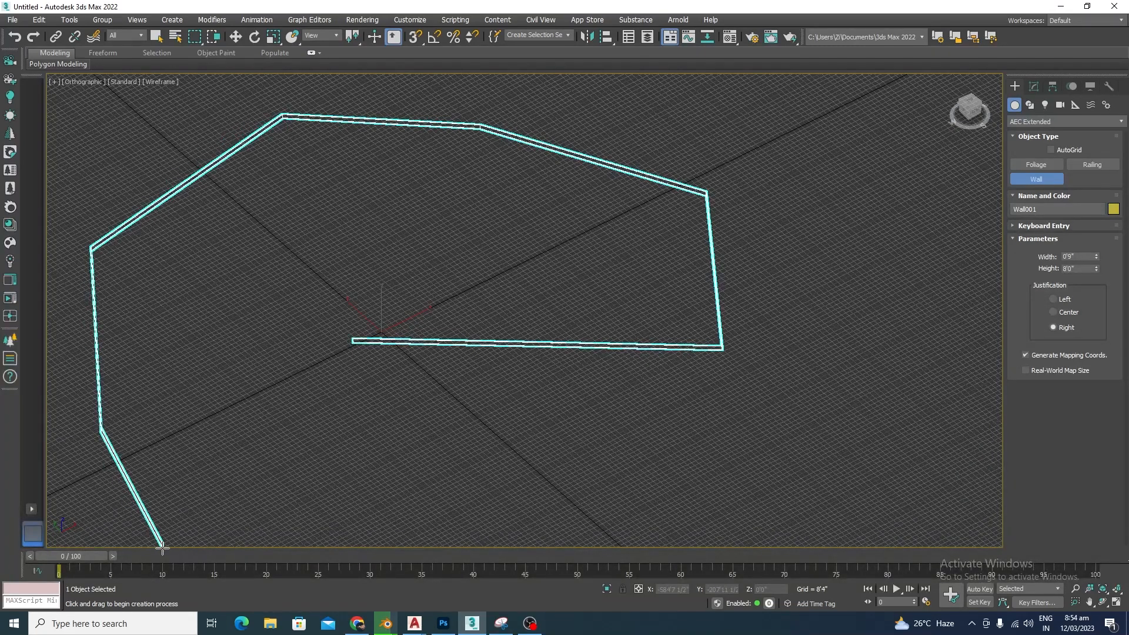
click(163, 545)
click(353, 340)
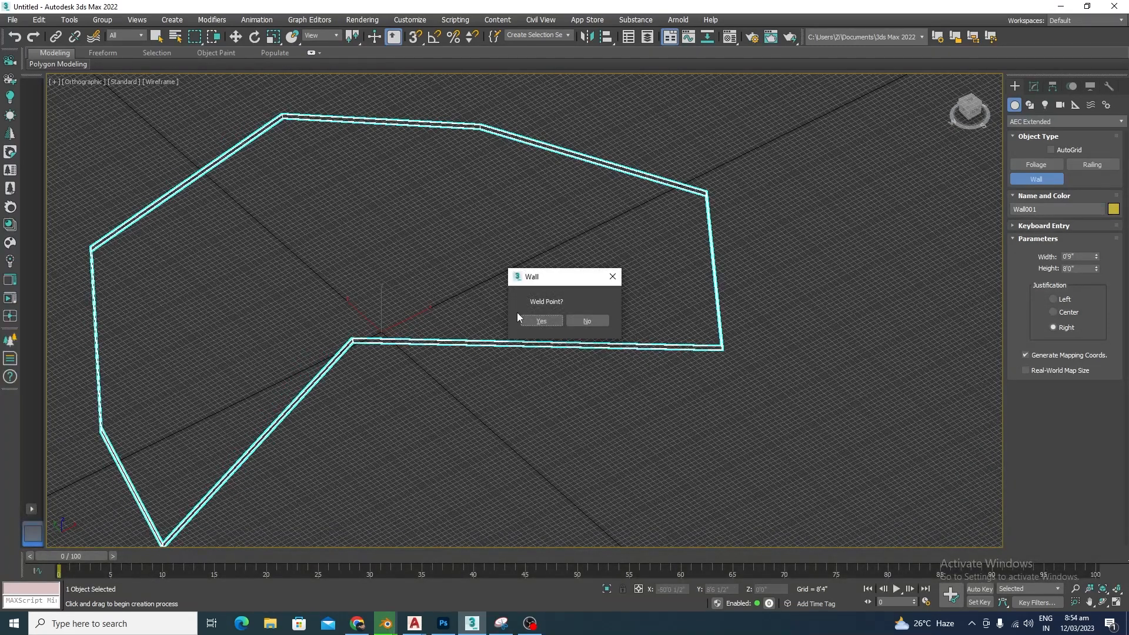
click(543, 320)
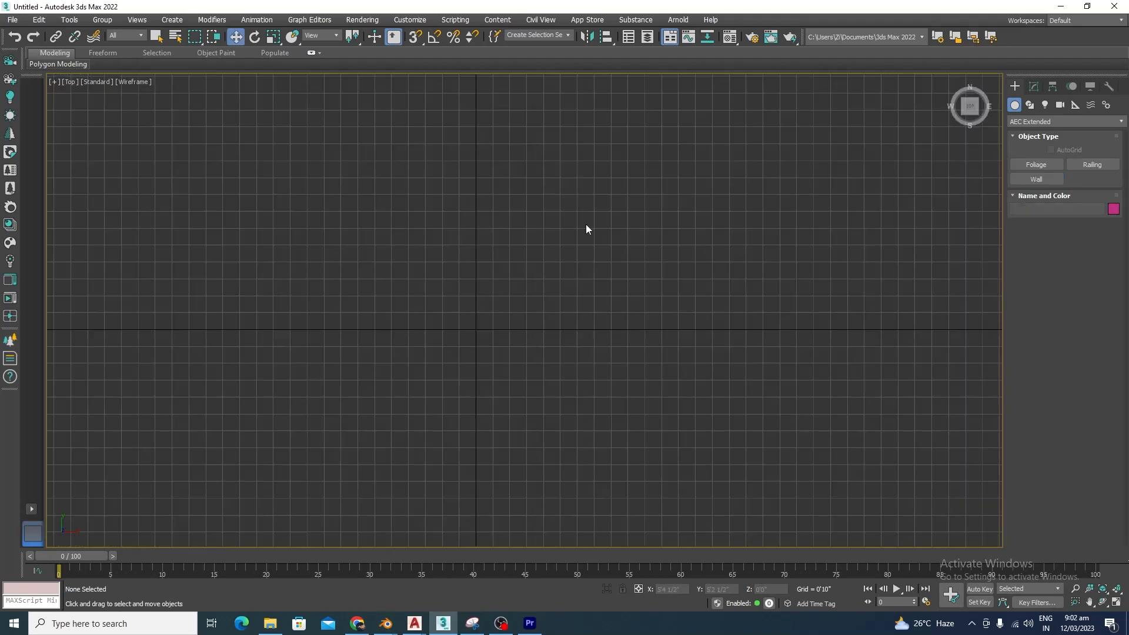
- Begin a new wall by coordinate entry at the origin and add a second point at X 10', Y 0', Z 10'
click(1036, 179)
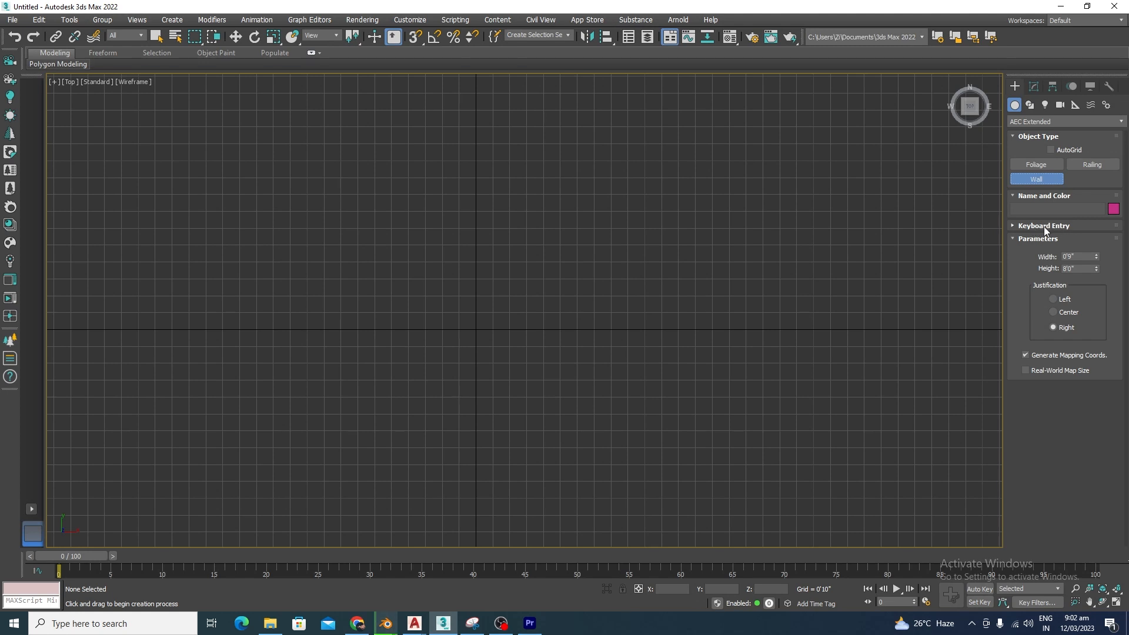
click(1013, 227)
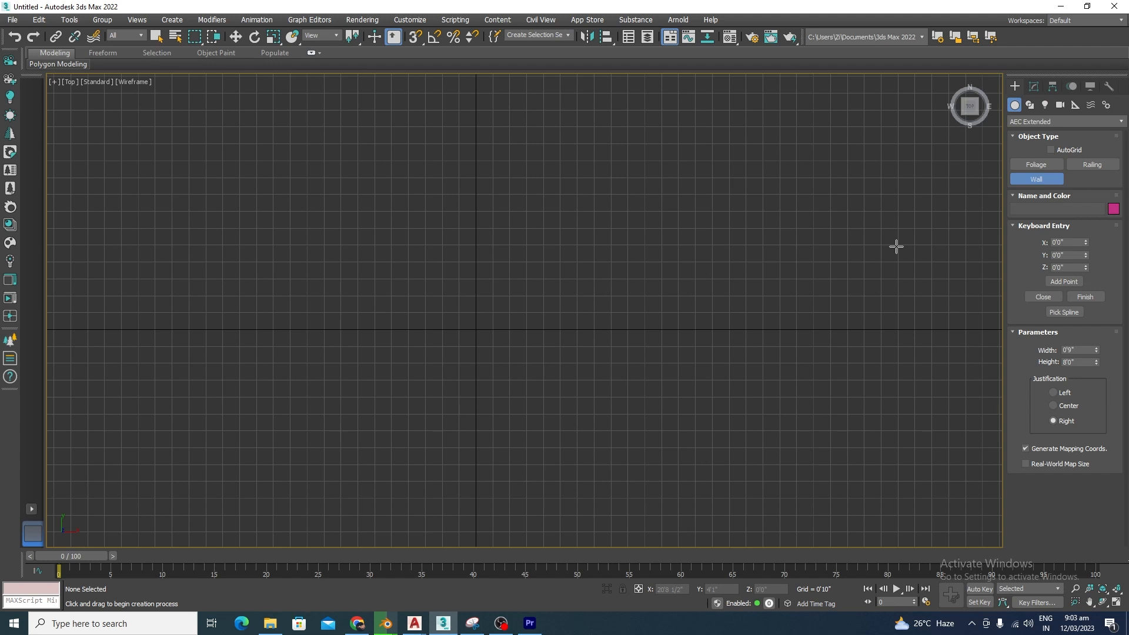
click(1064, 282)
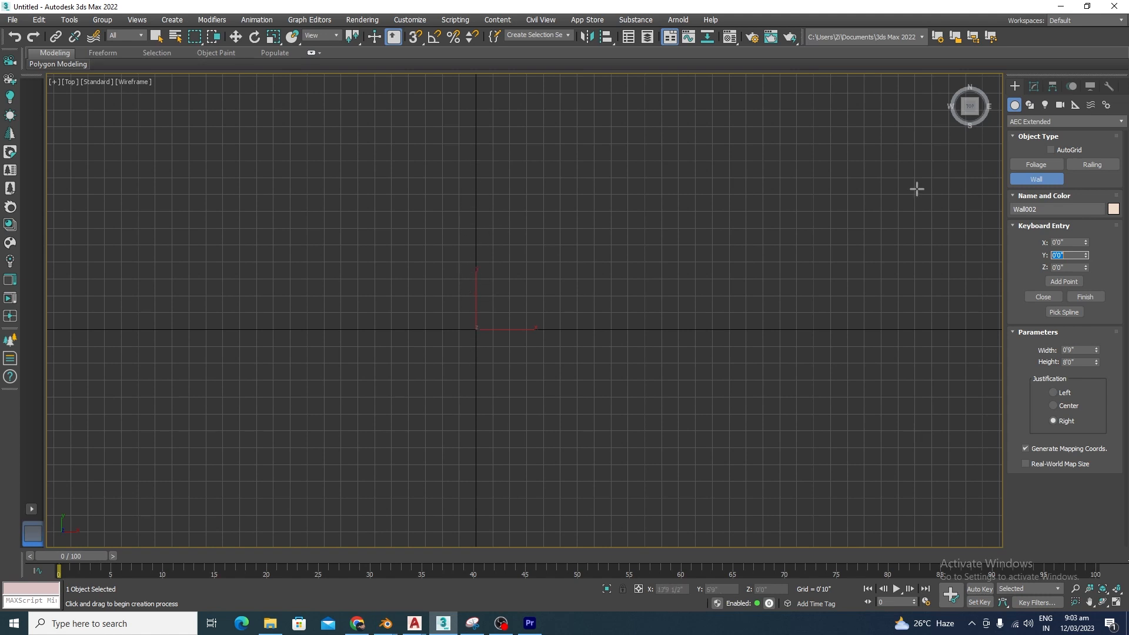
click(1067, 242)
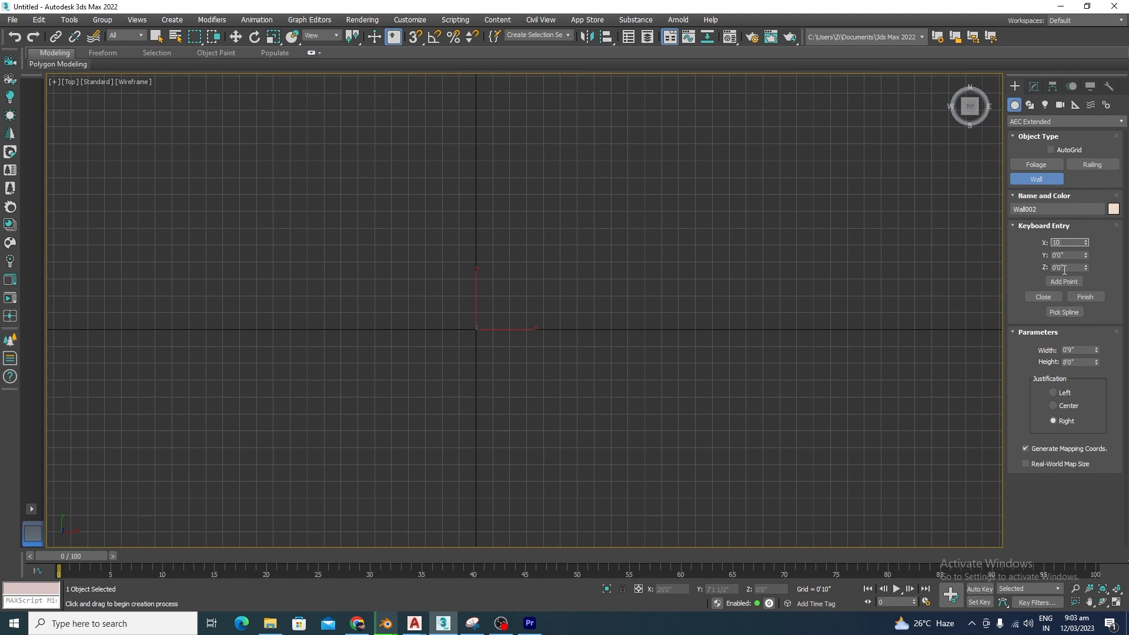
click(1065, 268)
text(10)
click(1064, 281)
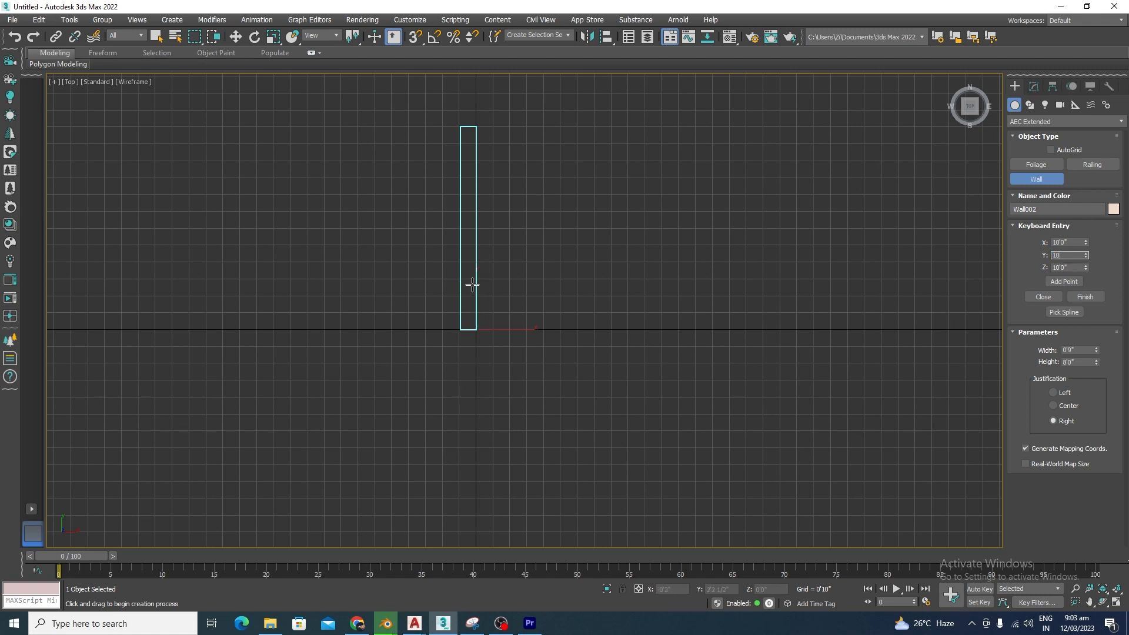
- Extend the wall by coordinate entry through the points (10', 10', 10'), (10', 10', 0') and (10', 0', 0') to form a square
click(1064, 282)
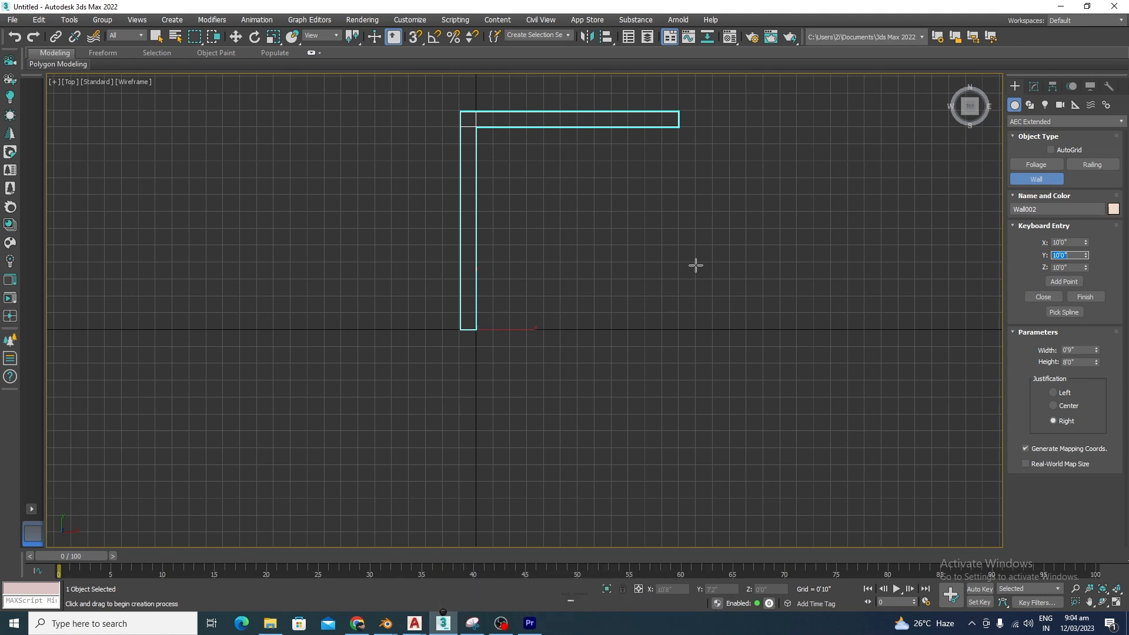
key(Tab)
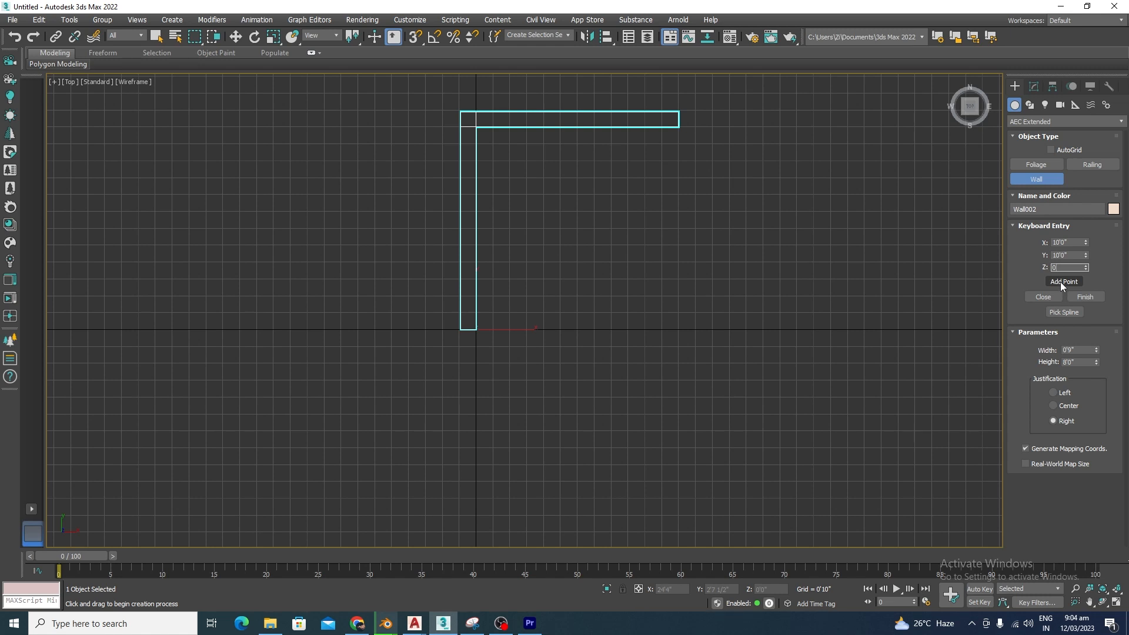
click(1060, 281)
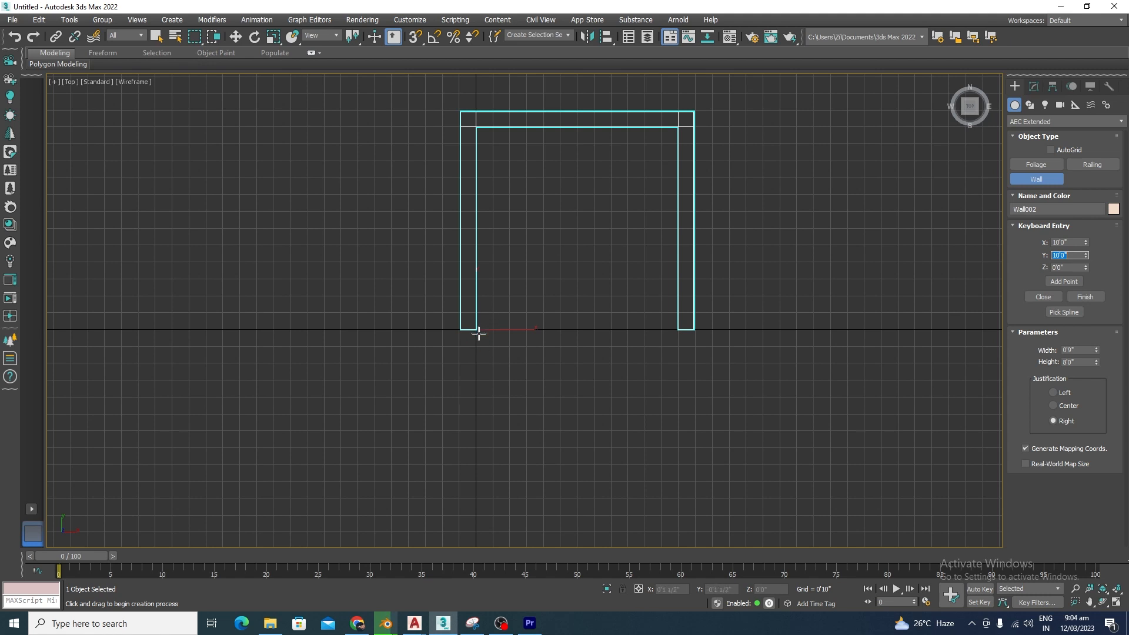
click(1071, 244)
key(Tab)
click(1063, 282)
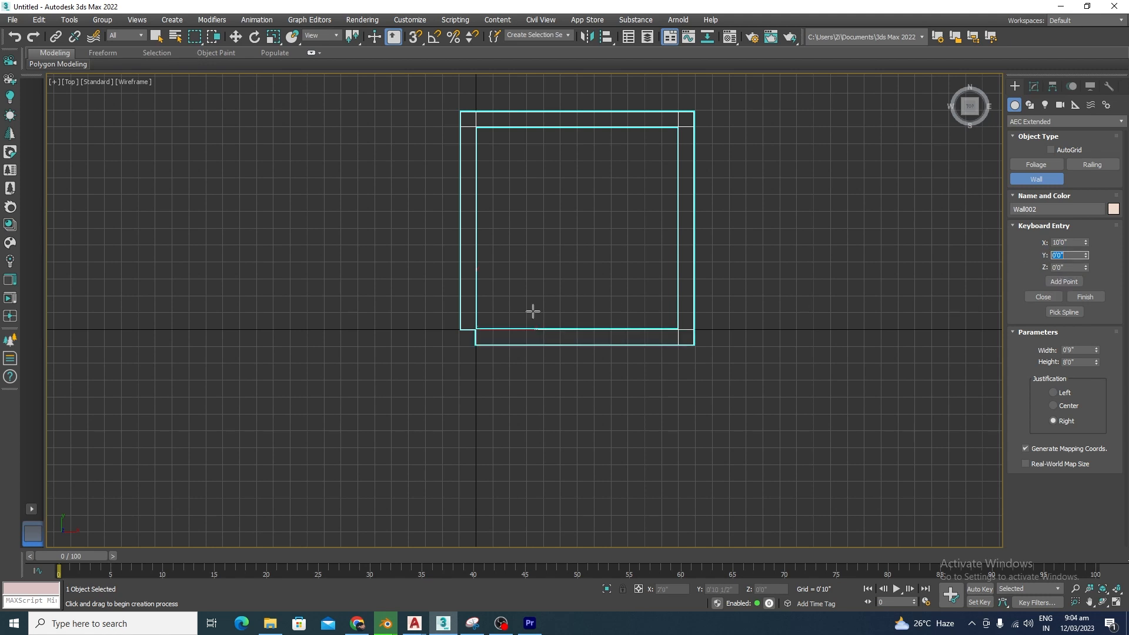
- Finish the square wall and display it in an angled orthographic view with default shading
right_click(654, 279)
click(590, 280)
scroll(590, 280, down, 5)
mouse_move(590, 280)
middle_down()
mouse_move(612, 357)
mouse_move(664, 305)
mouse_move(565, 289)
mouse_move(802, 285)
mouse_move(864, 316)
mouse_move(549, 357)
mouse_move(504, 378)
mouse_move(570, 405)
mouse_move(466, 430)
middle_up()
key(F3)
scroll(532, 406, up, 3)
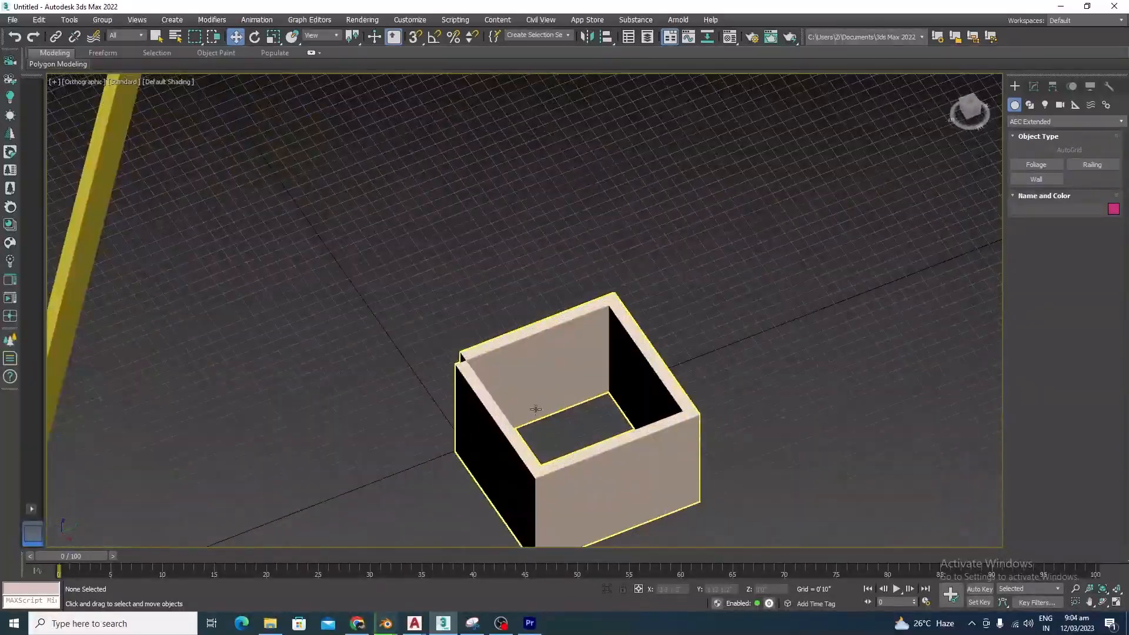
- Select both the large freehand wall and the small square wall, and delete them
scroll(528, 341, down, 8)
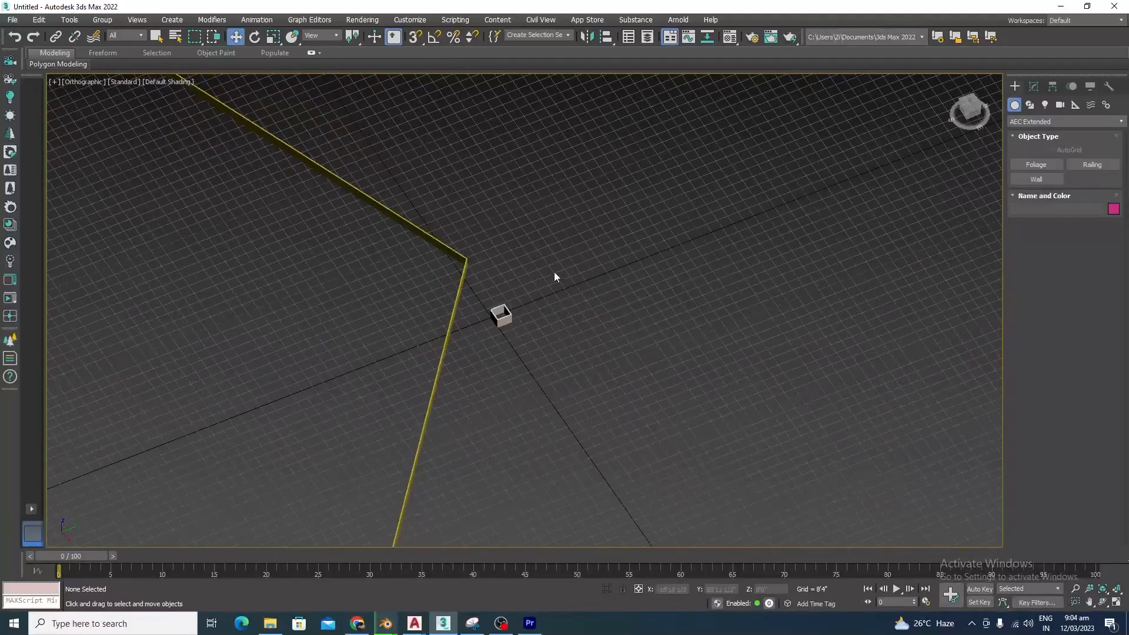
scroll(553, 274, down, 5)
alt+middle_drag(608, 340, 577, 348)
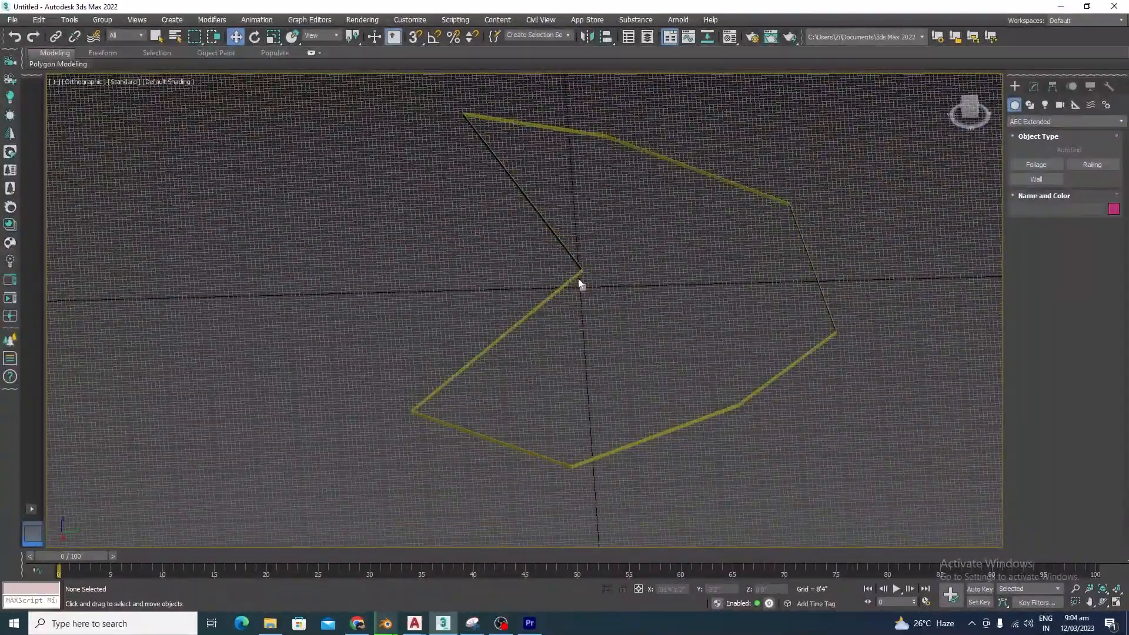
scroll(579, 279, down, 2)
drag(738, 159, 447, 421)
key(Delete)
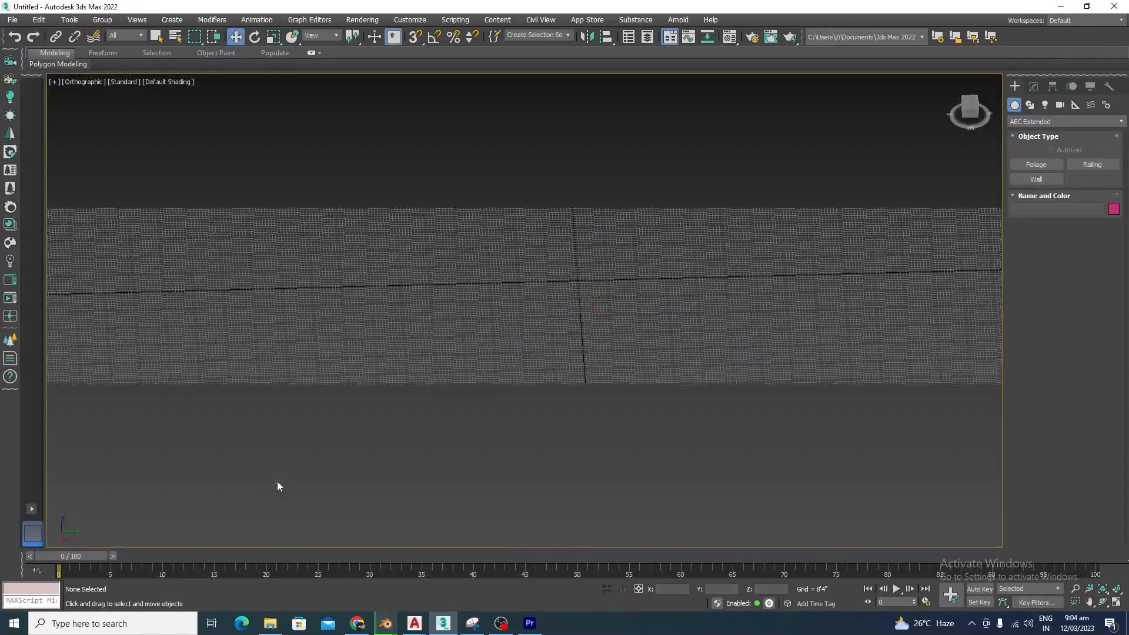
- In the Top view, begin a new wall by coordinate entry at the origin and add a point at X 15', Y 0', Z 10'
key(t)
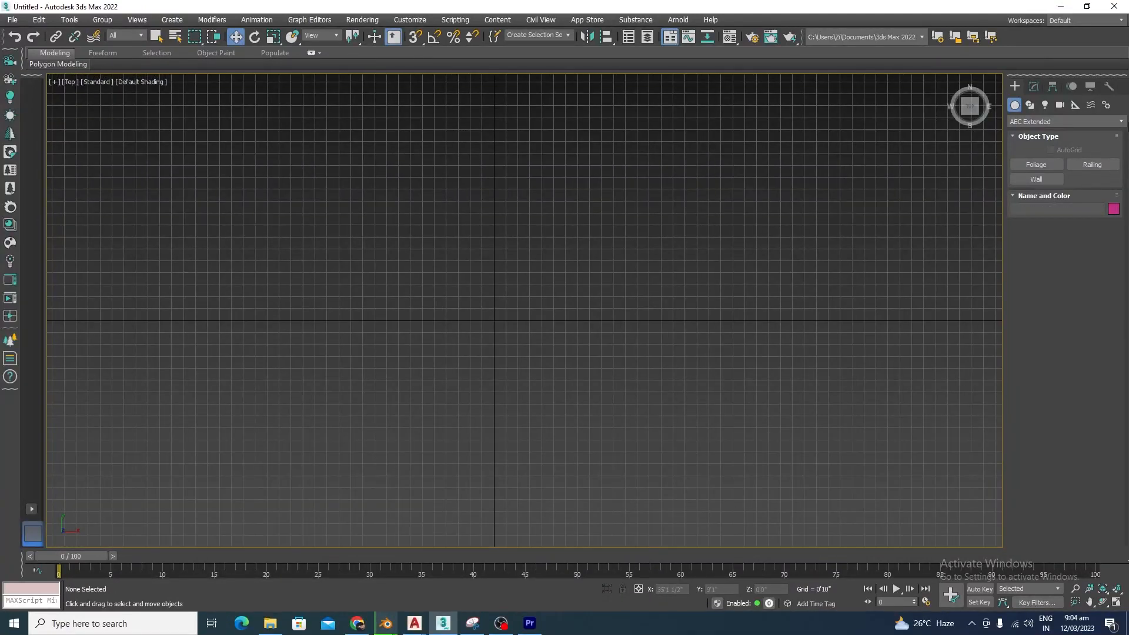
click(1039, 179)
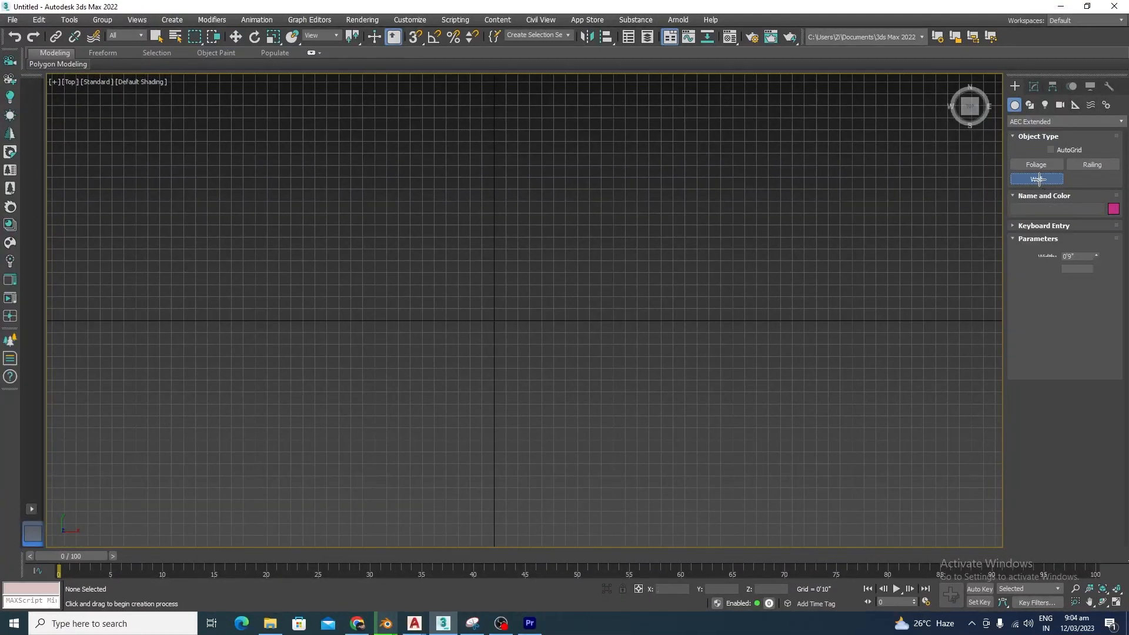
click(1014, 226)
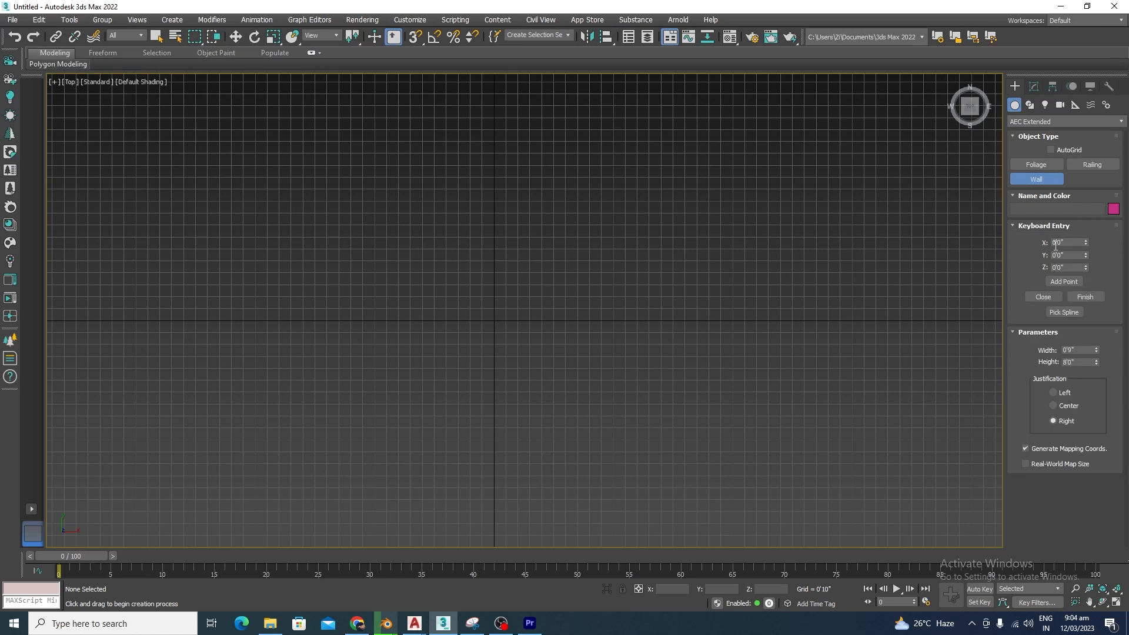
click(1063, 282)
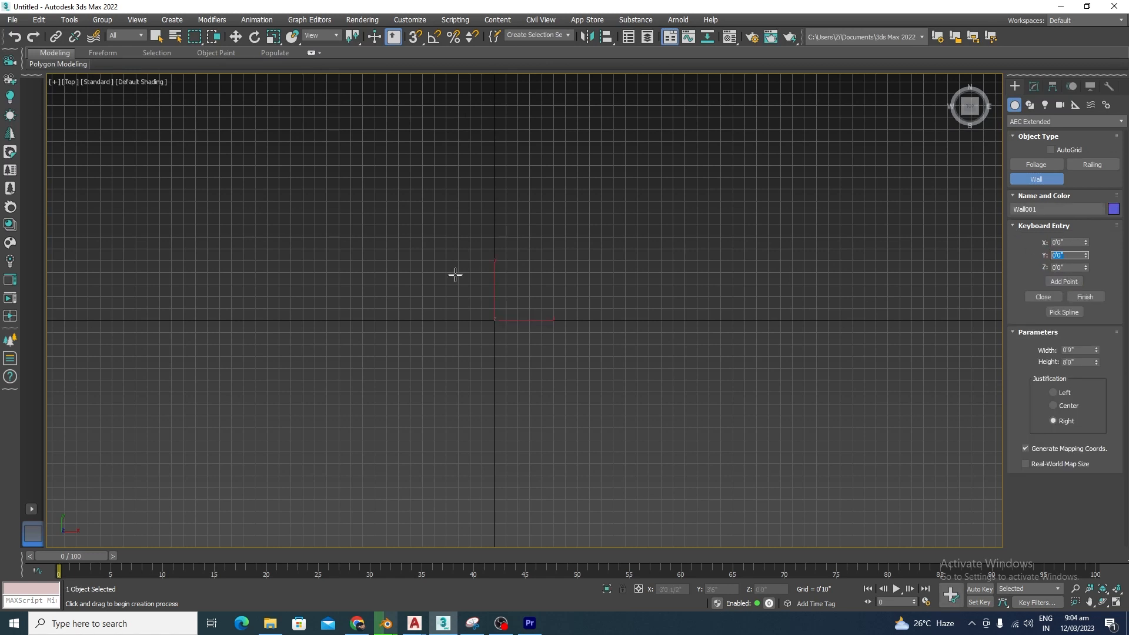
click(1057, 242)
text(15)
click(1051, 269)
click(1064, 282)
scroll(522, 210, up, 5)
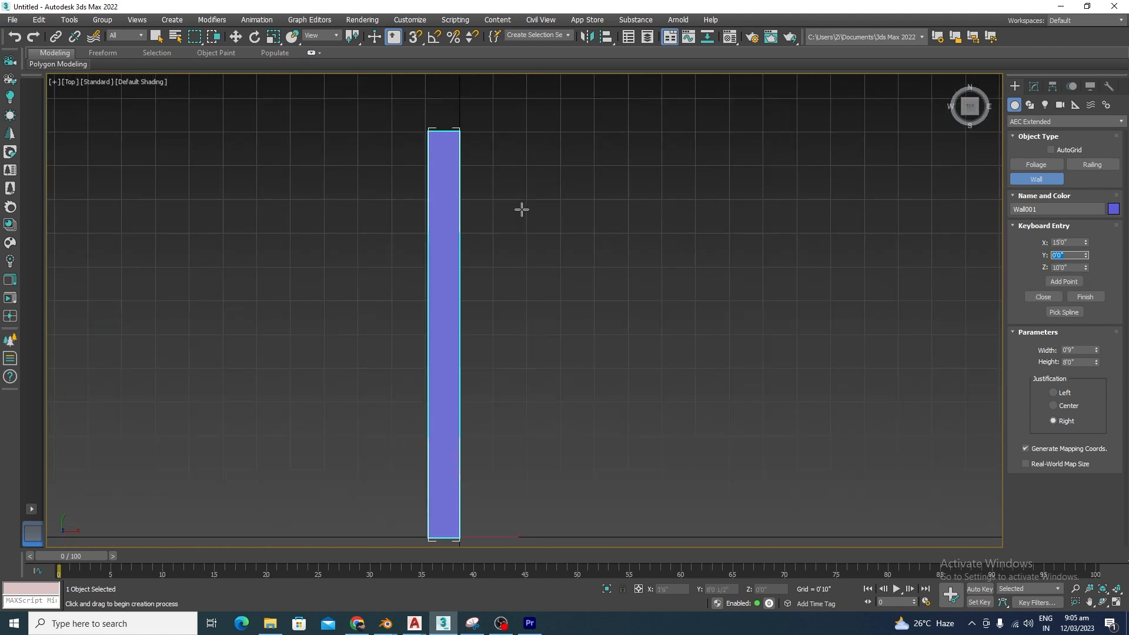
scroll(522, 210, down, 2)
scroll(512, 217, down, 2)
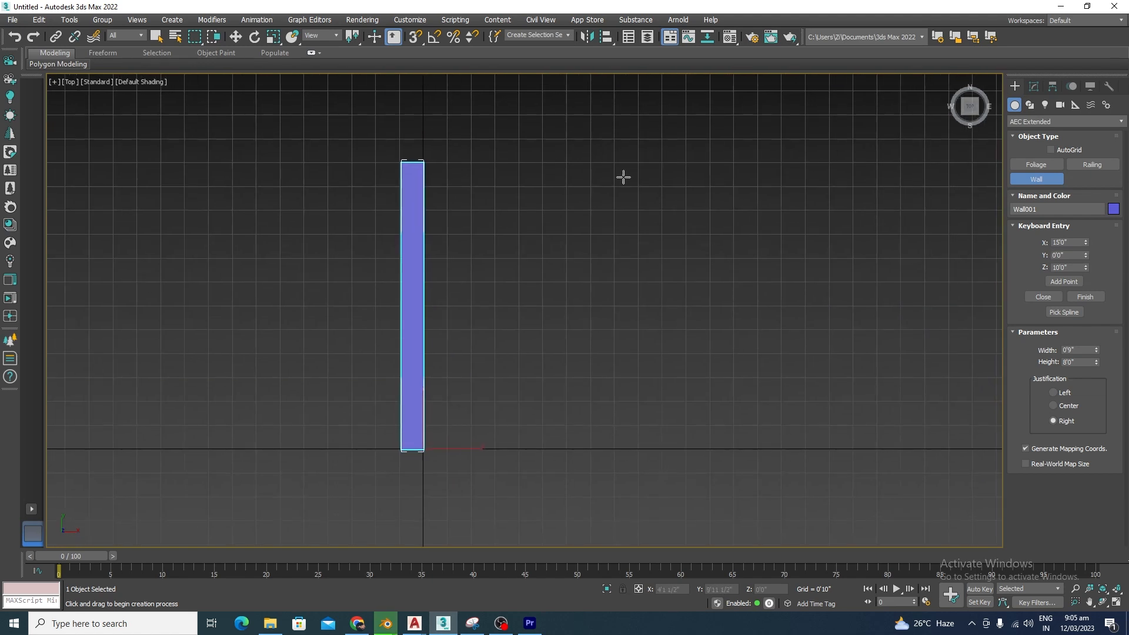
- Extend the wall by coordinate entry through the points (15', 18', 10'), (15', 18', 0') and (15', 0', 0') to form a rectangle
click(1062, 255)
click(1064, 283)
scroll(478, 182, down, 5)
scroll(588, 171, up, 5)
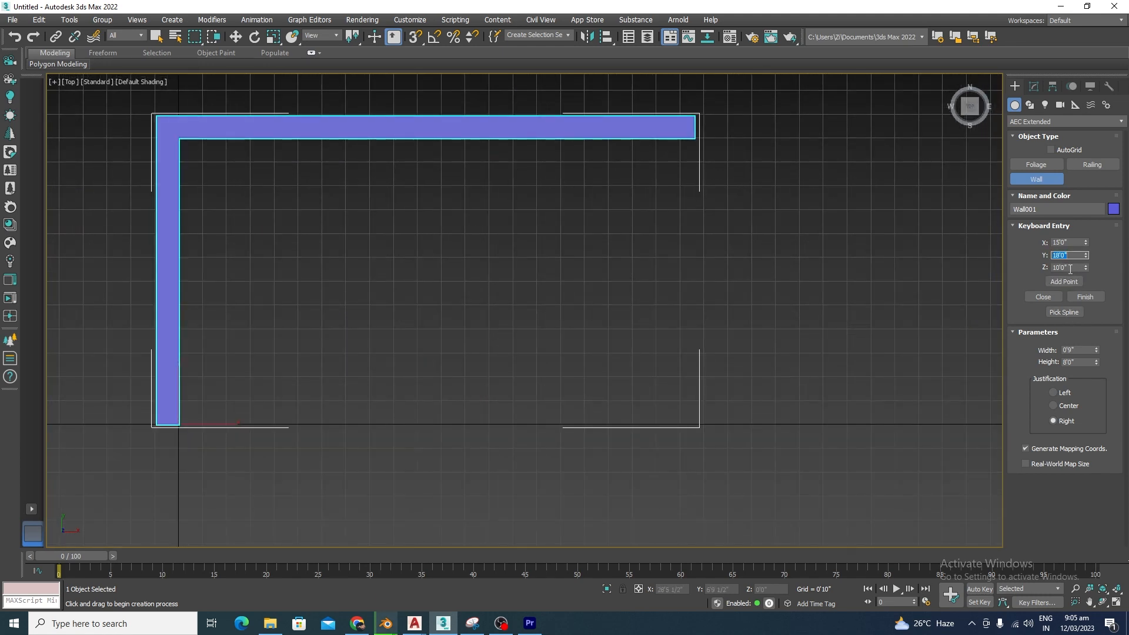
click(1070, 268)
text(0)
click(1064, 281)
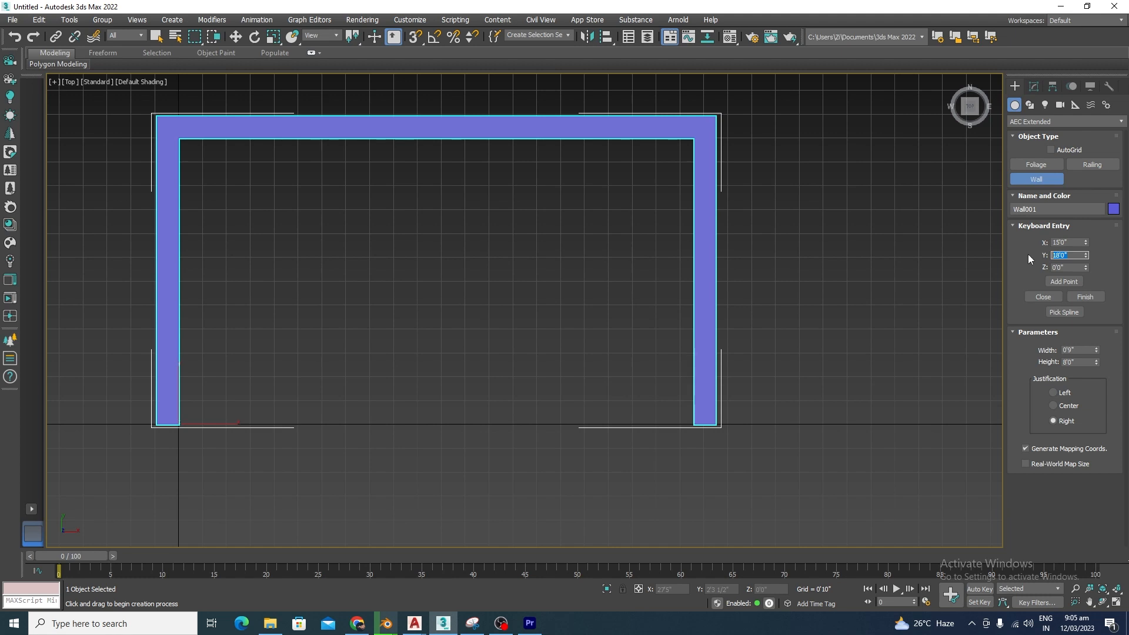
text(0)
click(1064, 282)
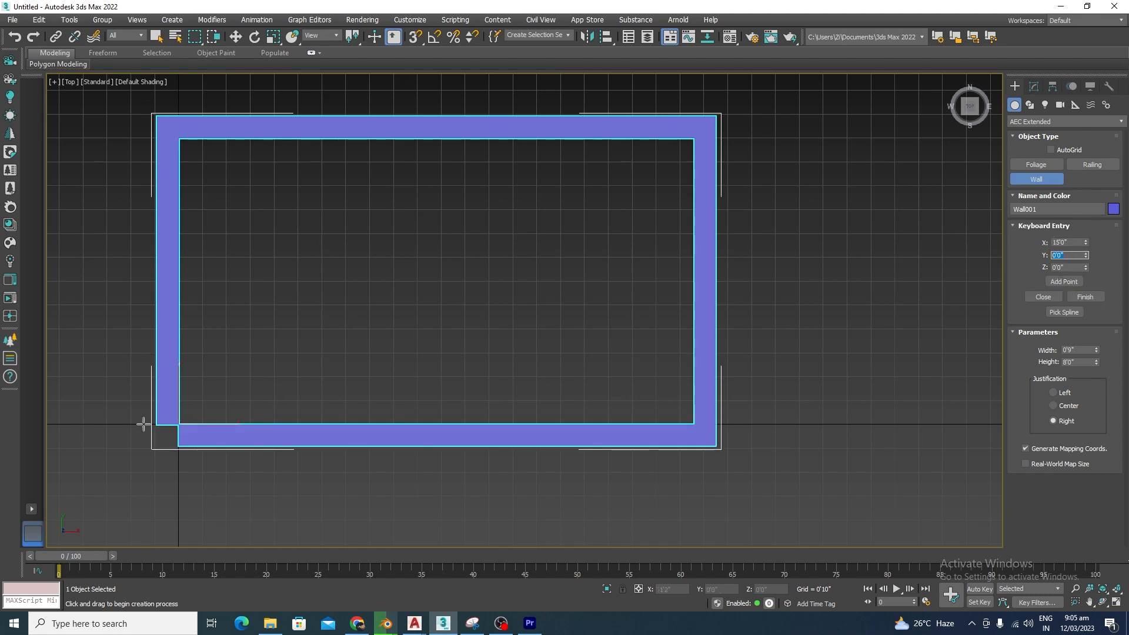
- Finish the rectangular wall, view it at an angle, then delete it and return to the Top view
key(w)
scroll(460, 272, down, 4)
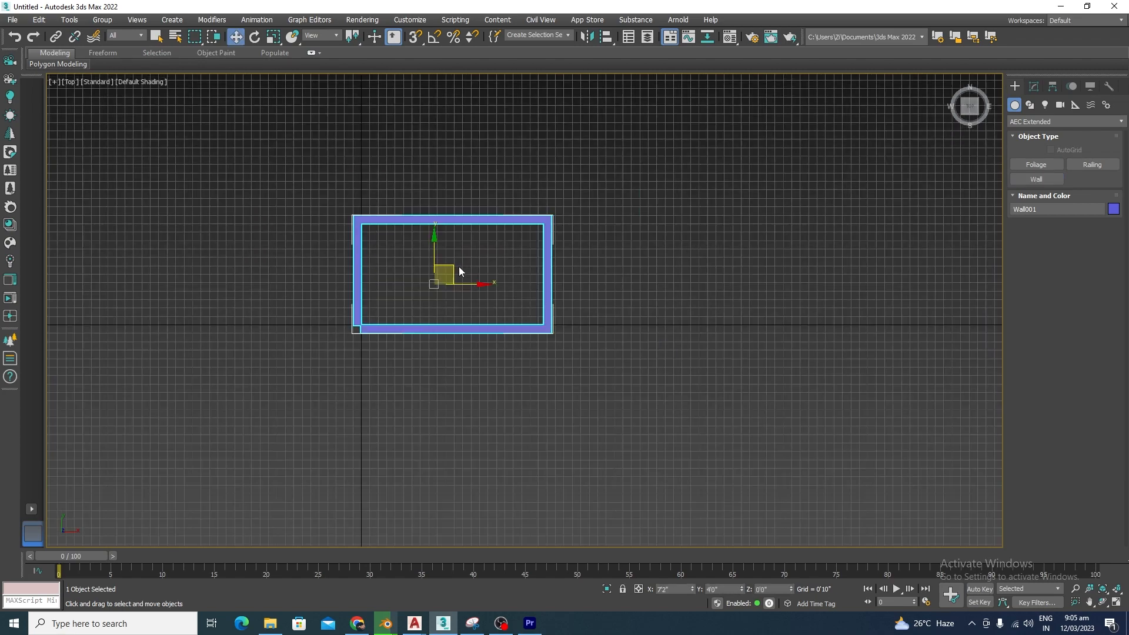
alt+middle_drag(460, 272, 606, 311)
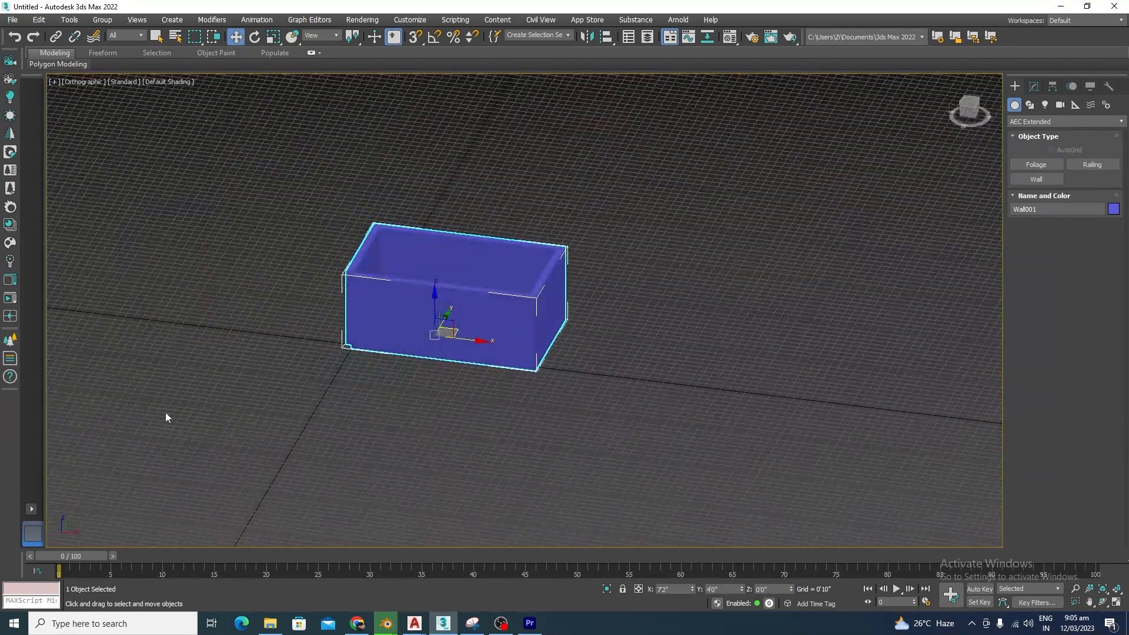
key(Delete)
key(t)
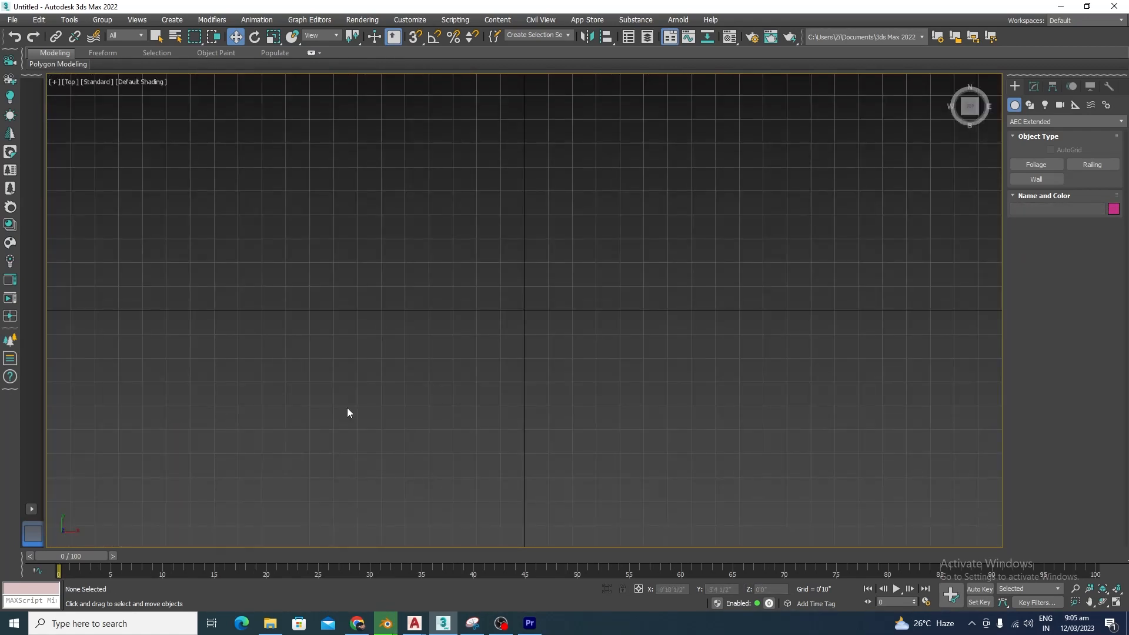
- Draw a rectangle spline about 34'7" long and 41'6" wide around the origin in the Top view
click(1029, 107)
click(1085, 178)
scroll(345, 202, down, 3)
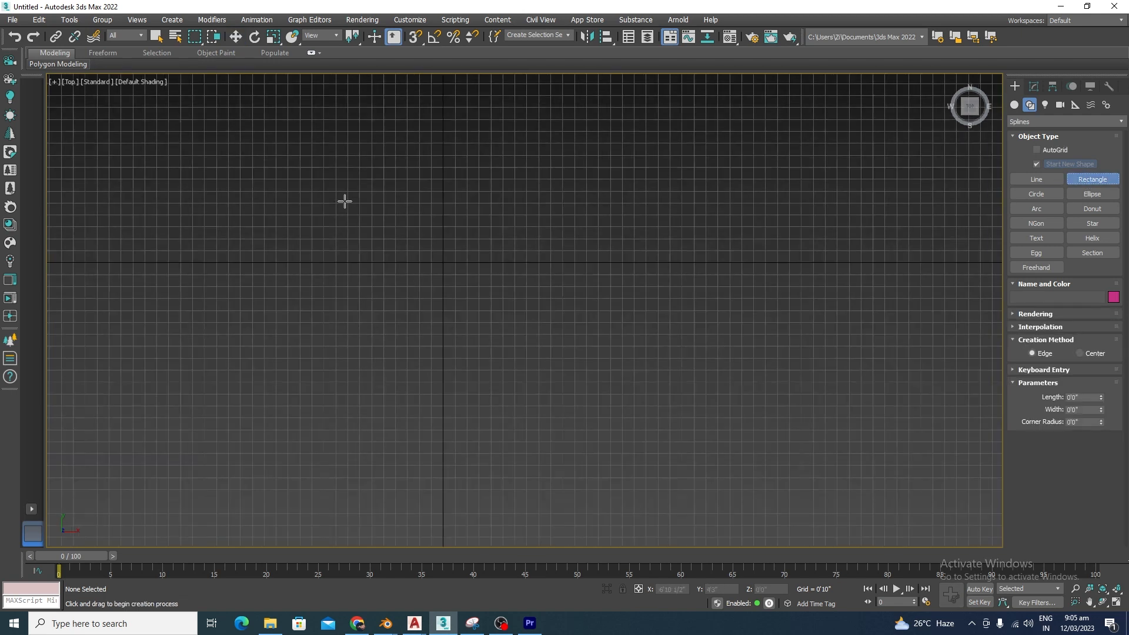
scroll(345, 202, down, 1)
drag(272, 131, 699, 488)
right_click(699, 489)
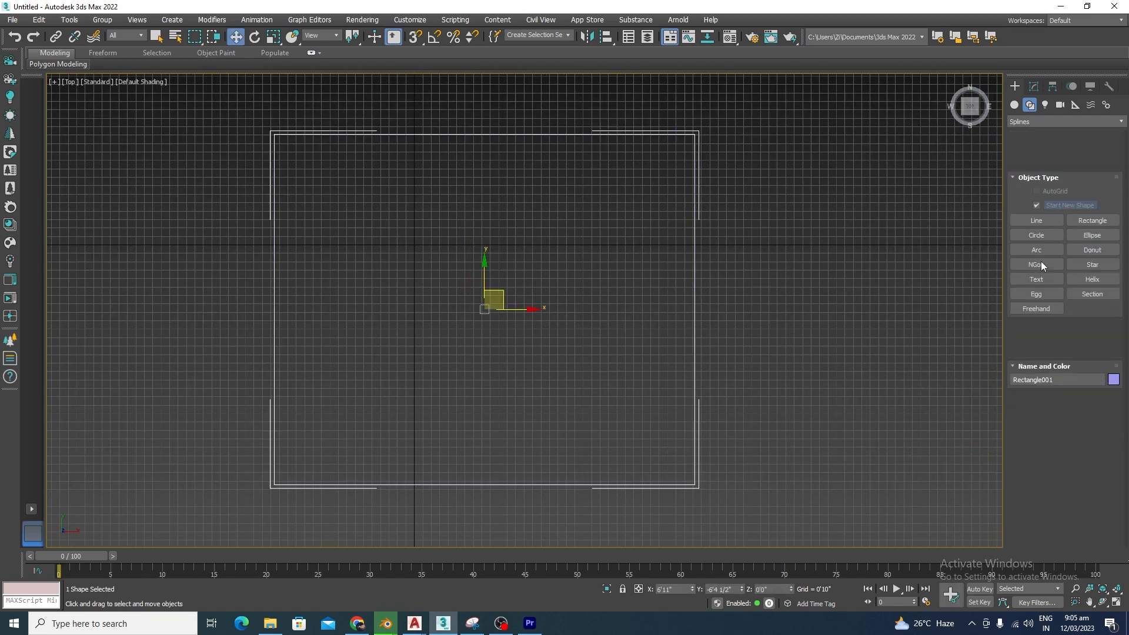
- Set the rectangle's length to 12' and its width to 13'
click(709, 340)
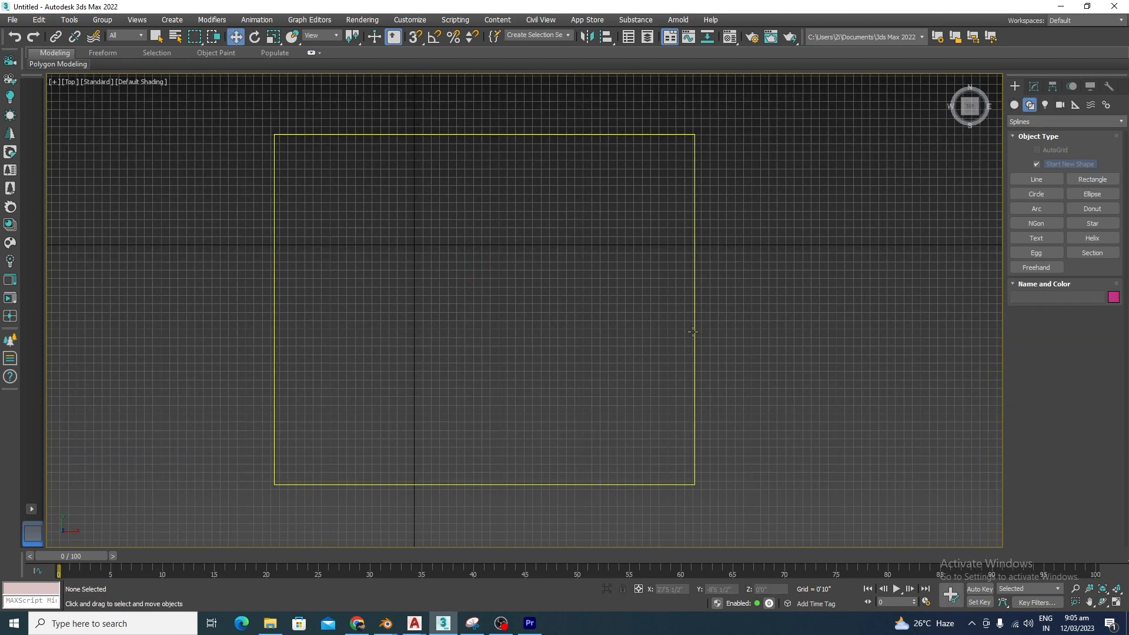
click(693, 332)
click(1034, 87)
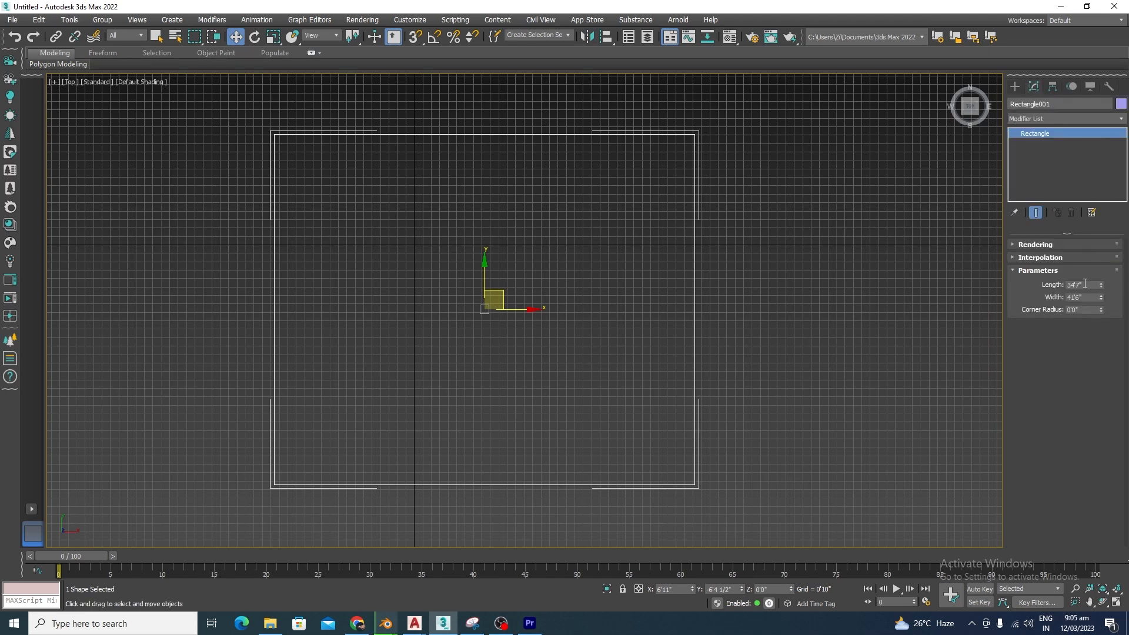
click(1082, 285)
text(12)
key(Tab)
text(1)
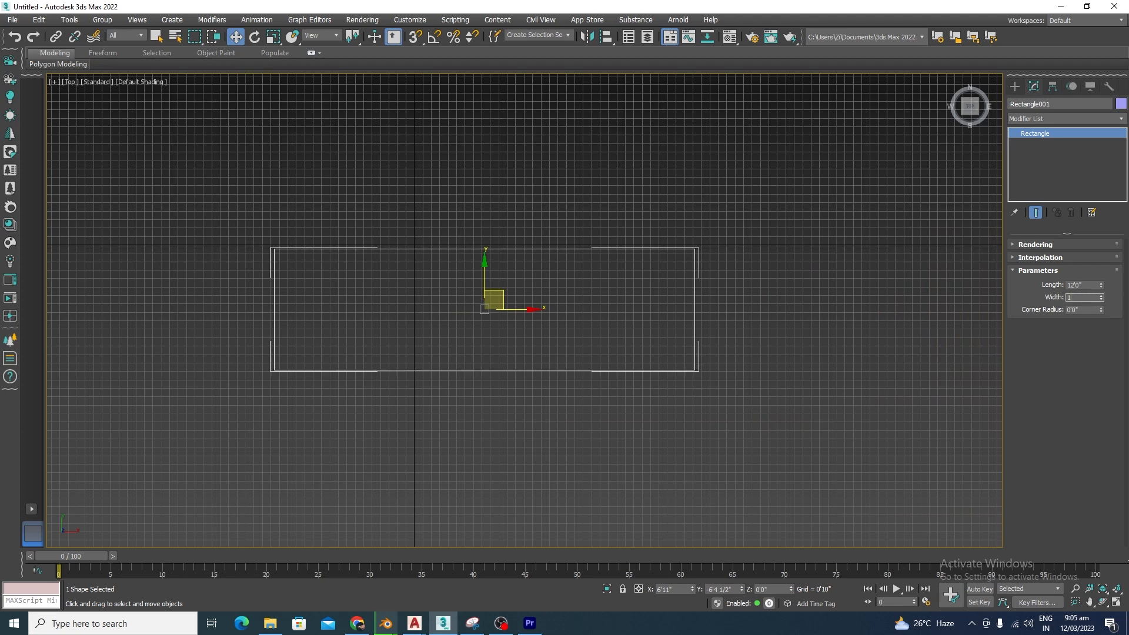
text(3)
key(Return)
scroll(508, 319, up, 2)
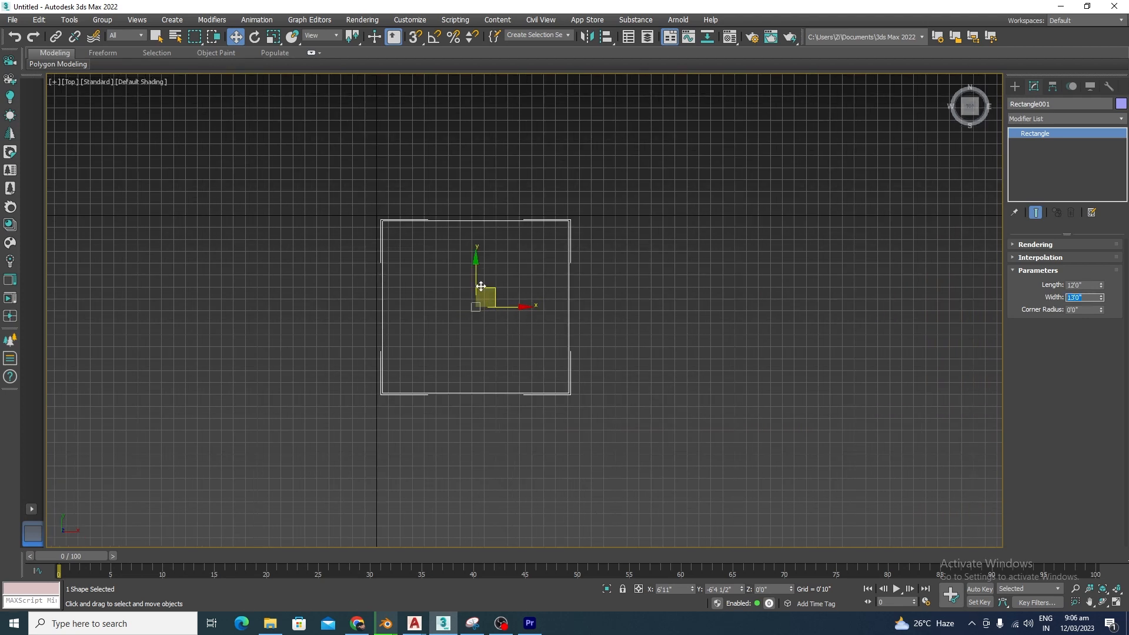
- Move the rectangle to the world origin by setting its absolute X and Y position to 0
right_click(235, 37)
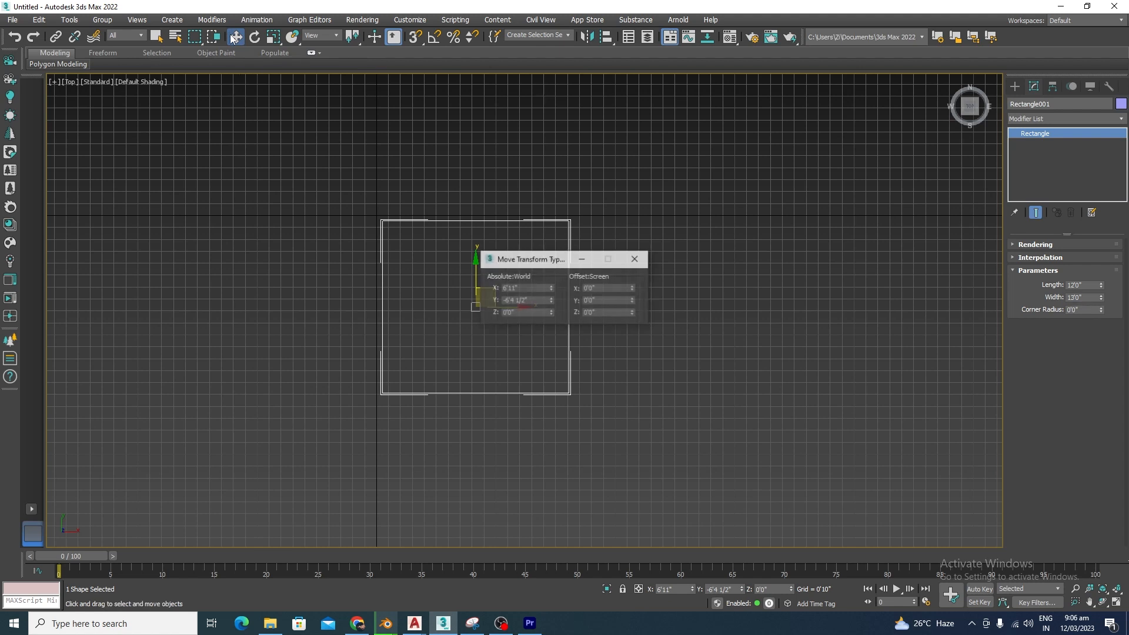
right_click(551, 289)
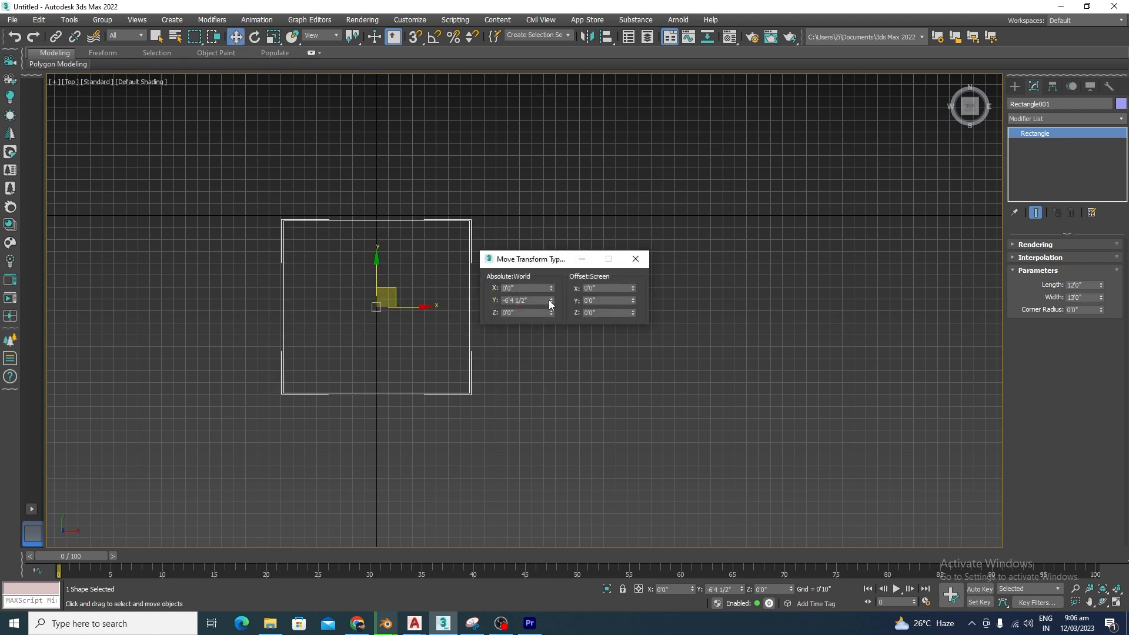
right_click(550, 301)
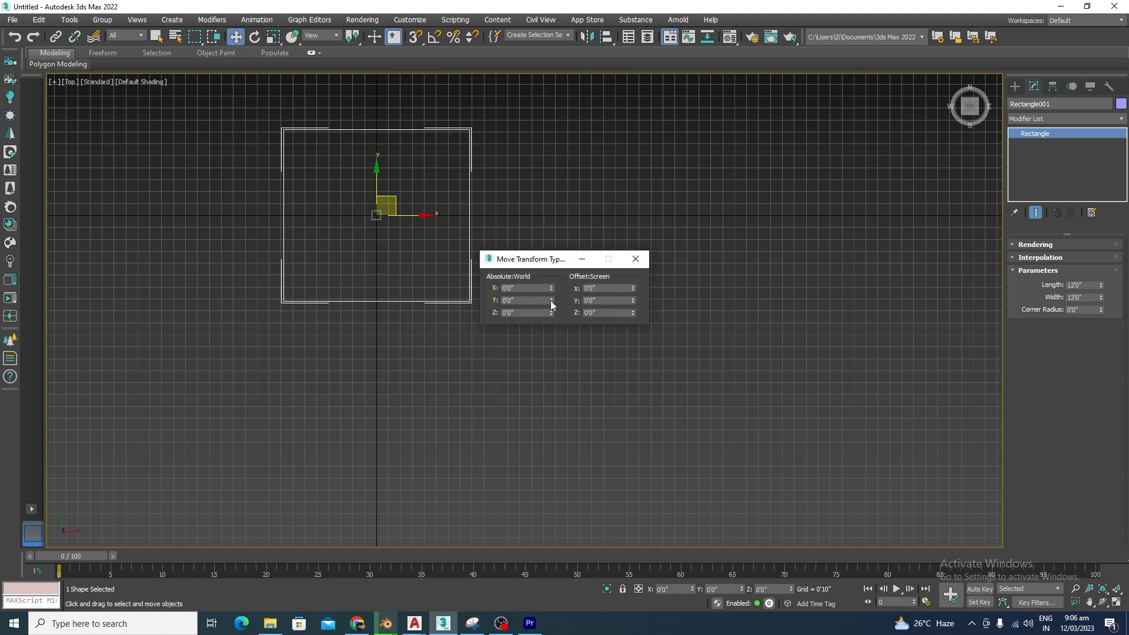
click(635, 259)
scroll(562, 184, up, 2)
middle_drag(563, 184, 562, 254)
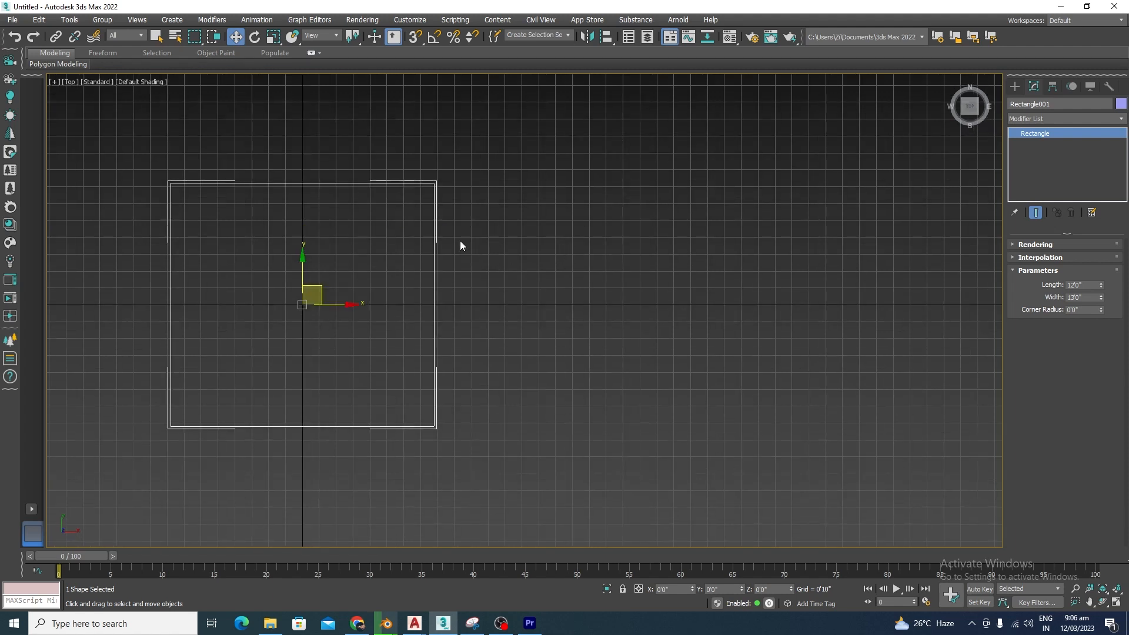
- Create an AEC Extended wall, 9" wide and 8' high, by picking the rectangle as its spline, and view it at an angle
click(1014, 87)
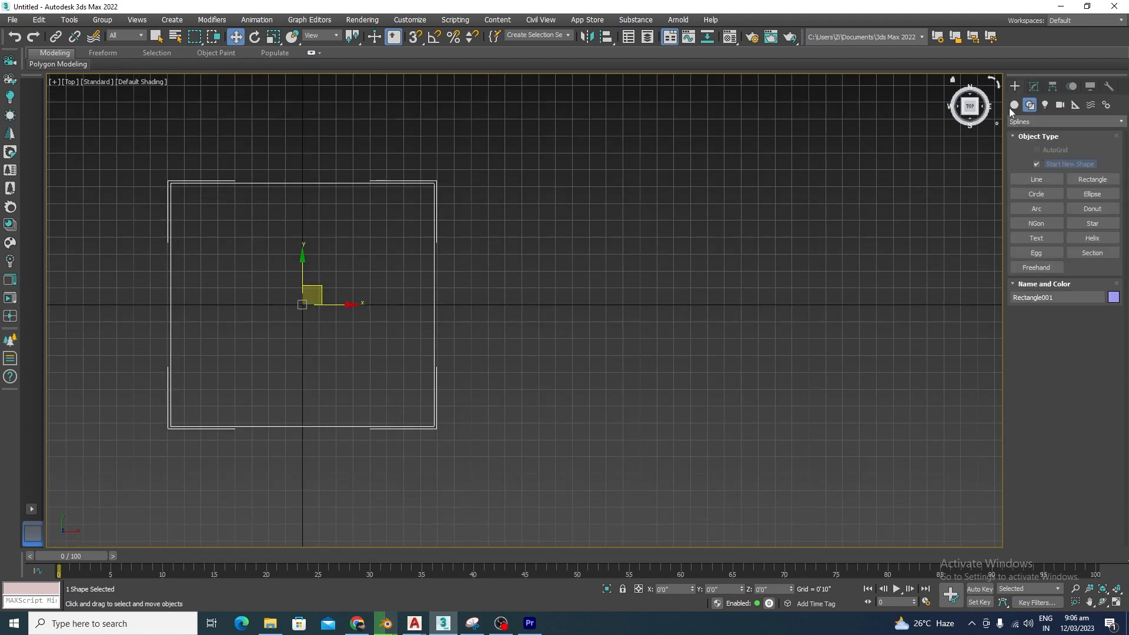
click(1015, 106)
click(1036, 179)
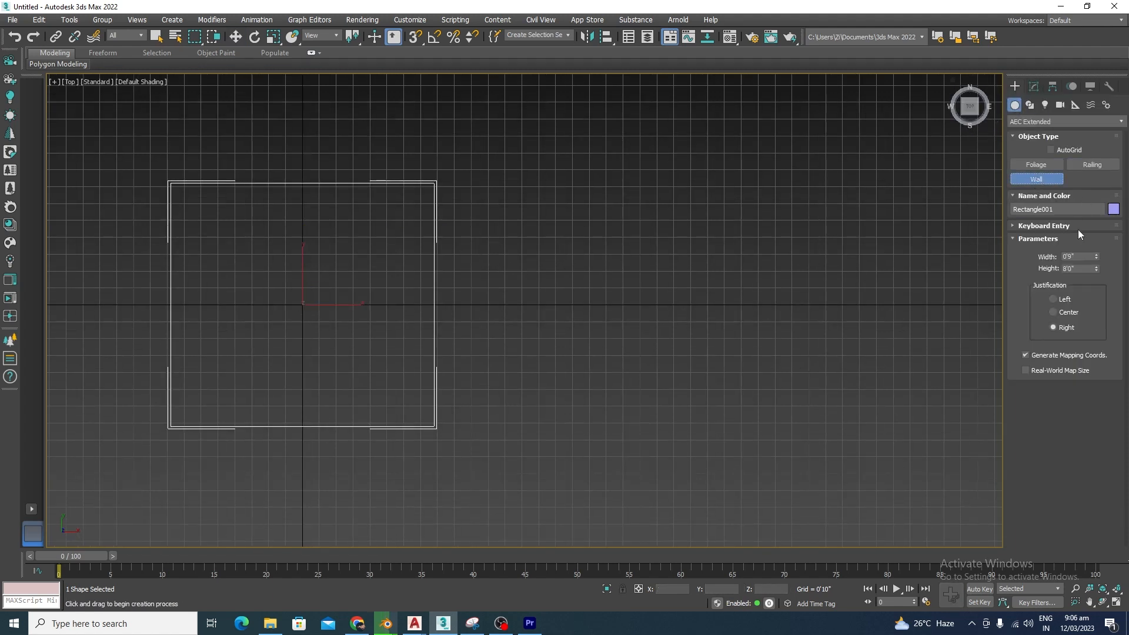
click(1013, 225)
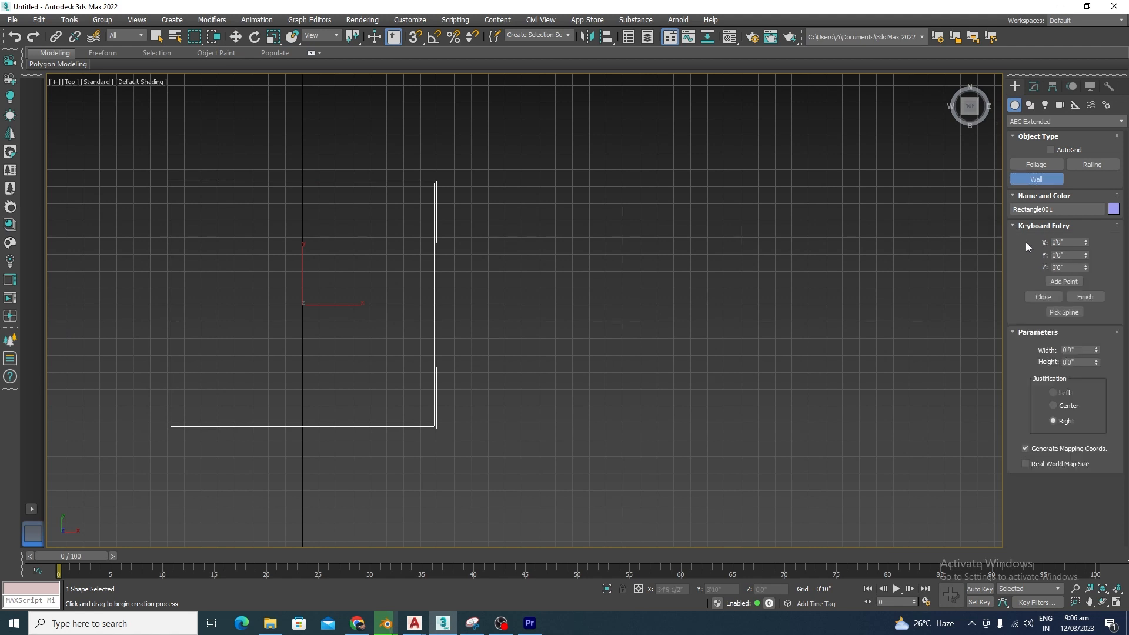
click(1062, 313)
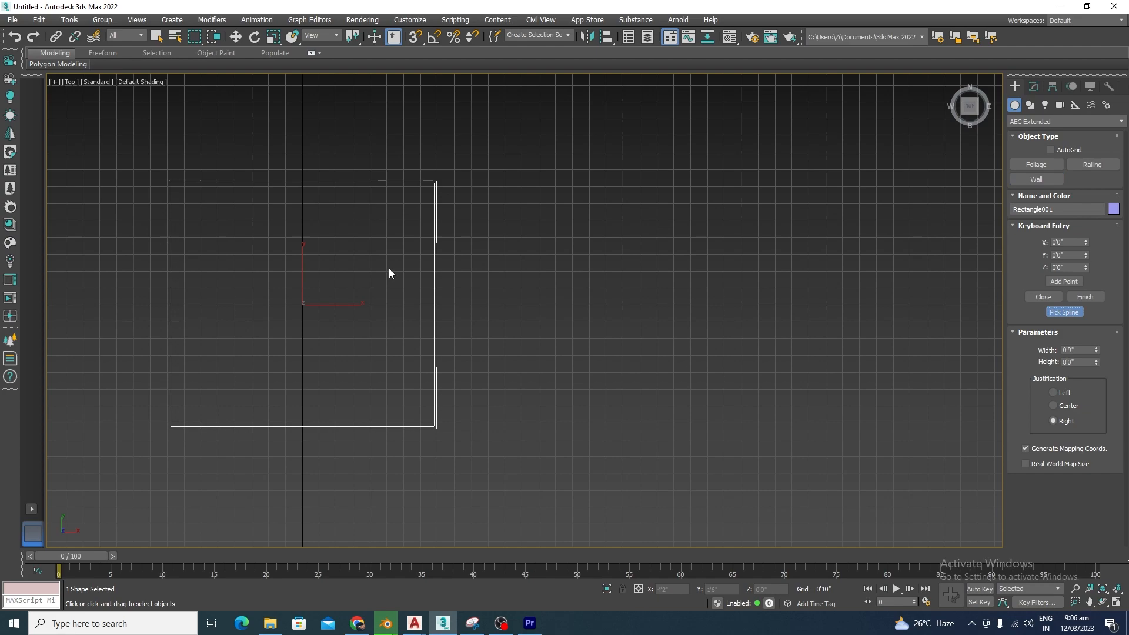
click(433, 267)
right_click(453, 270)
alt+middle_drag(391, 364, 703, 250)
- Set the height for new walls to 10', start picking a spline, then leave the command and frame the existing wall
click(1037, 180)
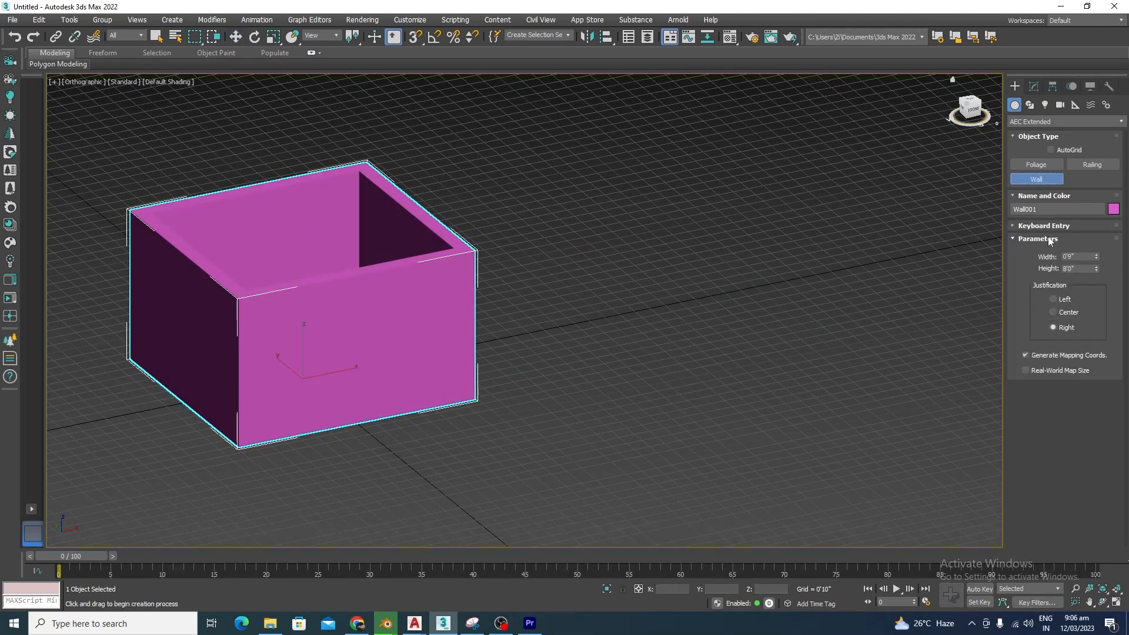
click(1014, 226)
double_click(1077, 363)
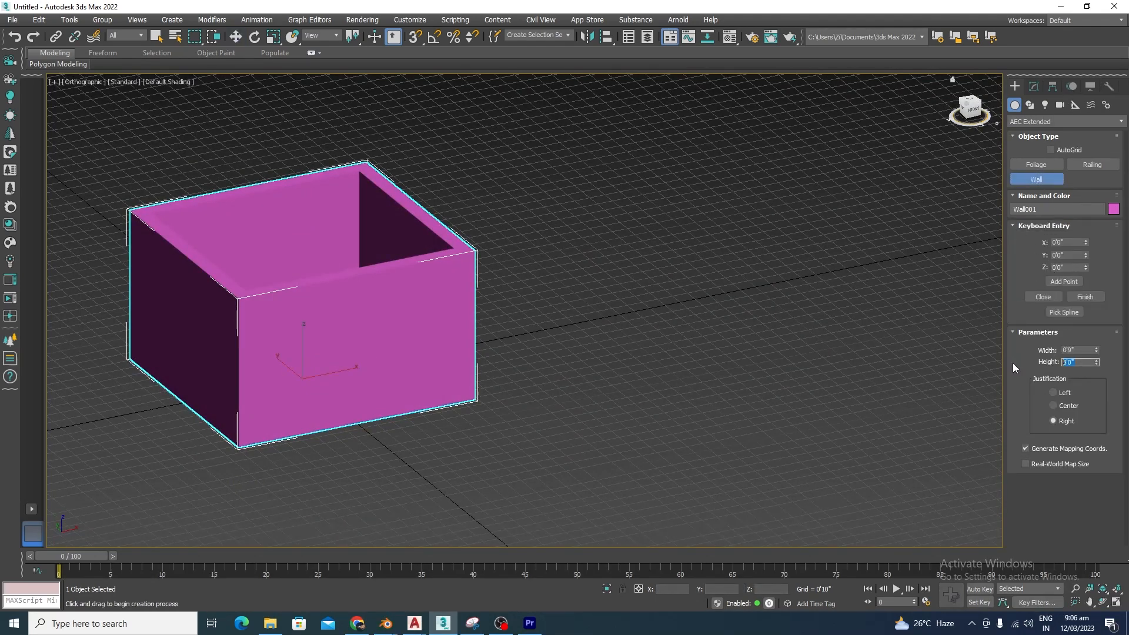
text(10)
click(1065, 312)
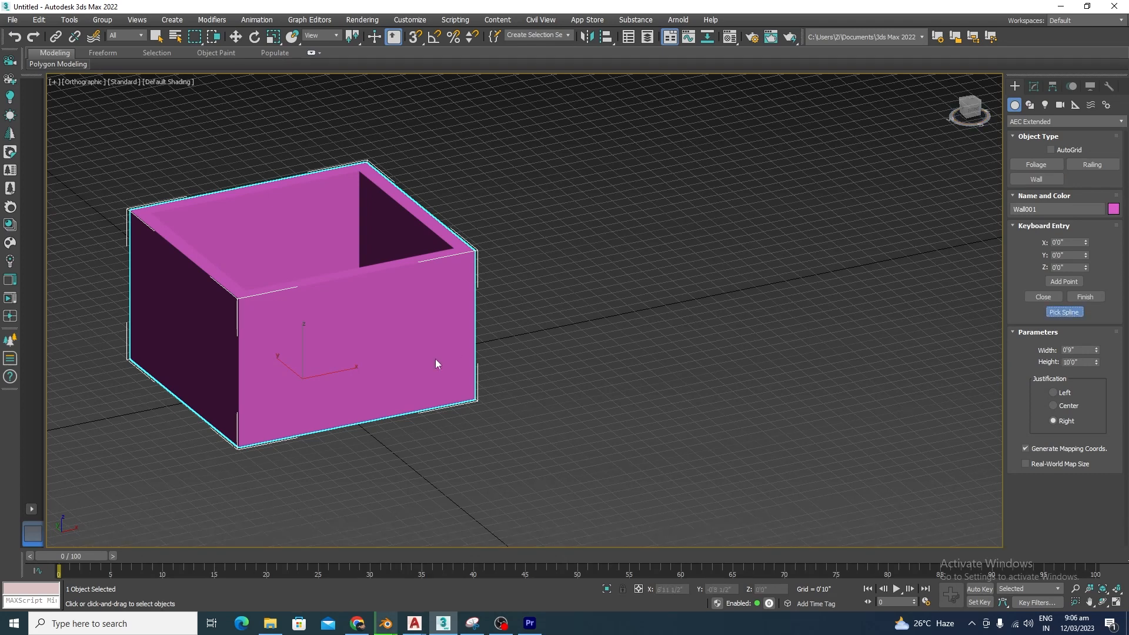
key(w)
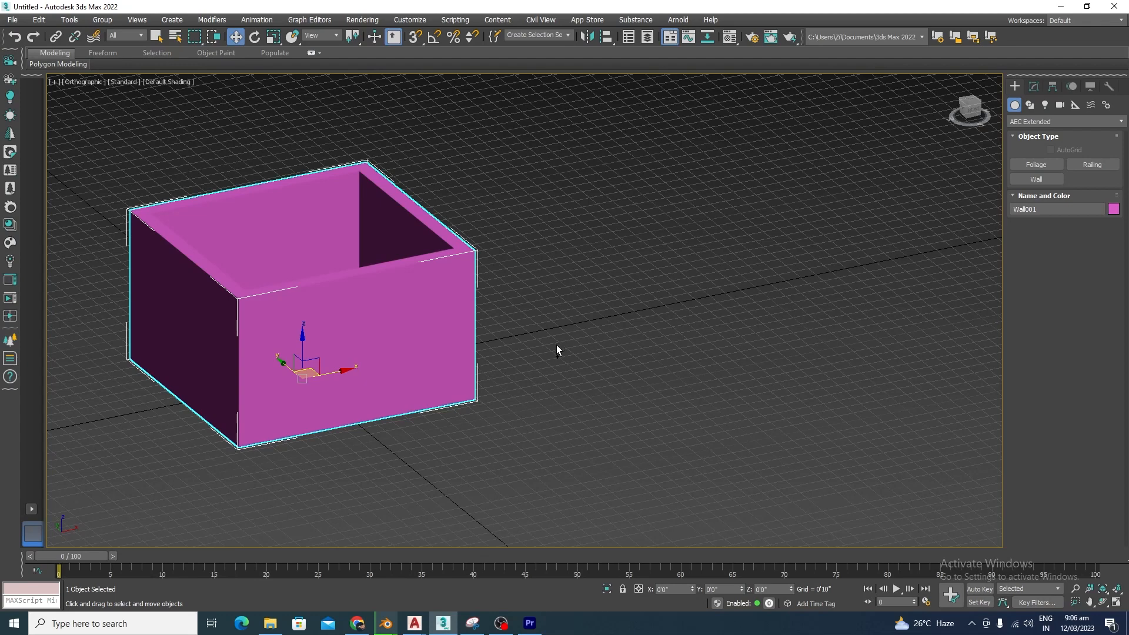
key(z)
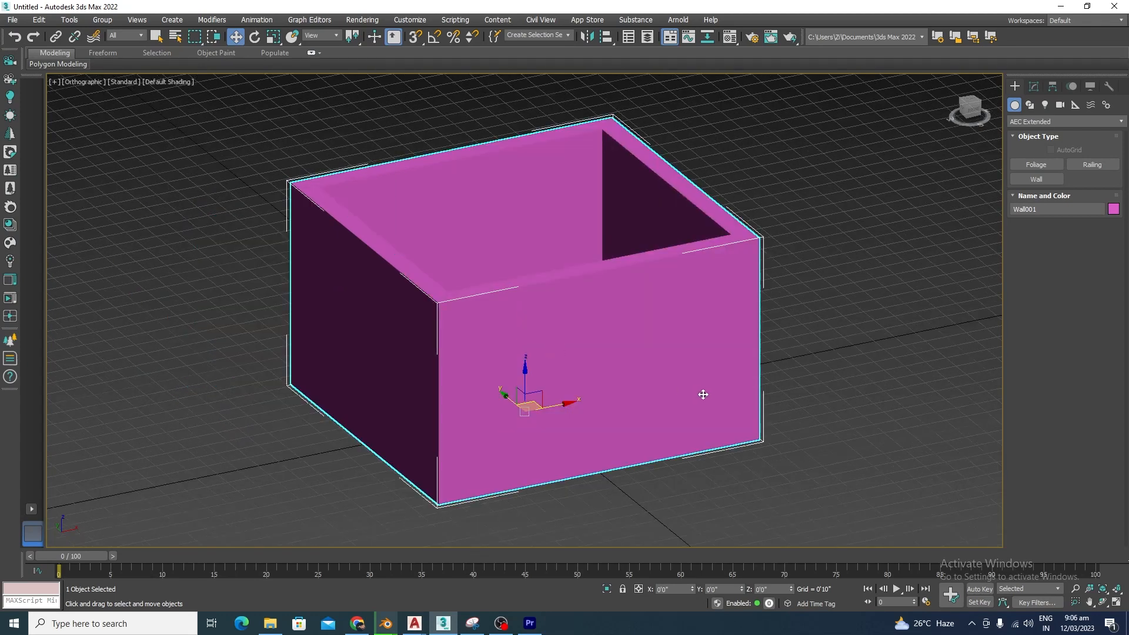
- Delete the wall while keeping the rectangle spline, and return to the Top view
key(Delete)
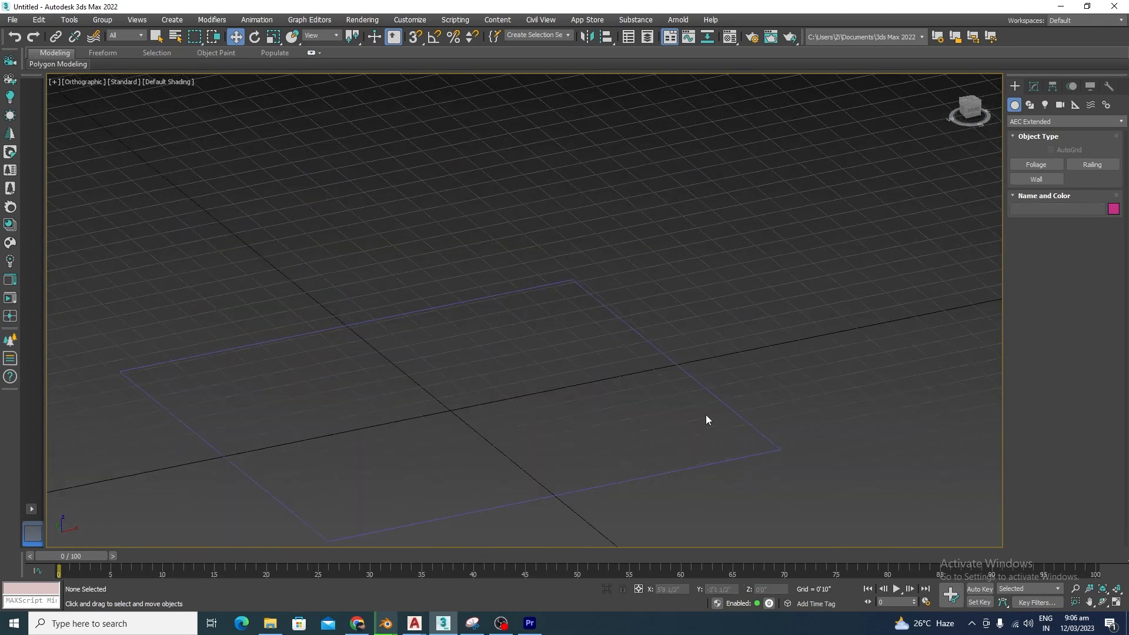
key(t)
scroll(533, 274, down, 5)
scroll(553, 317, up, 2)
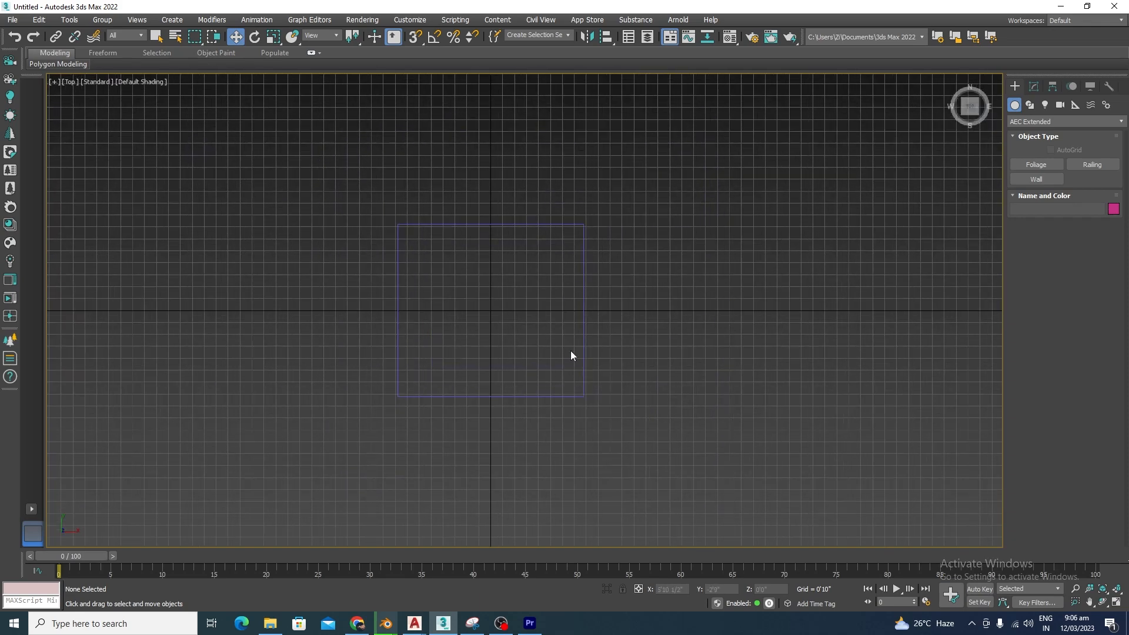
- Create a new wall 4.5" wide and 10' high from the rectangle spline, and inspect it from several angles
click(1037, 179)
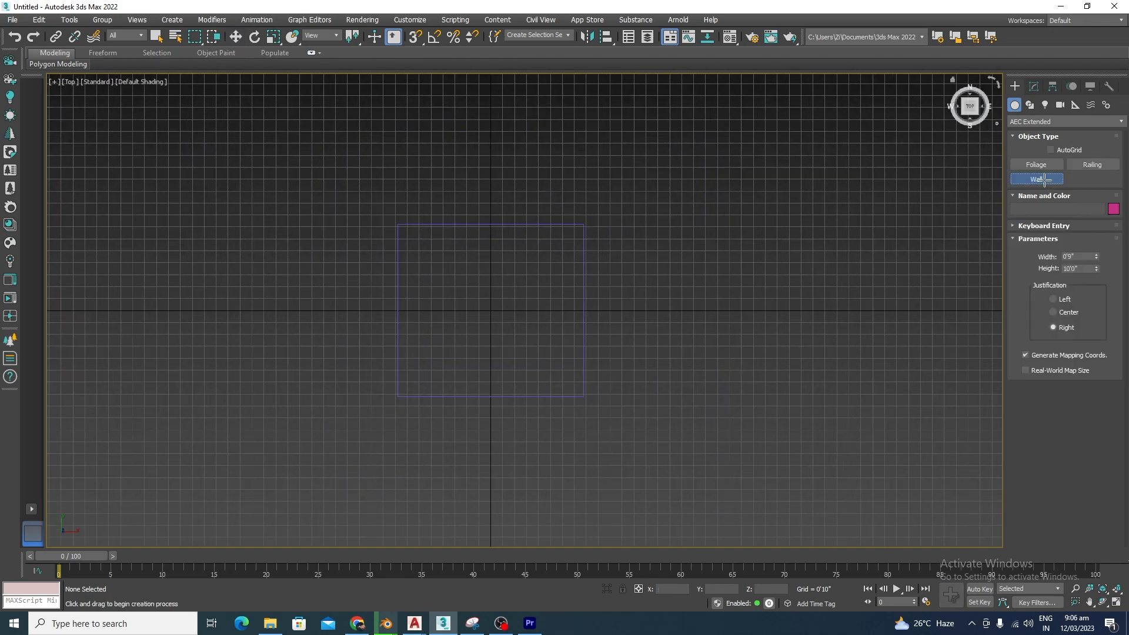
double_click(1077, 257)
text(4.5)
key(Return)
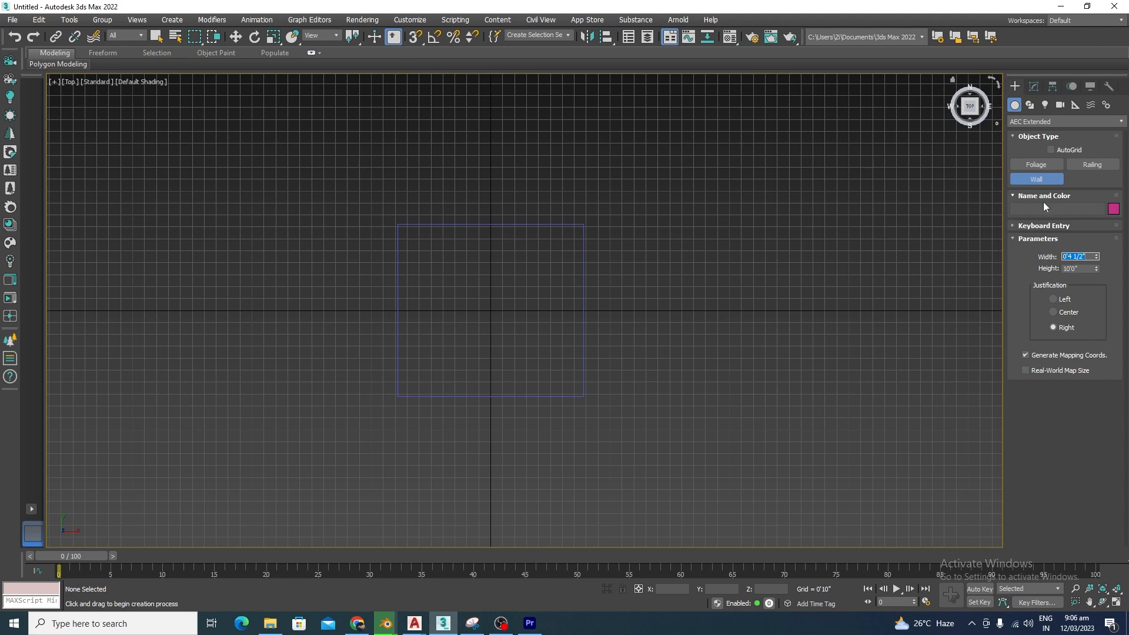
click(1013, 227)
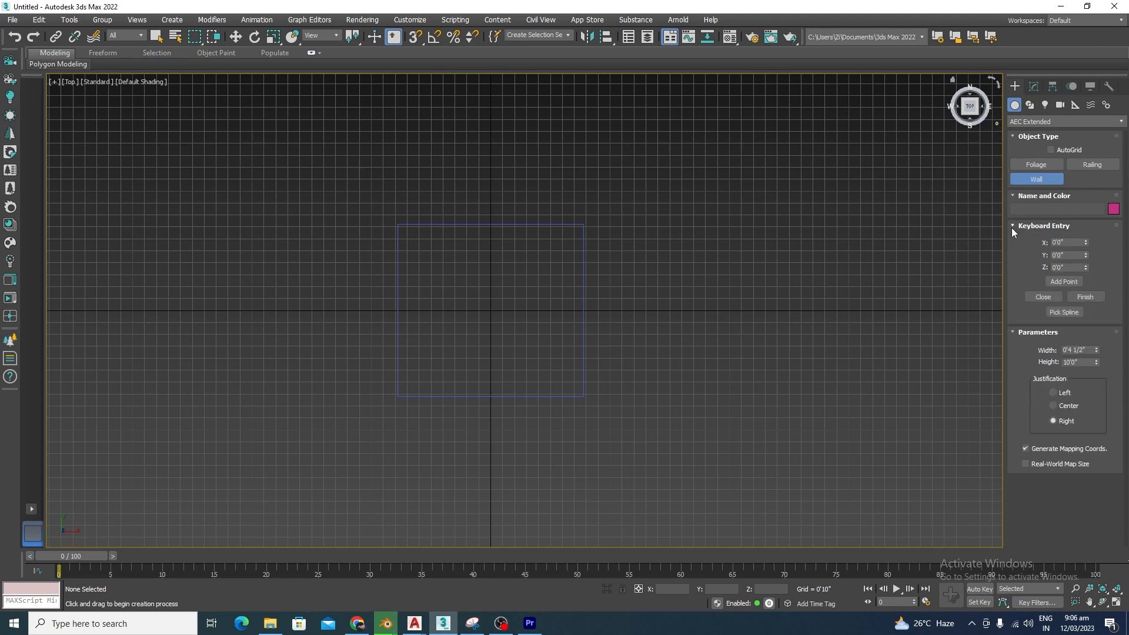
click(1063, 312)
click(583, 276)
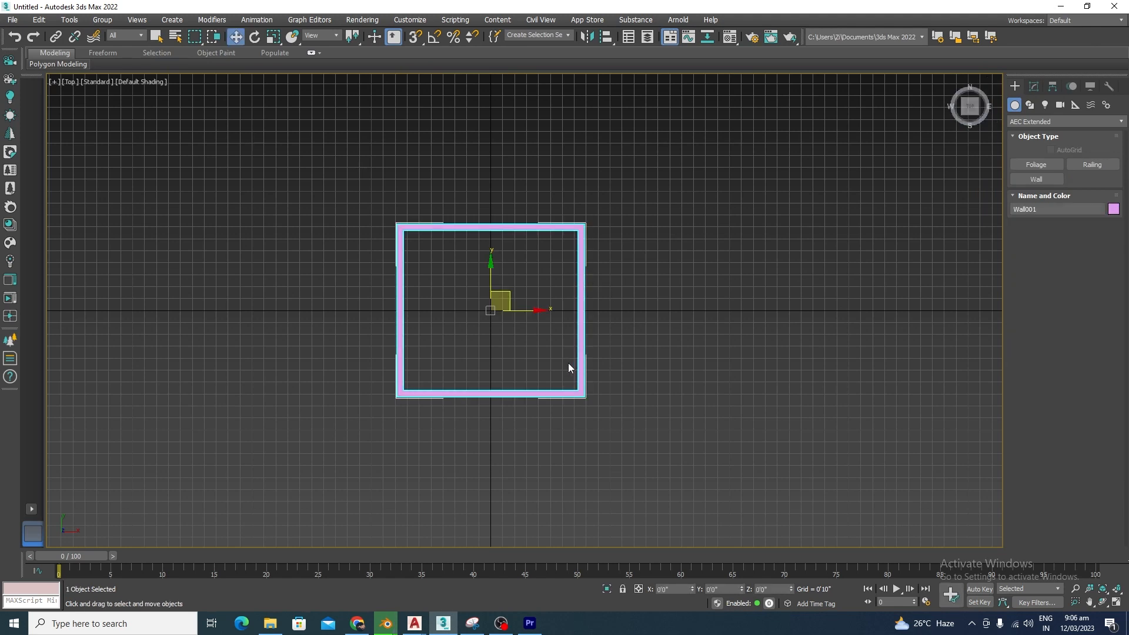
alt+middle_drag(569, 368, 623, 347)
scroll(524, 200, up, 4)
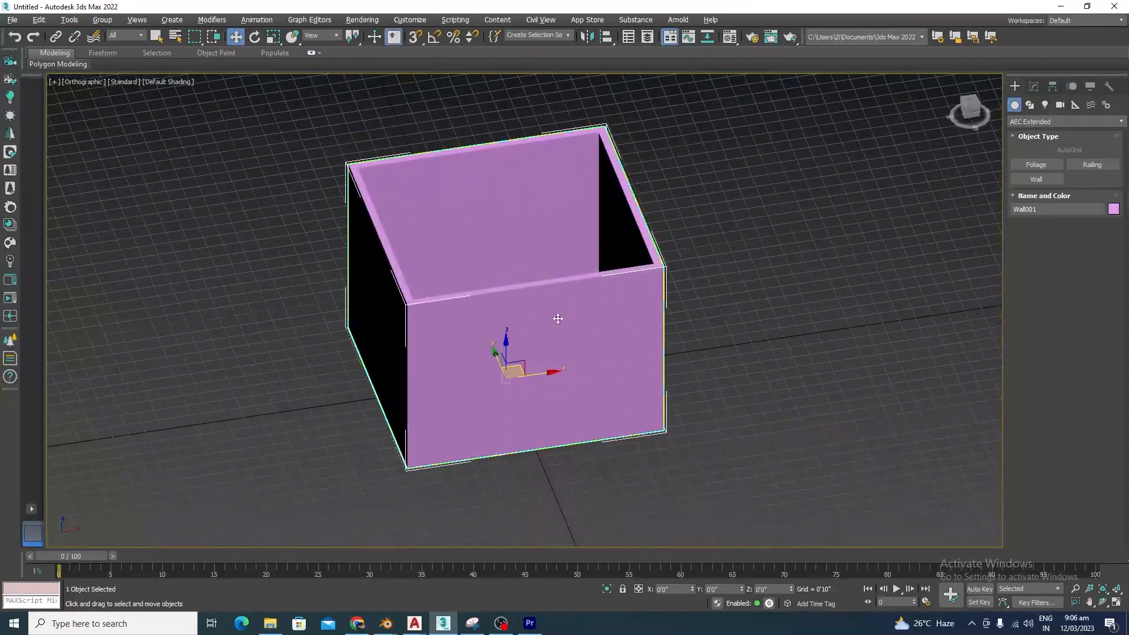
alt+middle_drag(558, 319, 590, 318)
scroll(722, 307, down, 3)
- Select all objects, delete the wall and the rectangle, and restore the four-viewport layout
click(722, 306)
key(ctrl+a)
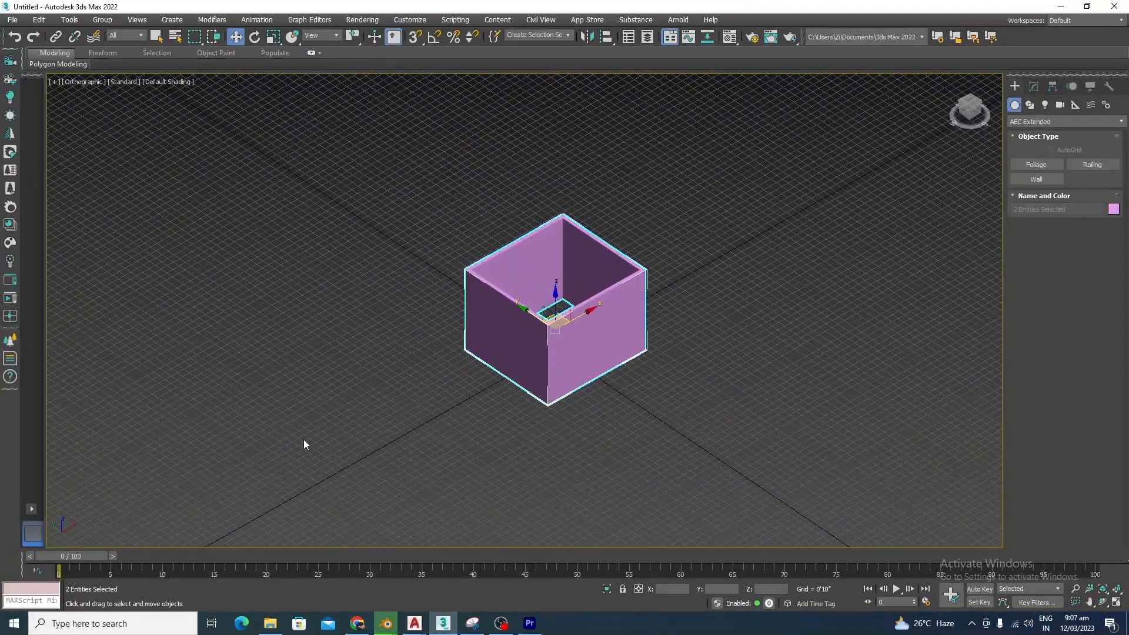
key(Delete)
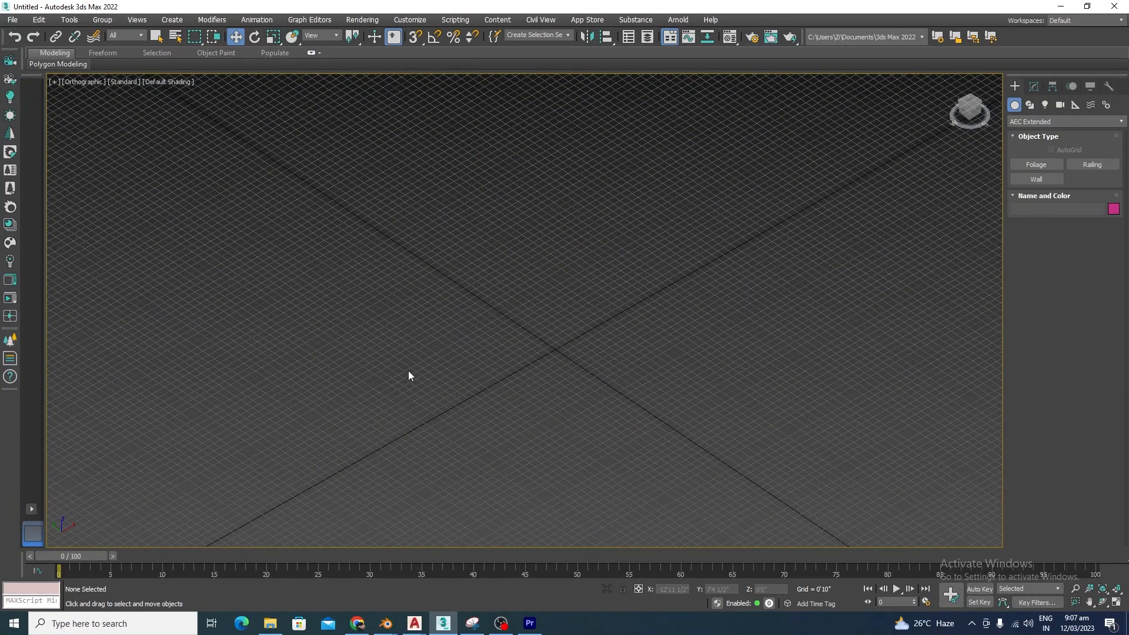
key(alt+w)
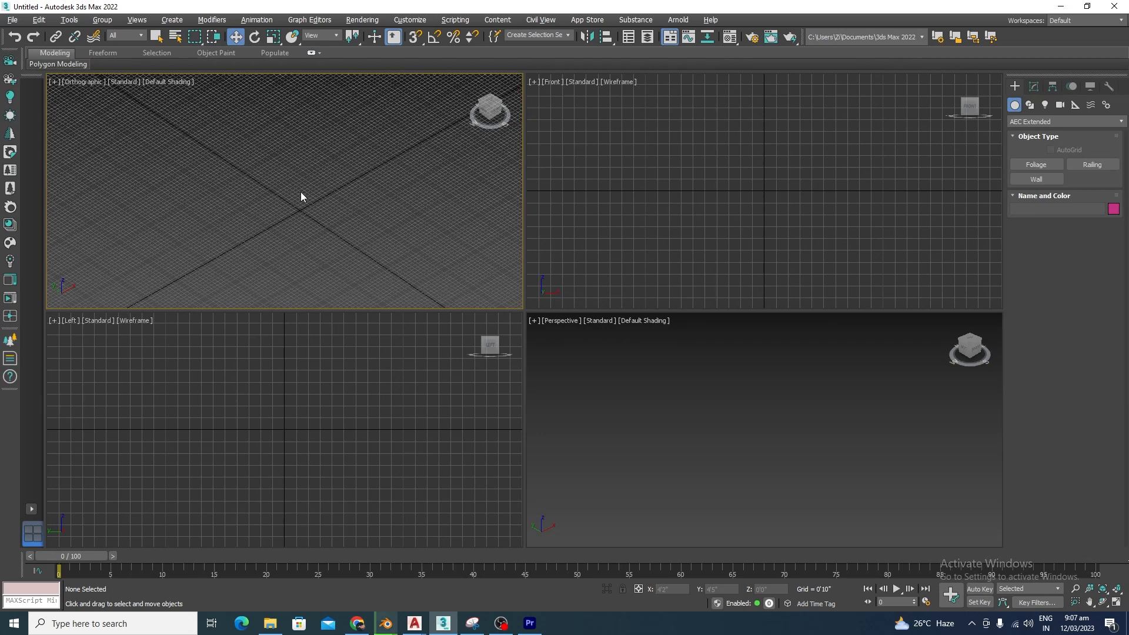
- Show the Top view in a single maximized viewport and start merging an external file into the scene
key(t)
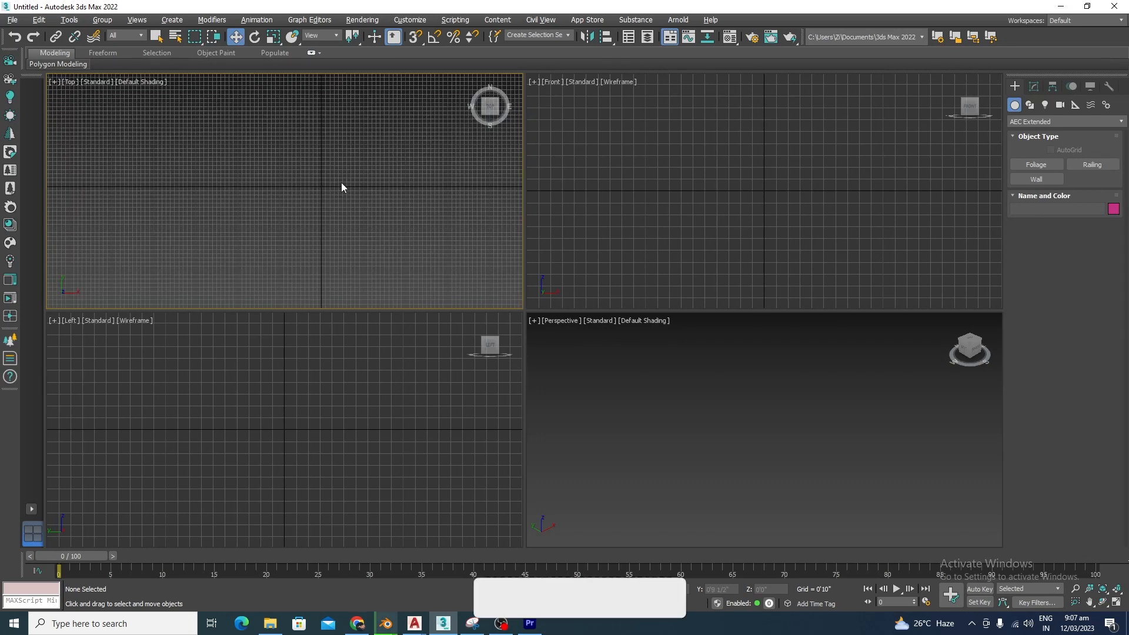
key(alt+w)
scroll(423, 199, down, 5)
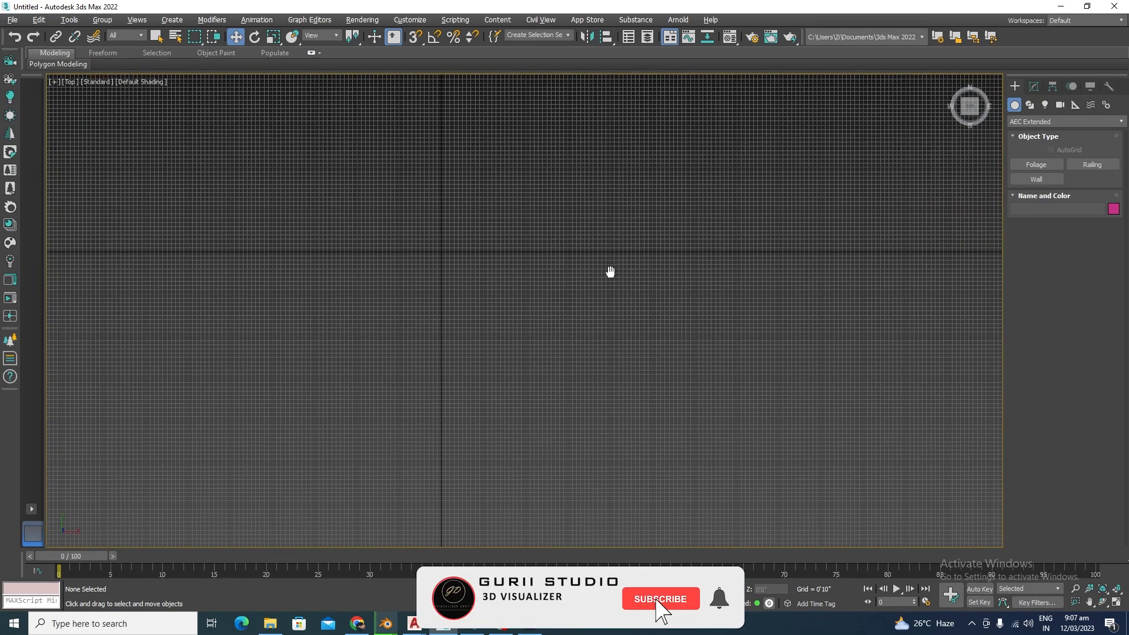
click(11, 19)
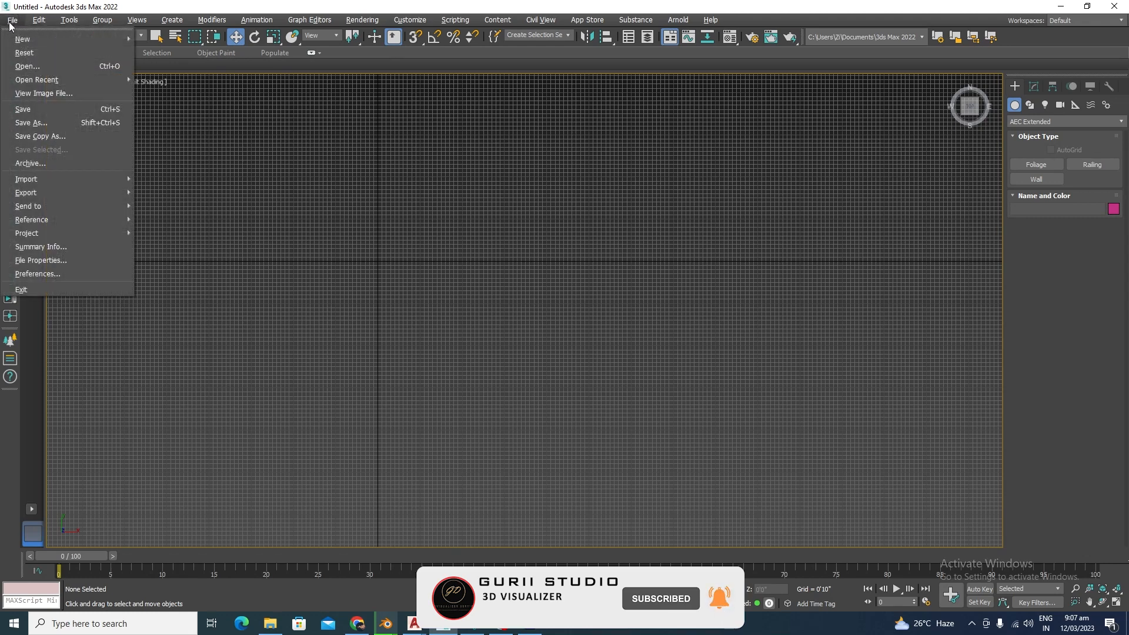
mouse_move(43, 183)
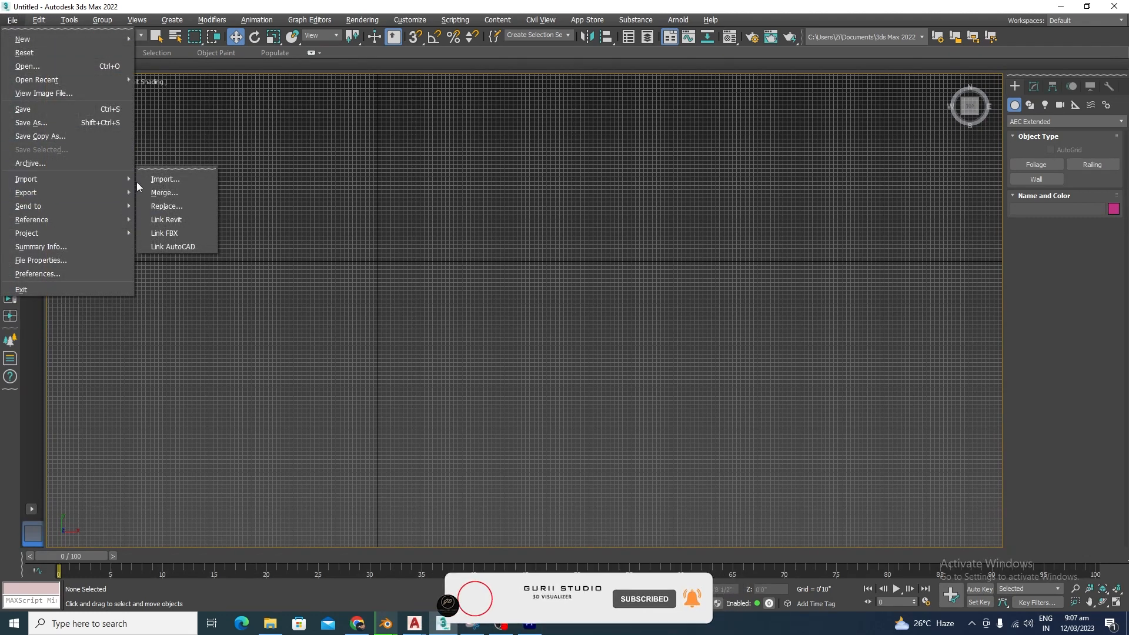
click(165, 193)
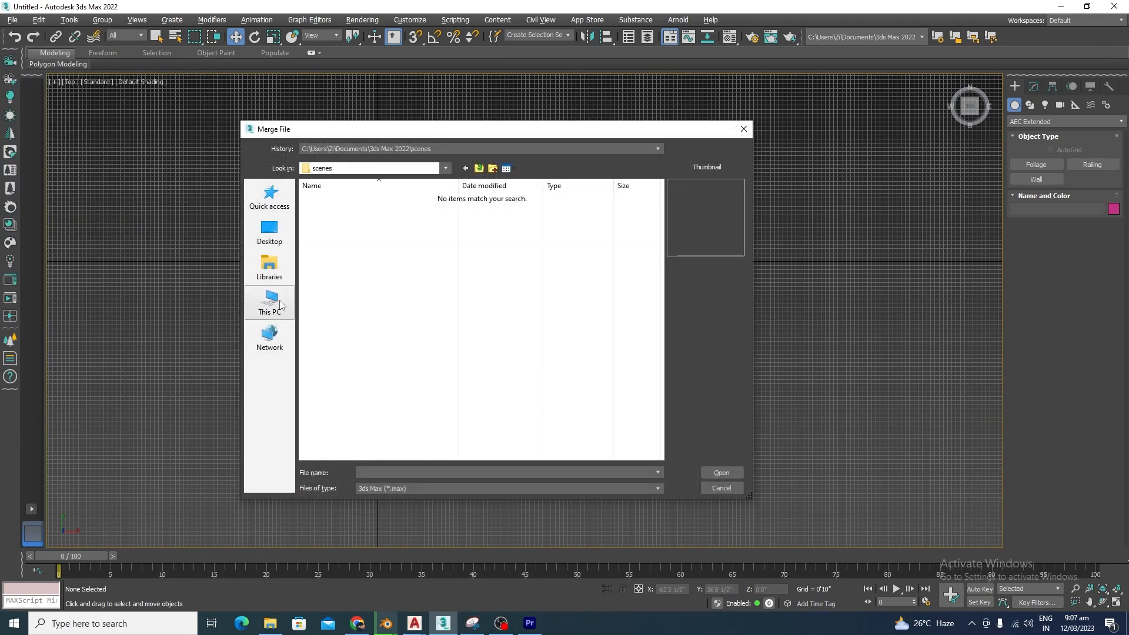
- Browse drive D: through the project folders to the bedroom folder inside Bathrooms
click(287, 304)
double_click(465, 345)
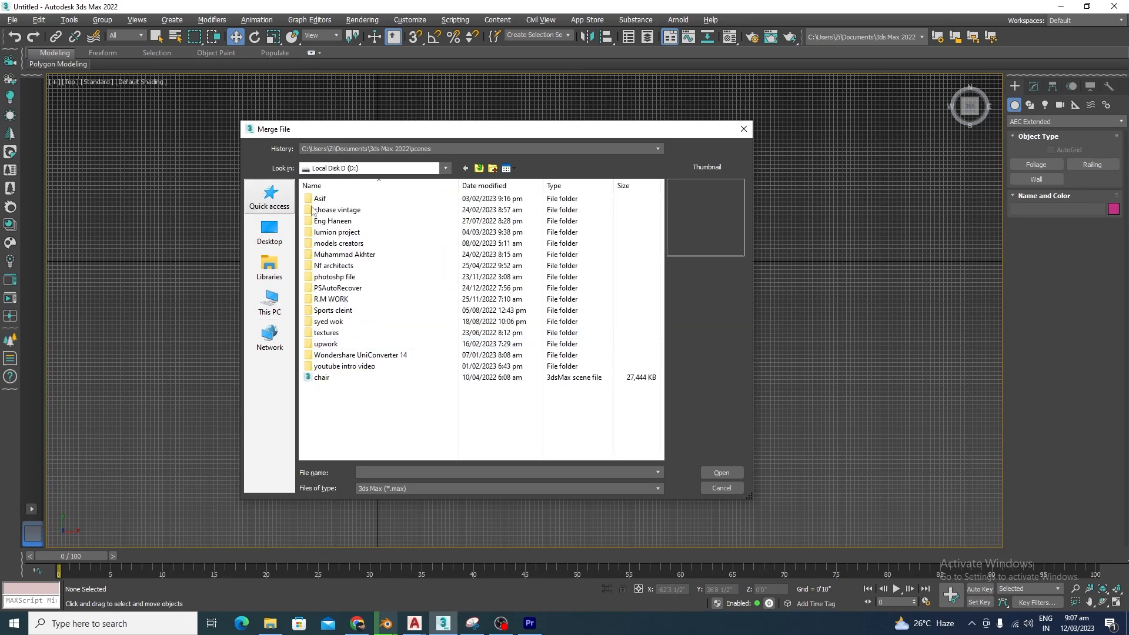
double_click(351, 255)
double_click(348, 198)
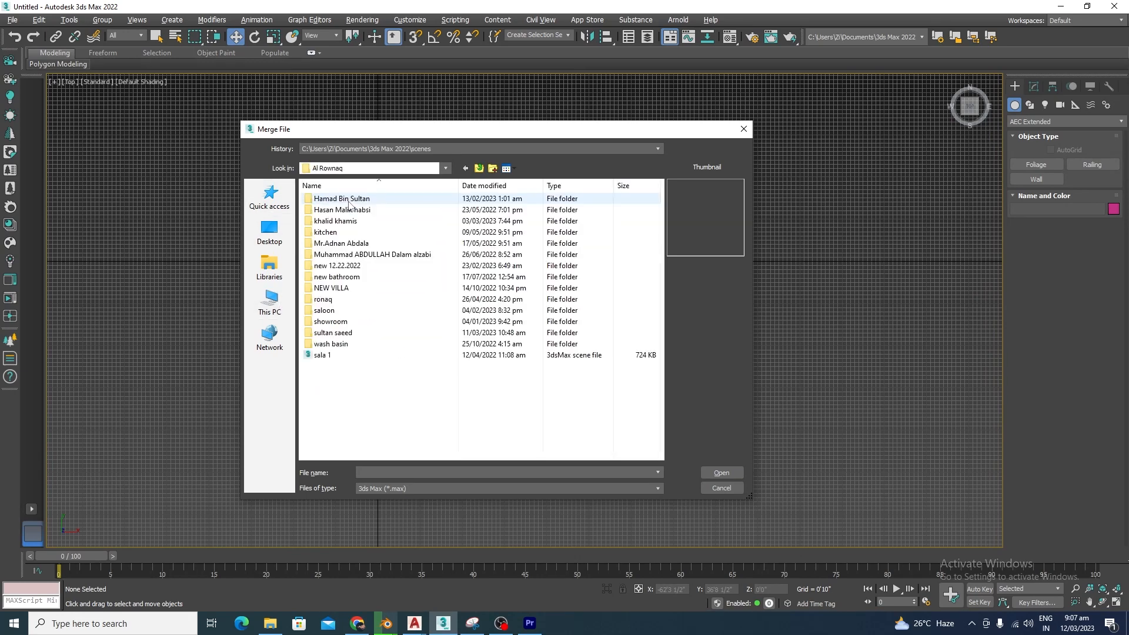
double_click(347, 222)
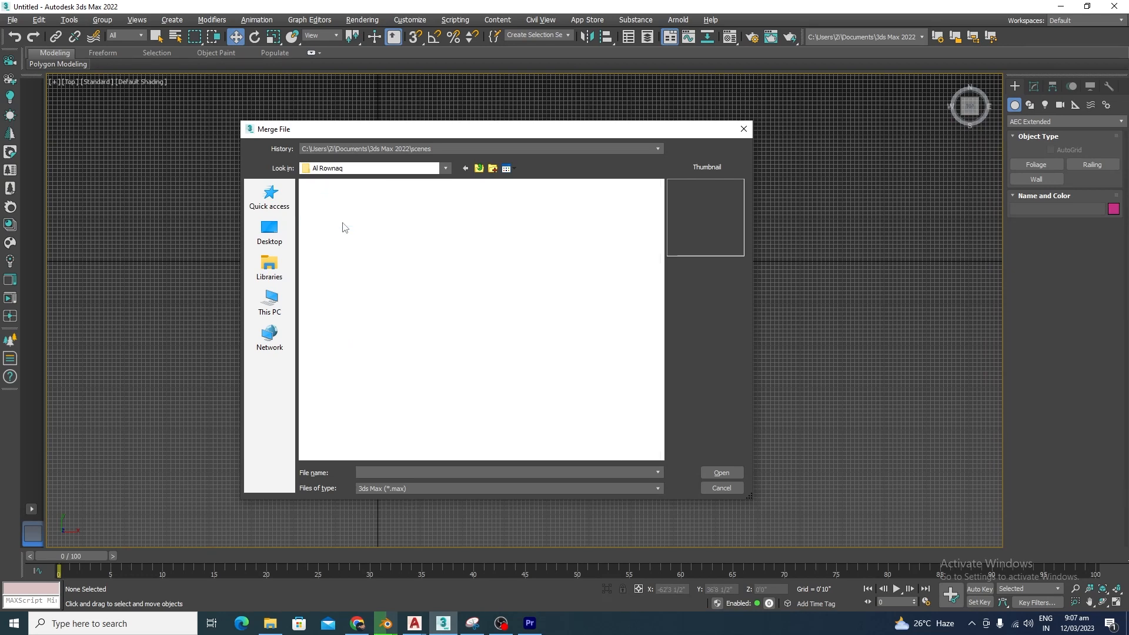
double_click(329, 200)
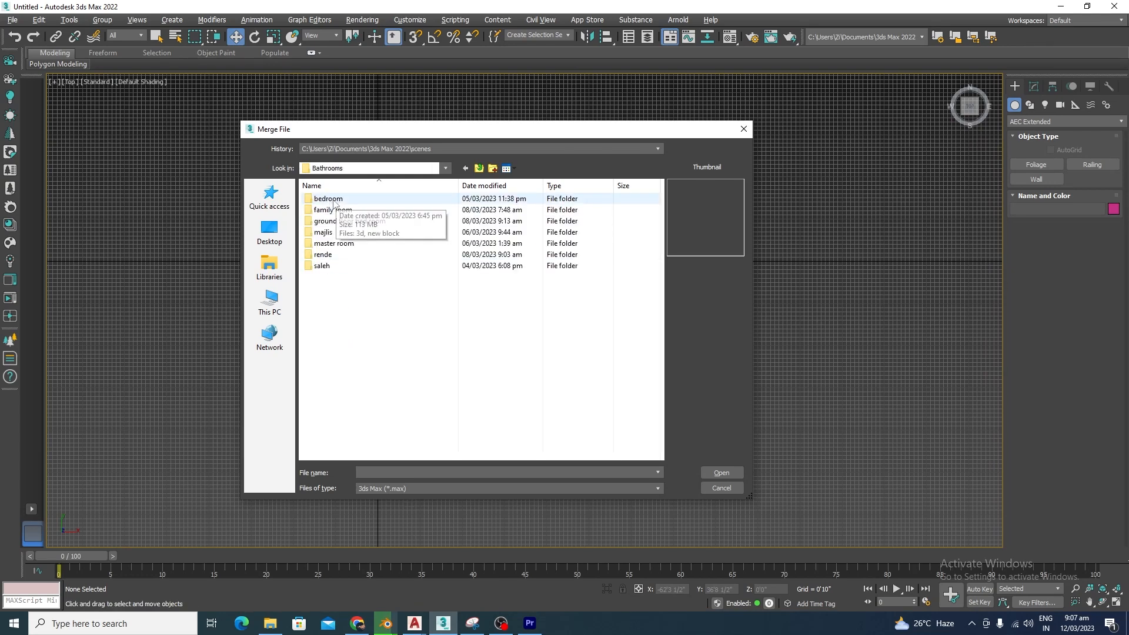
double_click(333, 201)
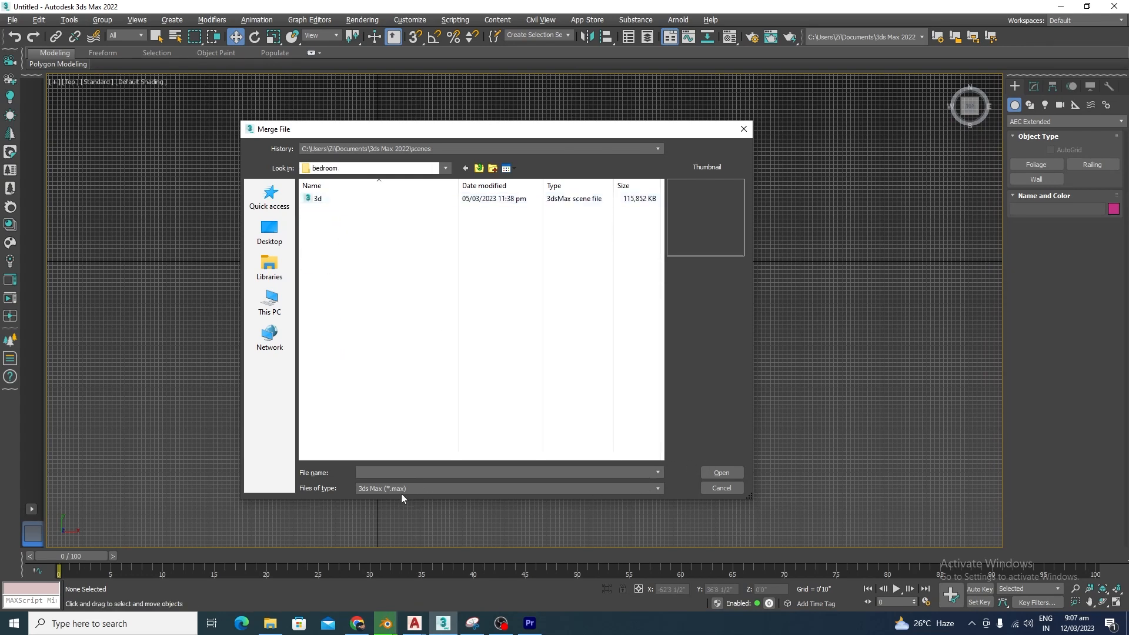
- List all file types and import the DWG drawing "new block" with the default import options
click(651, 489)
click(376, 516)
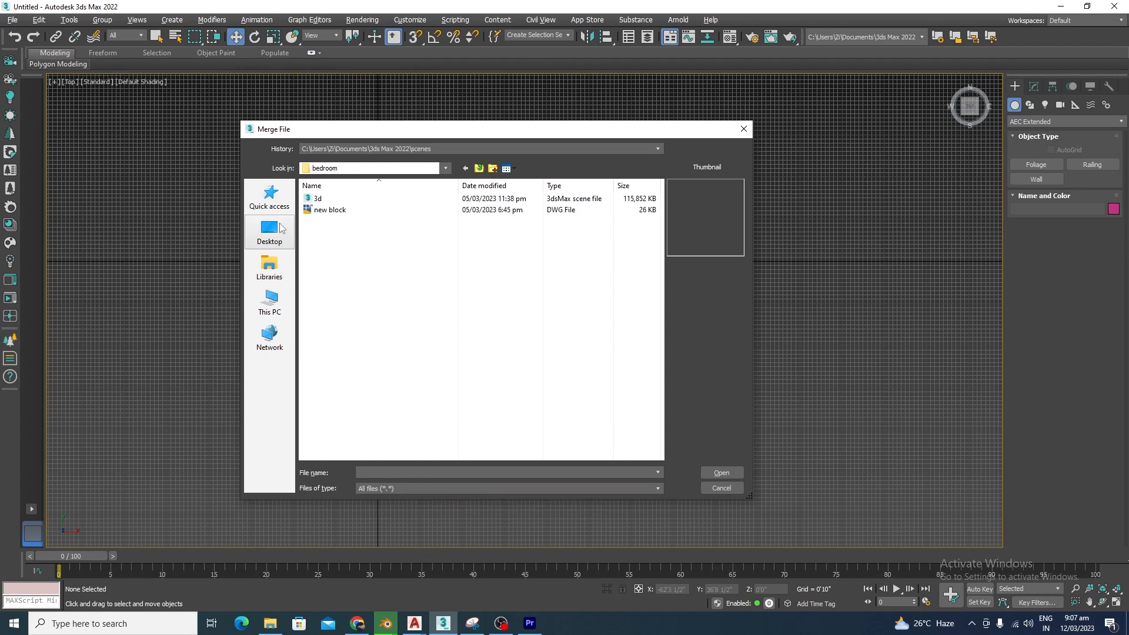
click(333, 212)
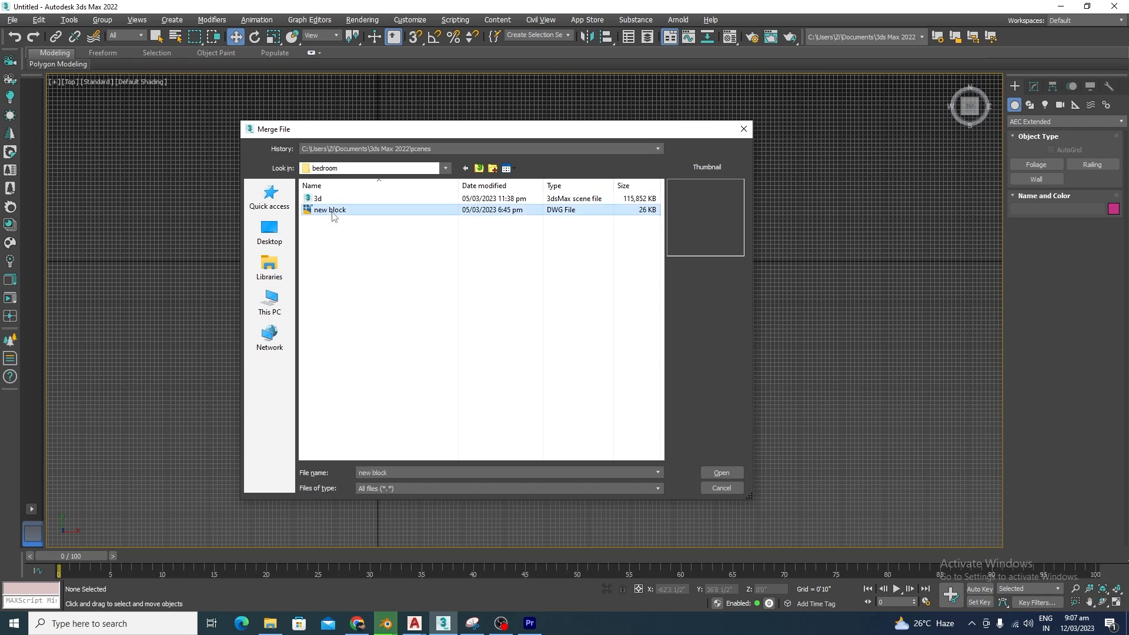
click(724, 473)
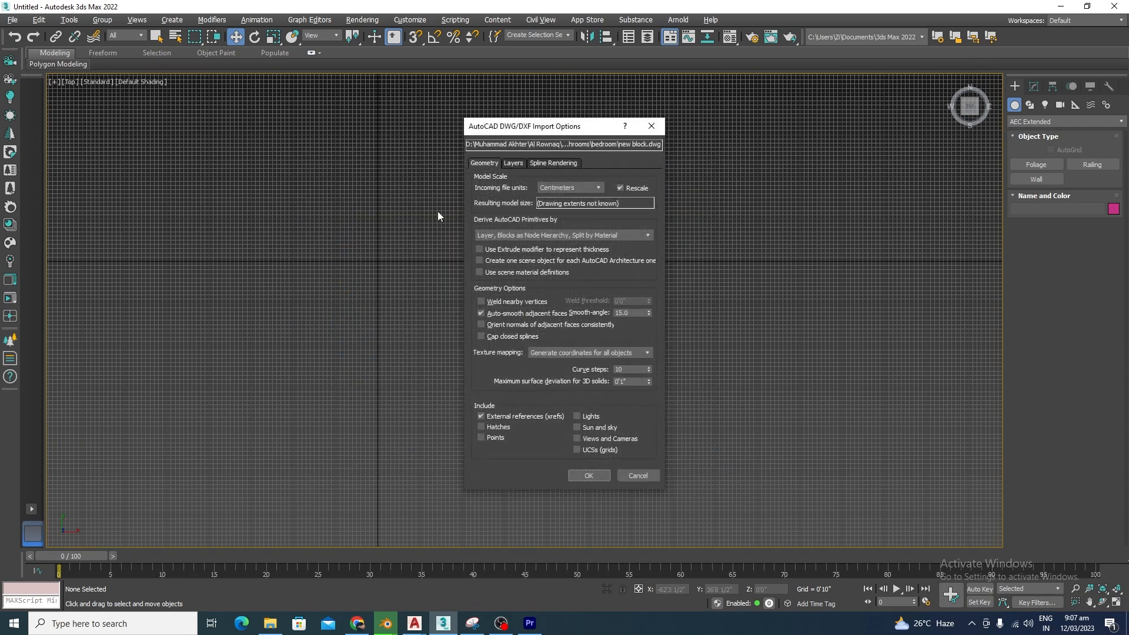
click(588, 475)
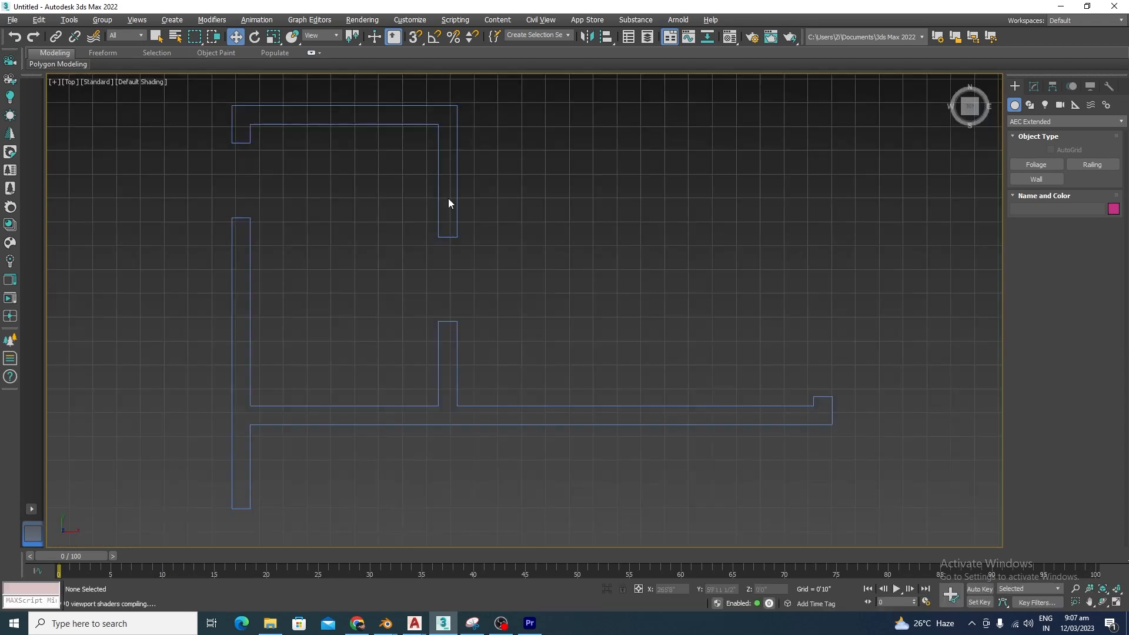
- Select the imported floor plan, set its absolute X and Y position to 0, and frame it in the view
scroll(529, 236, up, 2)
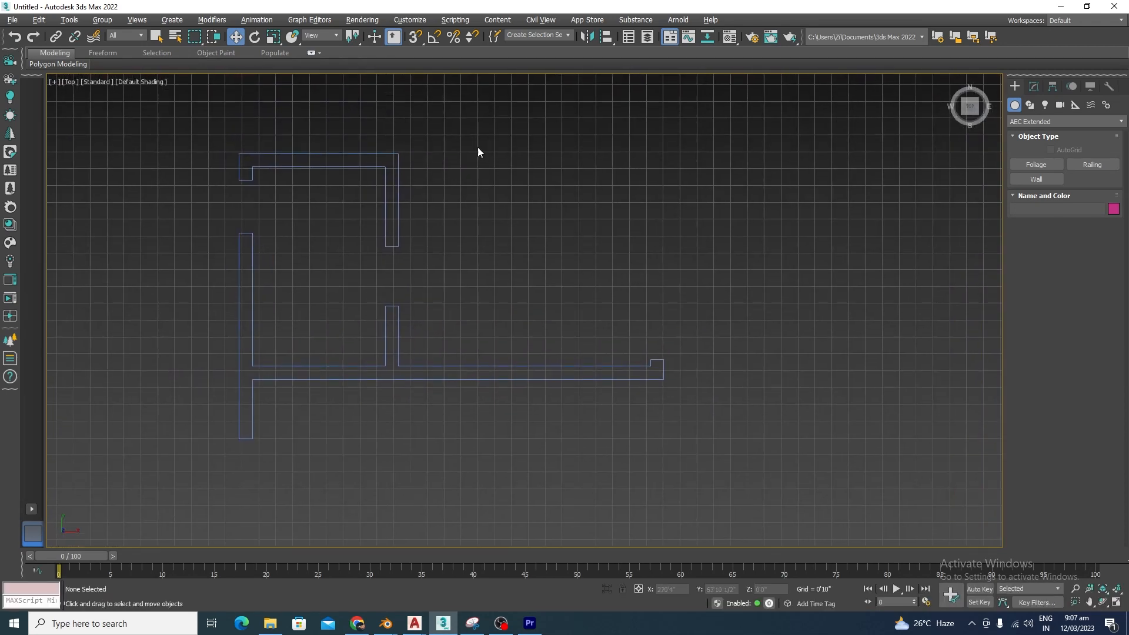
scroll(477, 147, down, 4)
drag(683, 156, 171, 419)
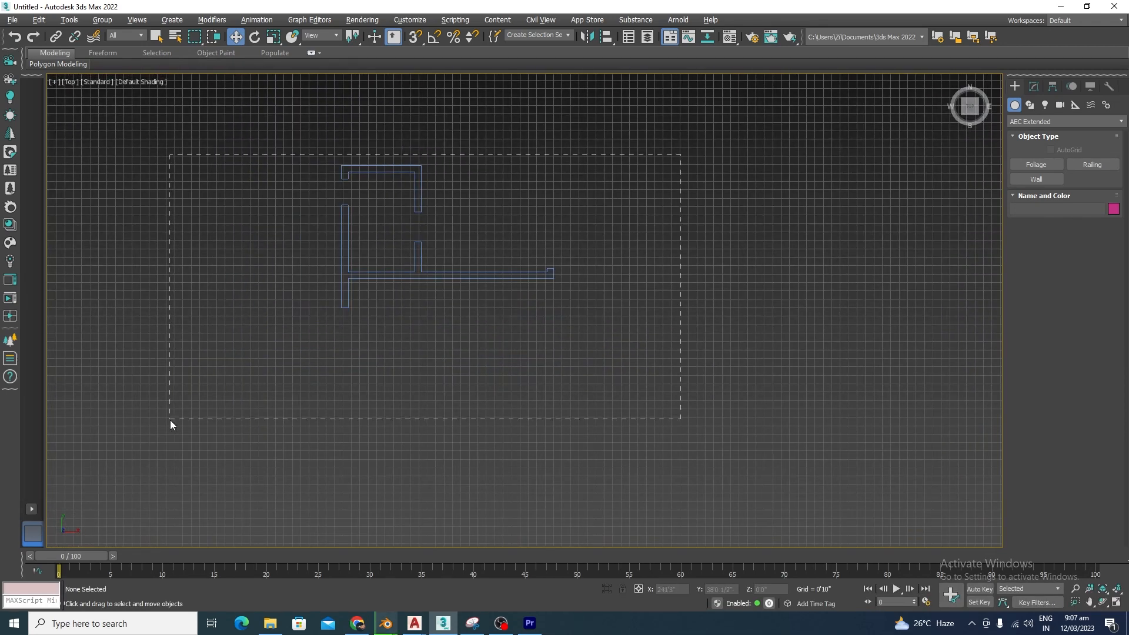
drag(414, 389, 640, 362)
drag(612, 120, 137, 465)
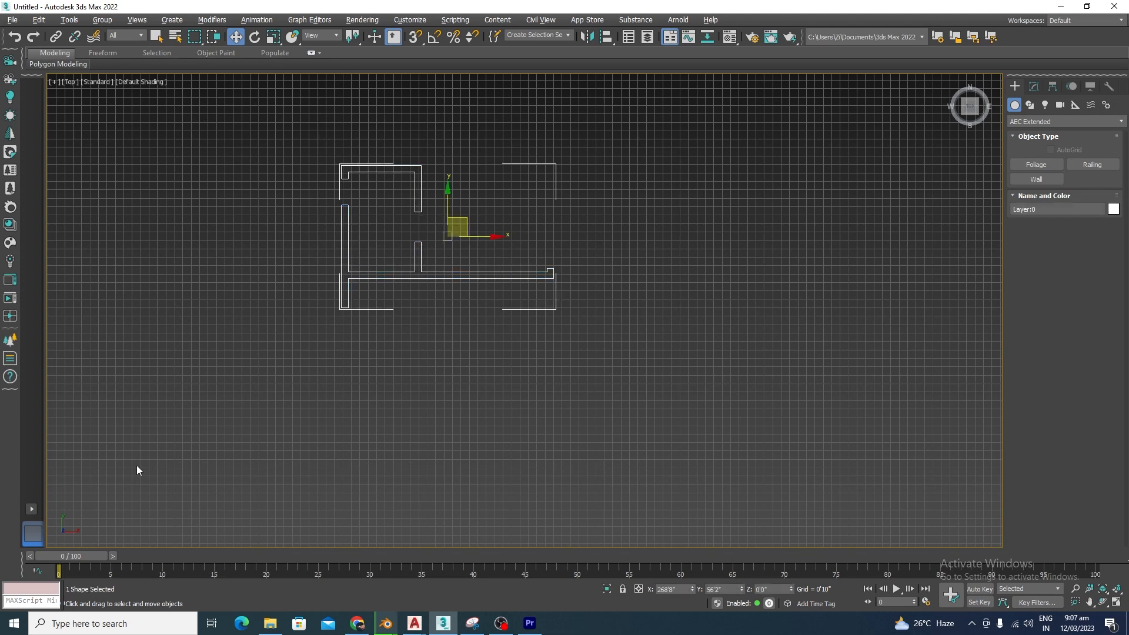
right_click(235, 36)
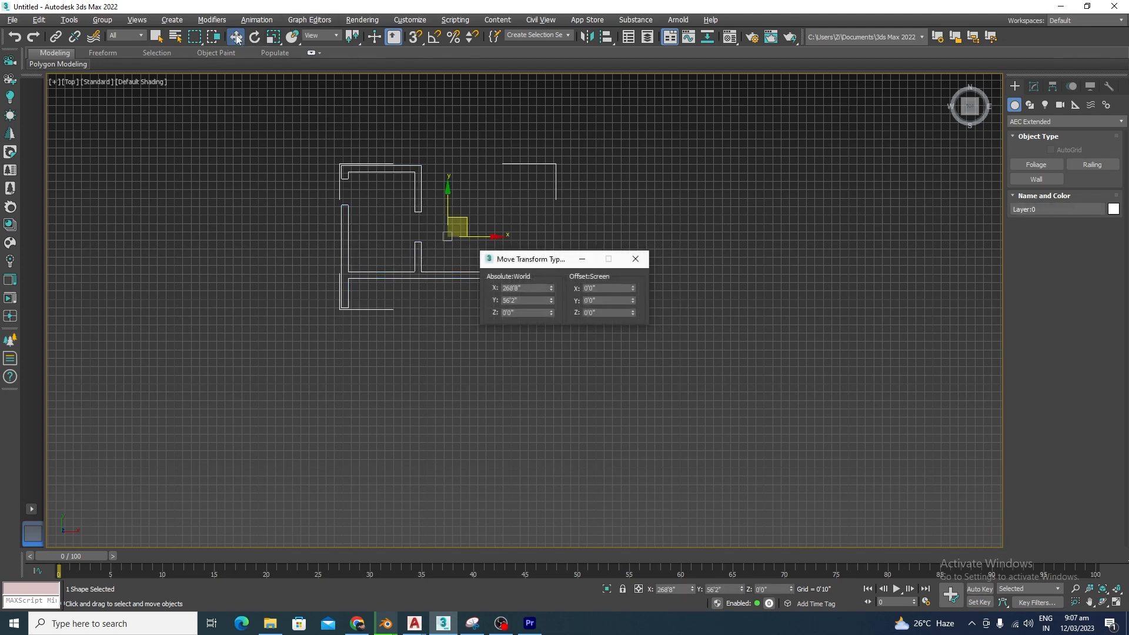
right_click(552, 289)
right_click(551, 300)
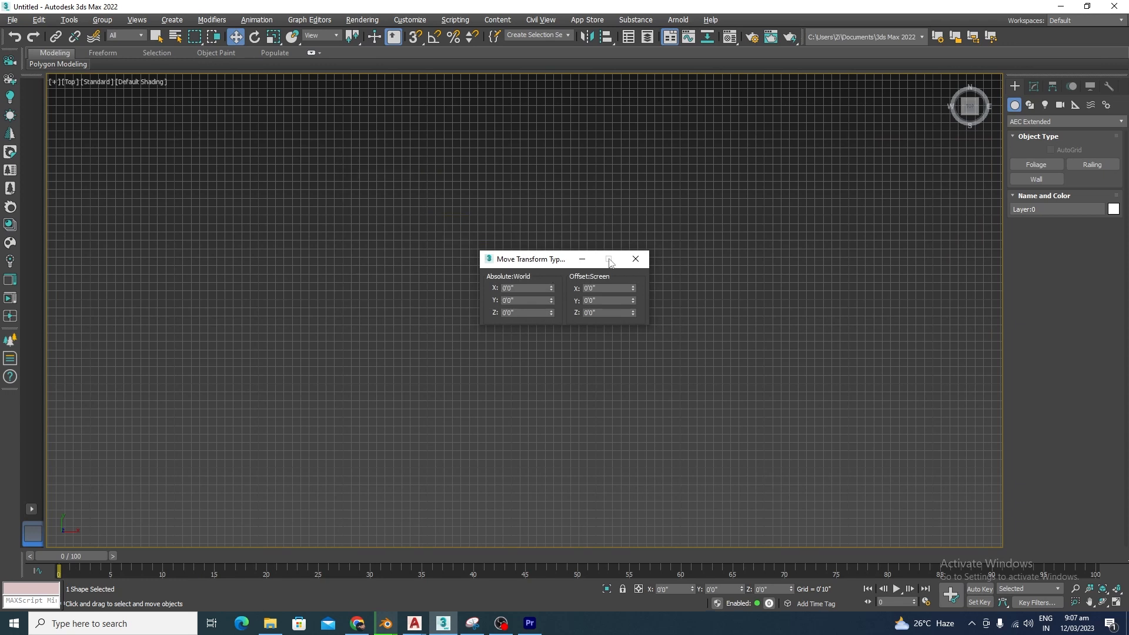
click(640, 265)
key(z)
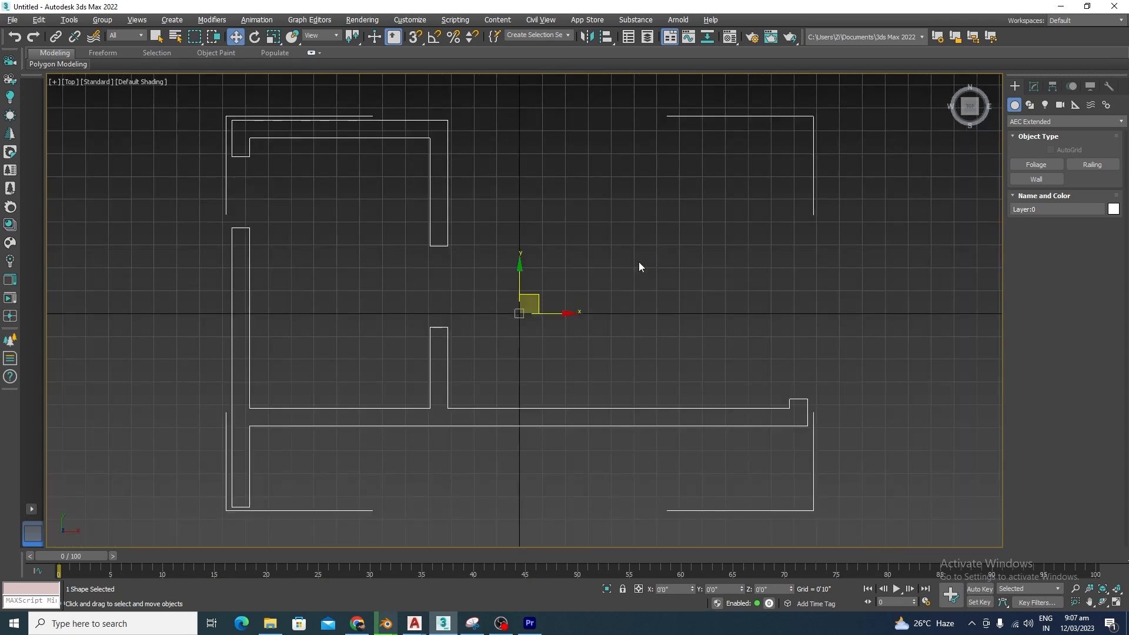
scroll(549, 262, down, 5)
scroll(456, 248, up, 3)
scroll(493, 279, down, 3)
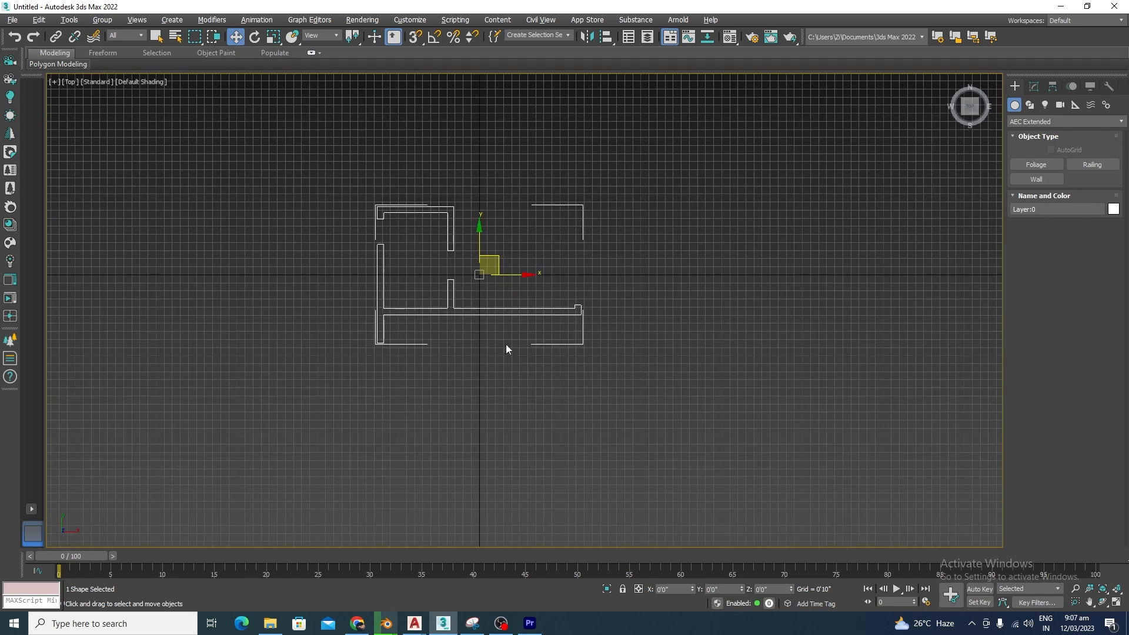
scroll(528, 262, up, 3)
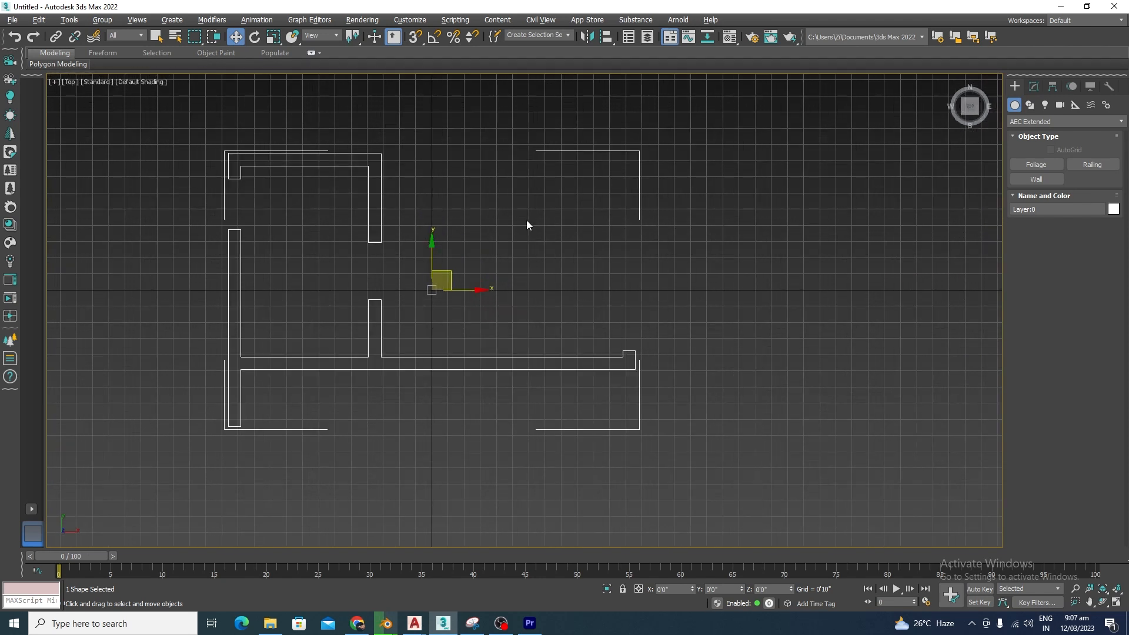
click(1033, 87)
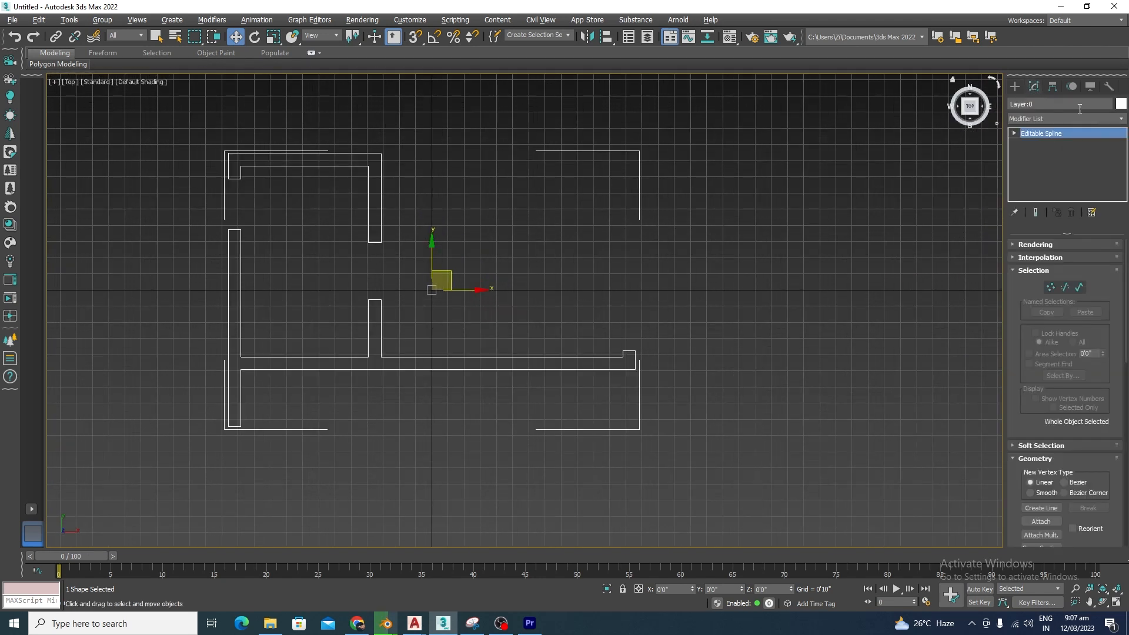
click(1066, 119)
text(ex)
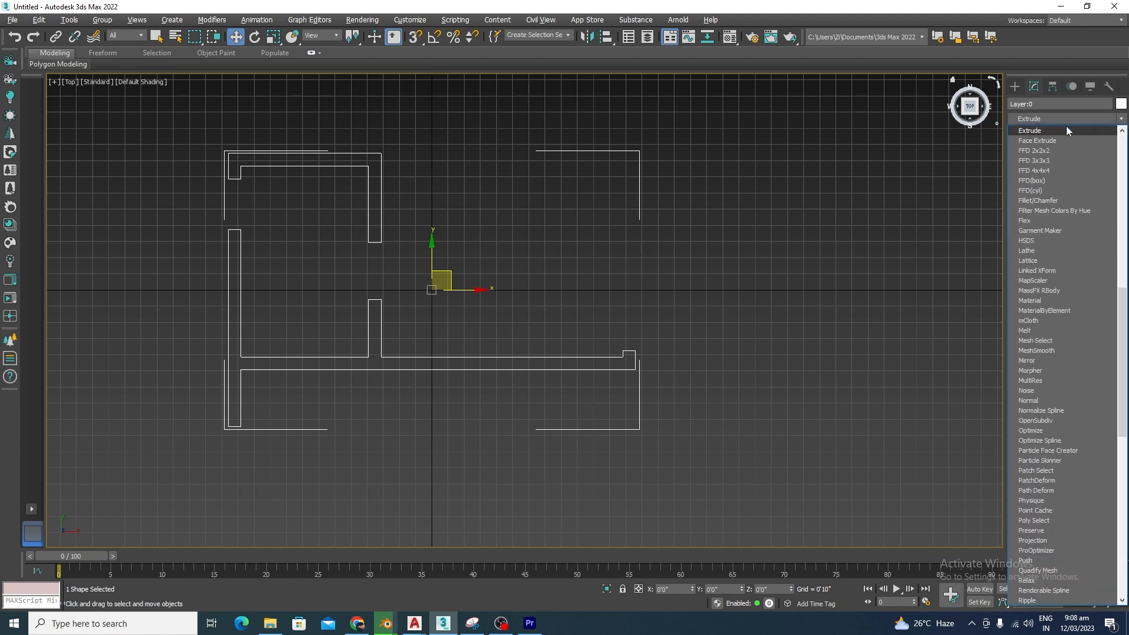
click(1042, 140)
click(1072, 212)
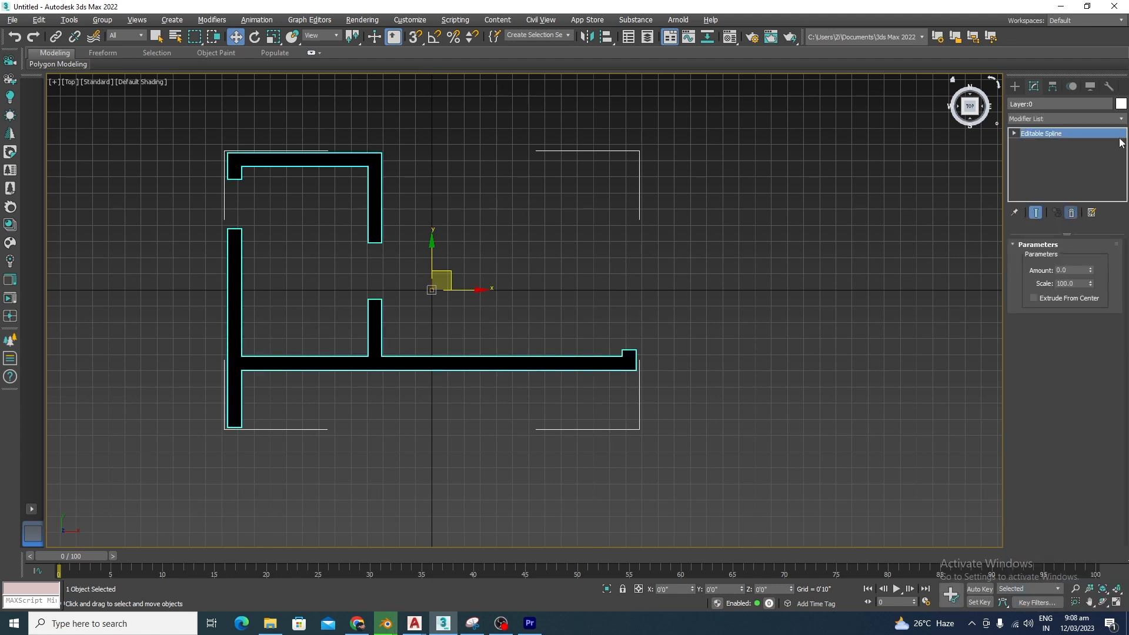
- Apply an Extrude modifier to the floor-plan spline and set its amount to 10'
click(1122, 119)
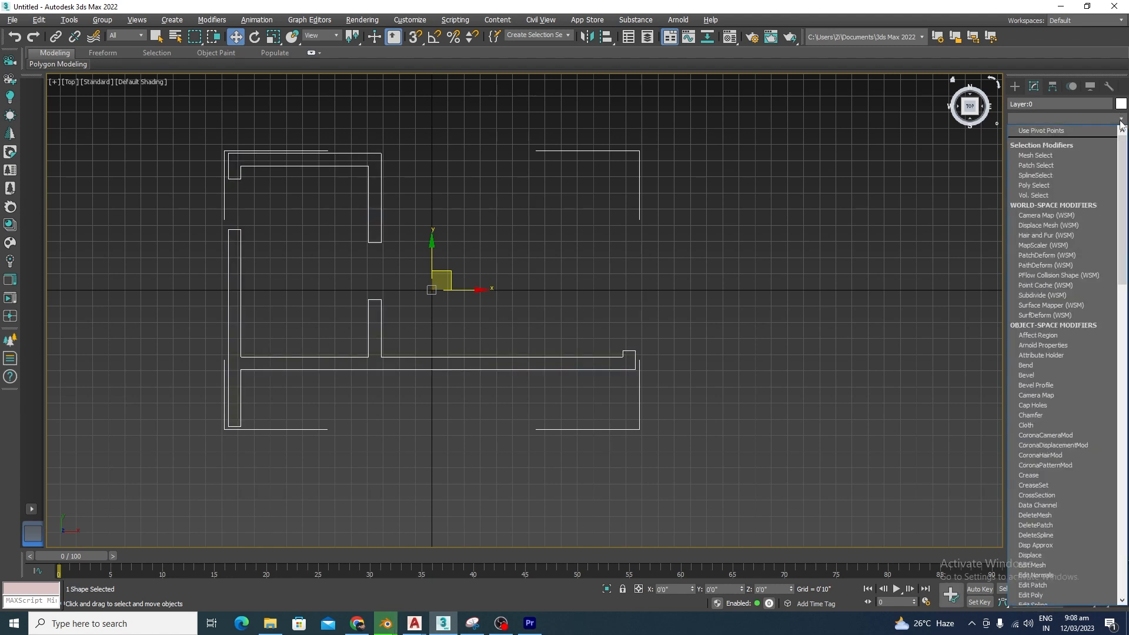
text(ex)
click(1065, 130)
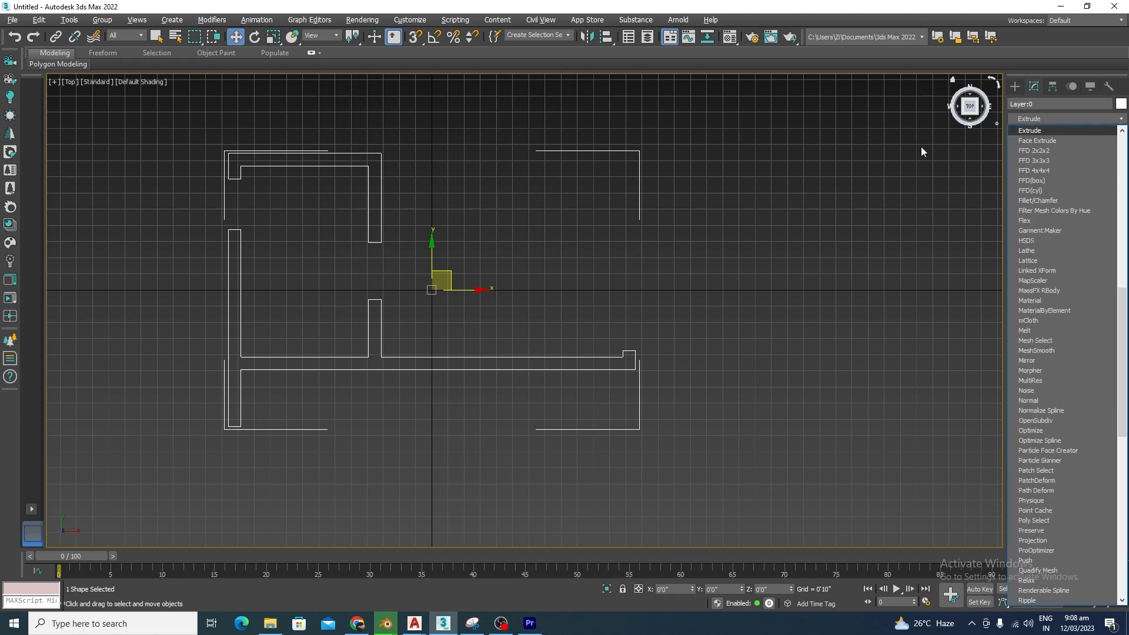
scroll(540, 229, down, 2)
alt+middle_drag(562, 266, 590, 290)
scroll(435, 290, up, 5)
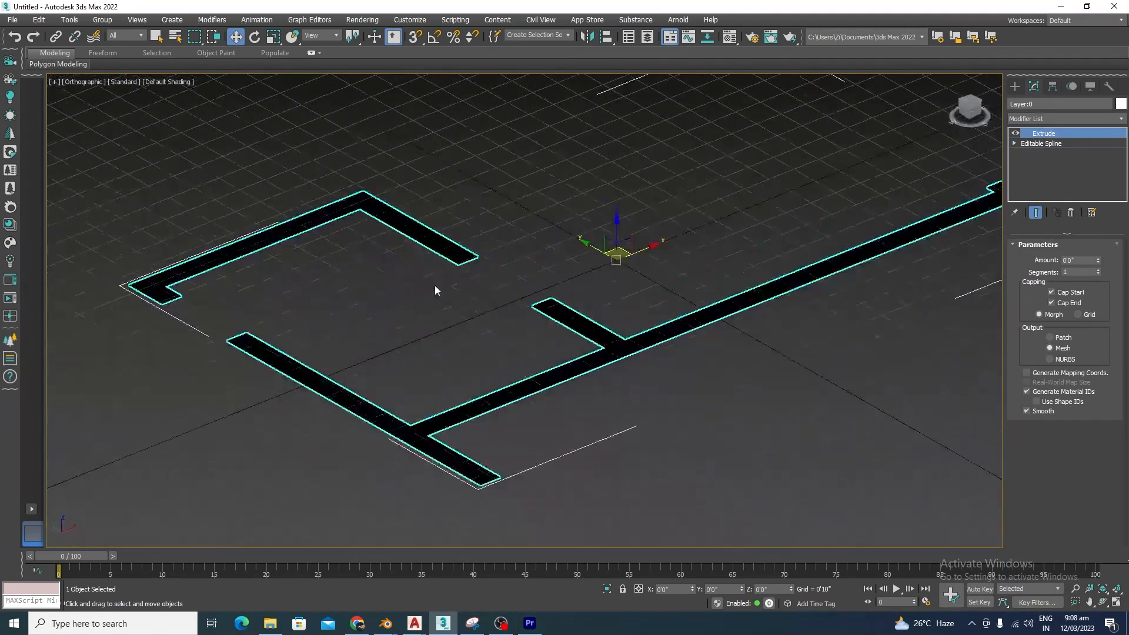
double_click(1081, 261)
text(10)
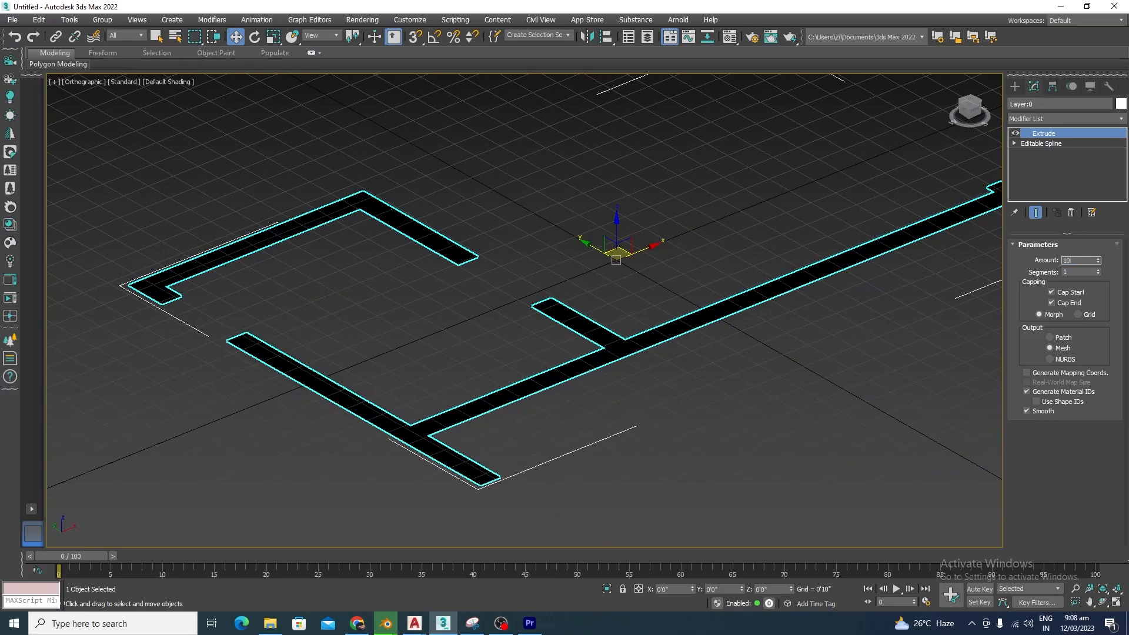
key(Return)
- Assign the 01 - Default physical material to the extruded walls and close the Material Editor
scroll(606, 421, down, 5)
alt+middle_drag(666, 471, 411, 455)
scroll(534, 454, up, 5)
scroll(537, 465, down, 3)
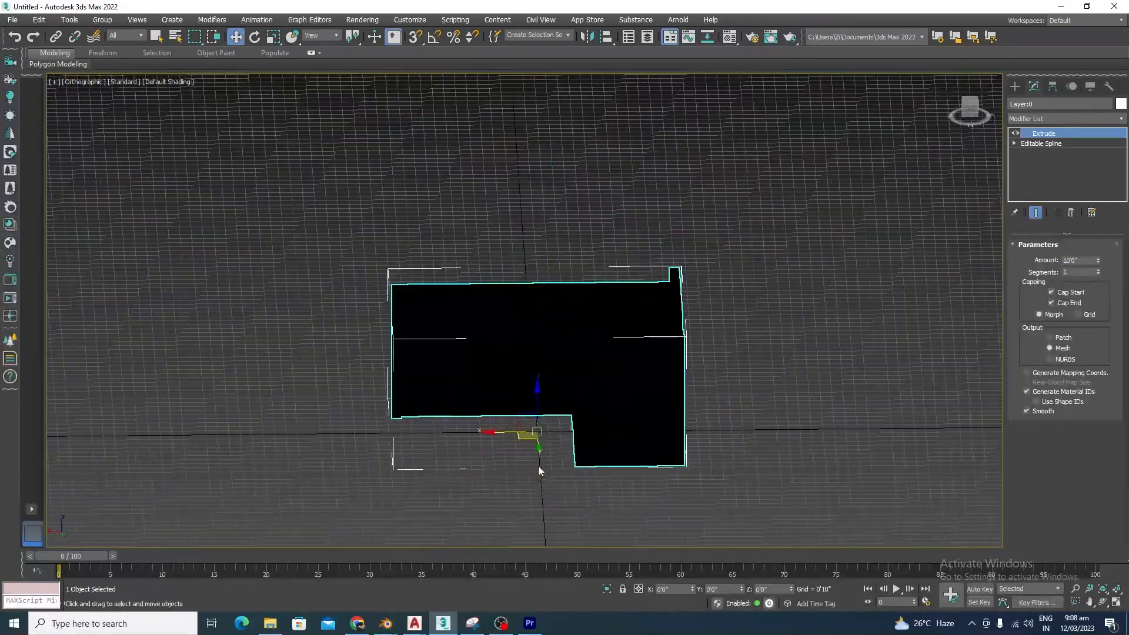
alt+middle_drag(537, 465, 714, 485)
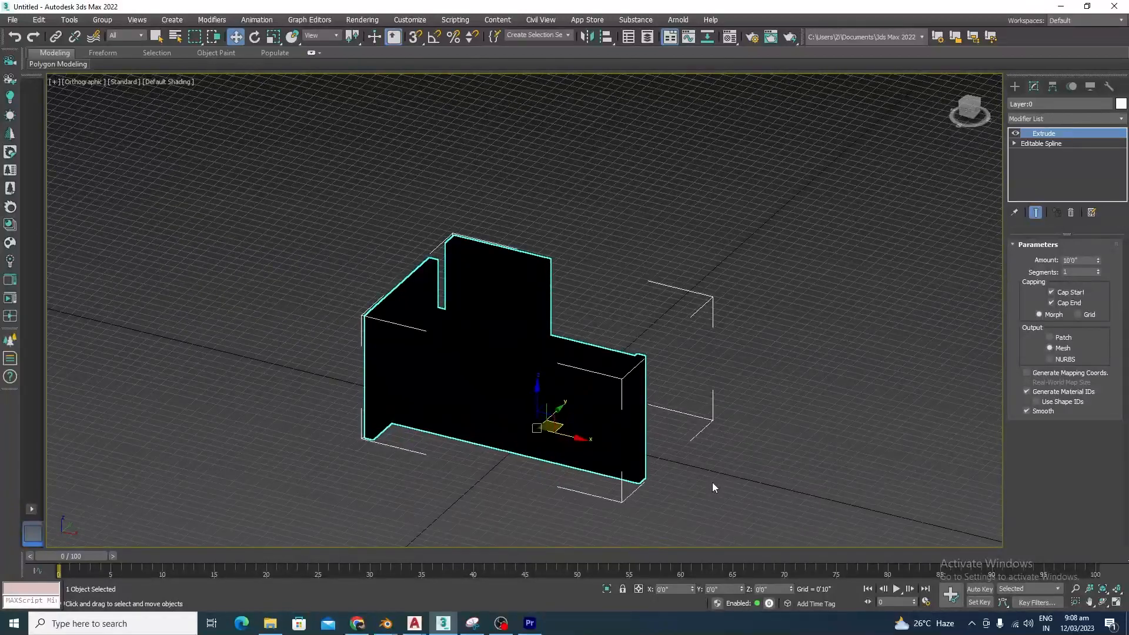
key(m)
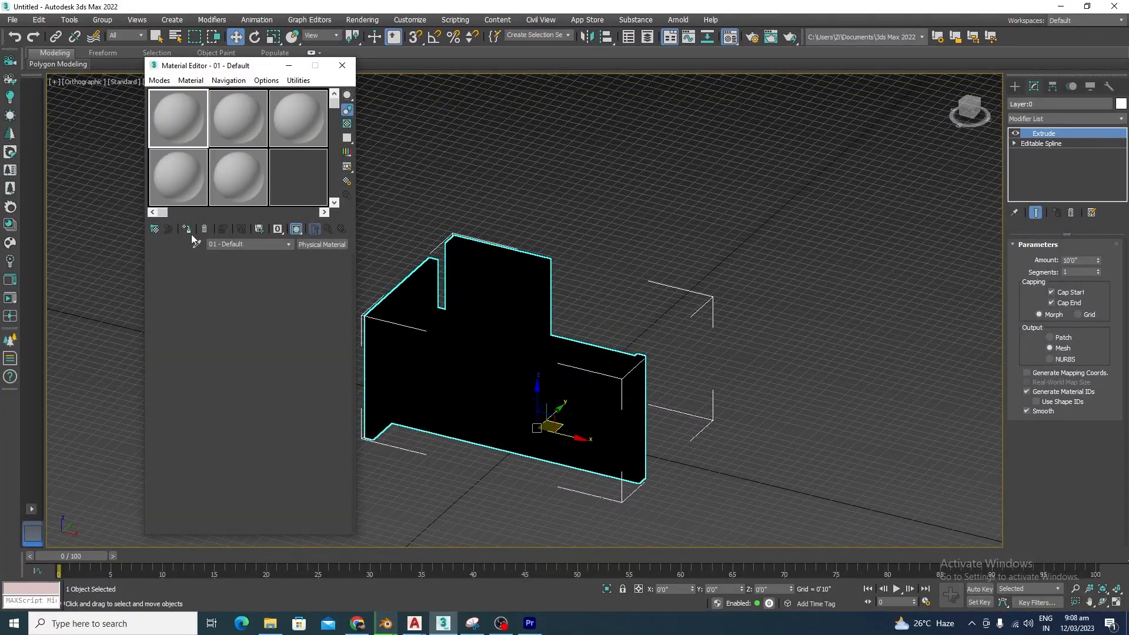
click(187, 228)
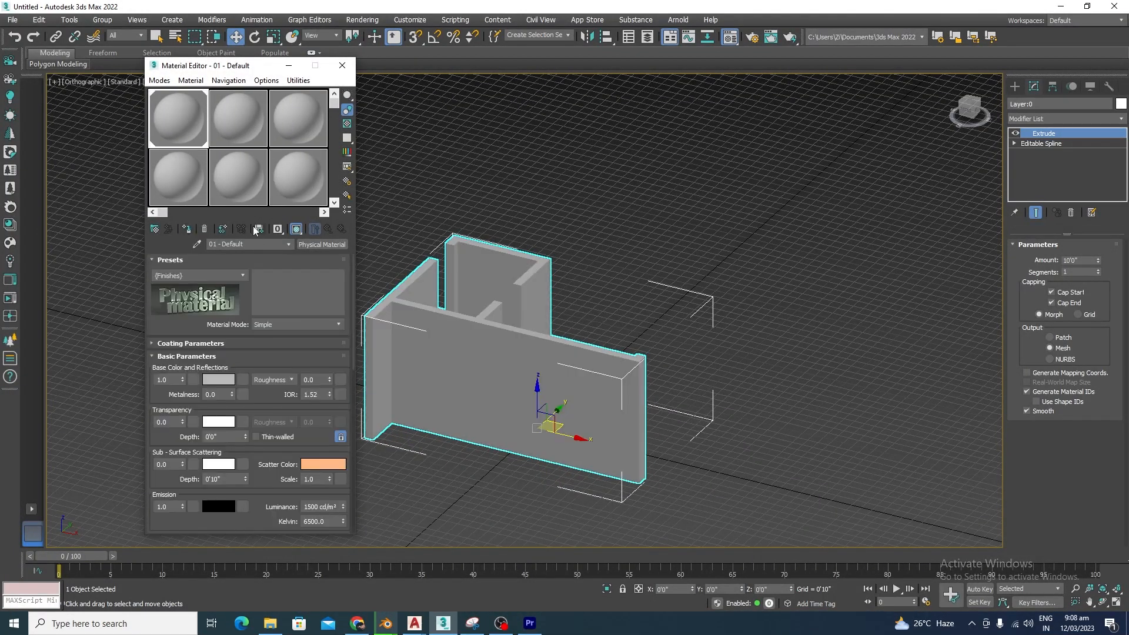
click(342, 65)
- Deselect the extruded walls and inspect them from several angles
alt+middle_drag(459, 329, 609, 397)
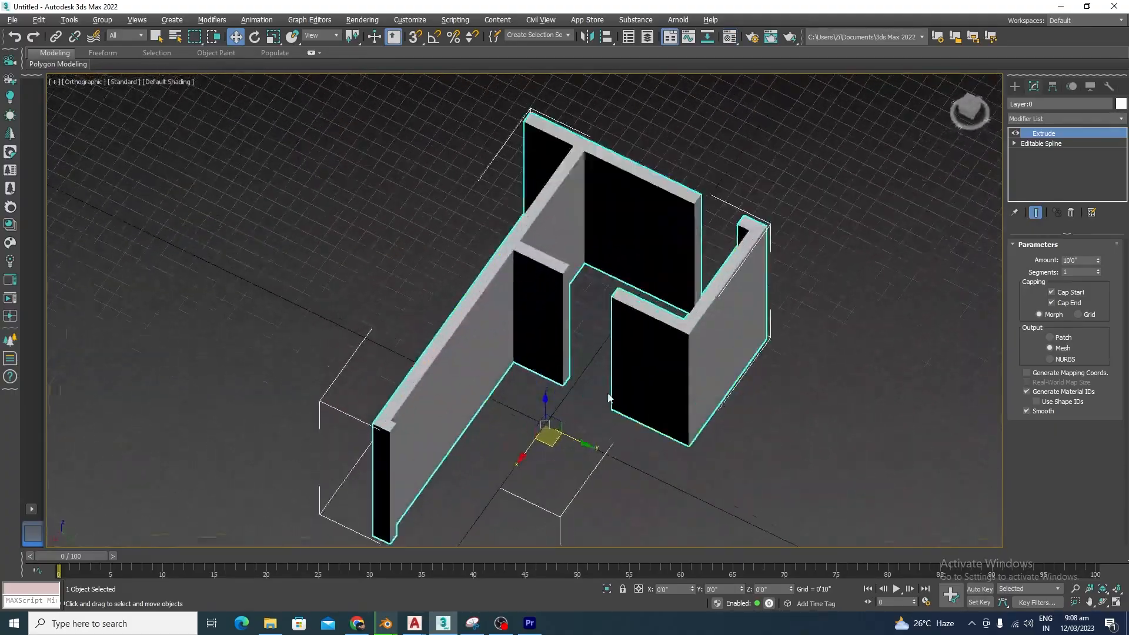
scroll(609, 398, down, 5)
alt+middle_drag(592, 361, 470, 348)
click(727, 406)
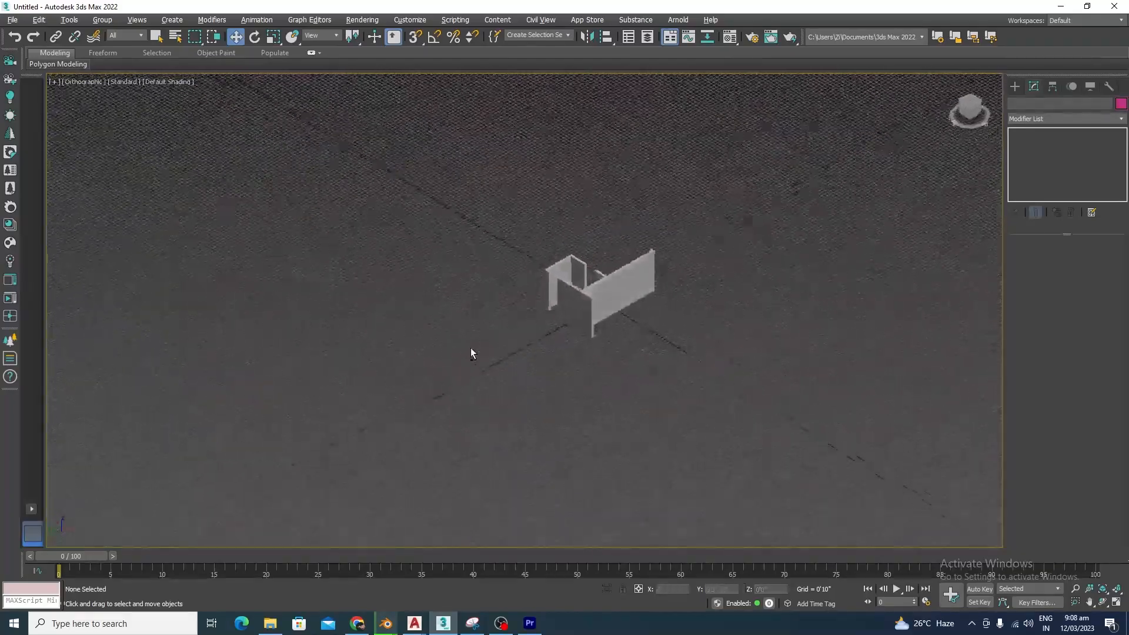
scroll(590, 258, up, 5)
scroll(494, 294, down, 5)
alt+middle_drag(637, 374, 544, 369)
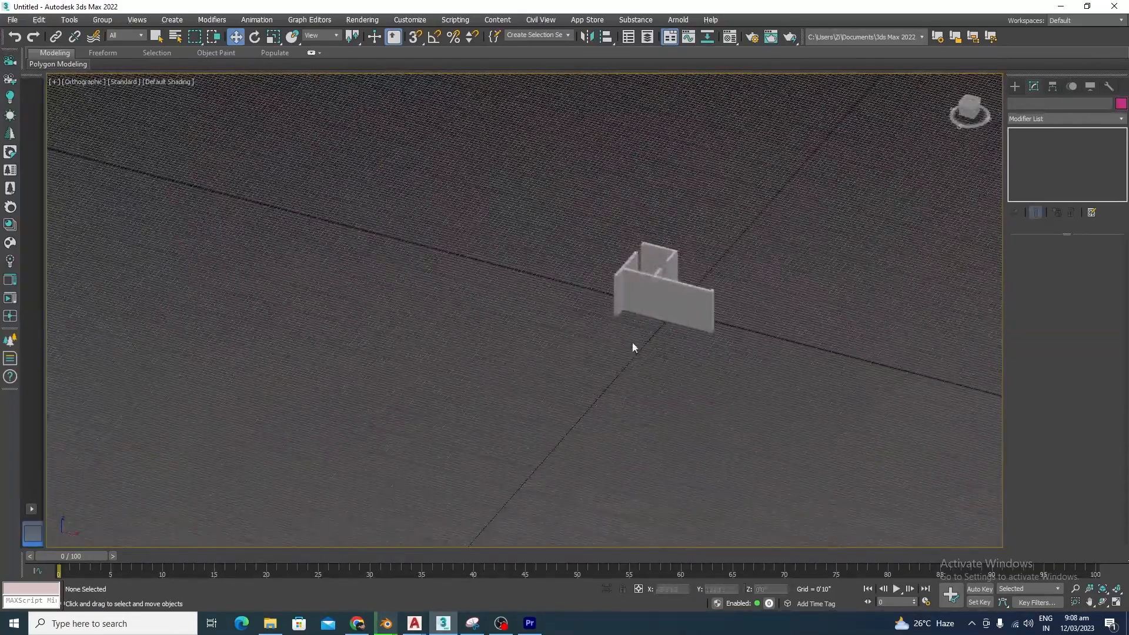
alt+middle_drag(718, 361, 705, 355)
- Select the extruded walls and delete them from the scene
drag(756, 197, 555, 373)
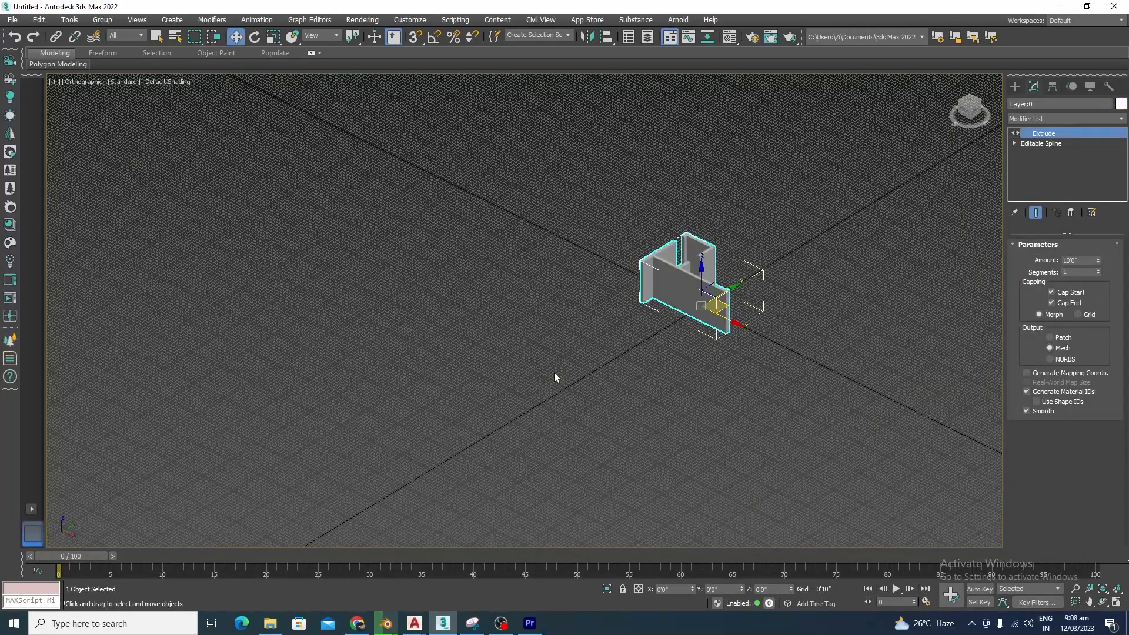
key(Delete)
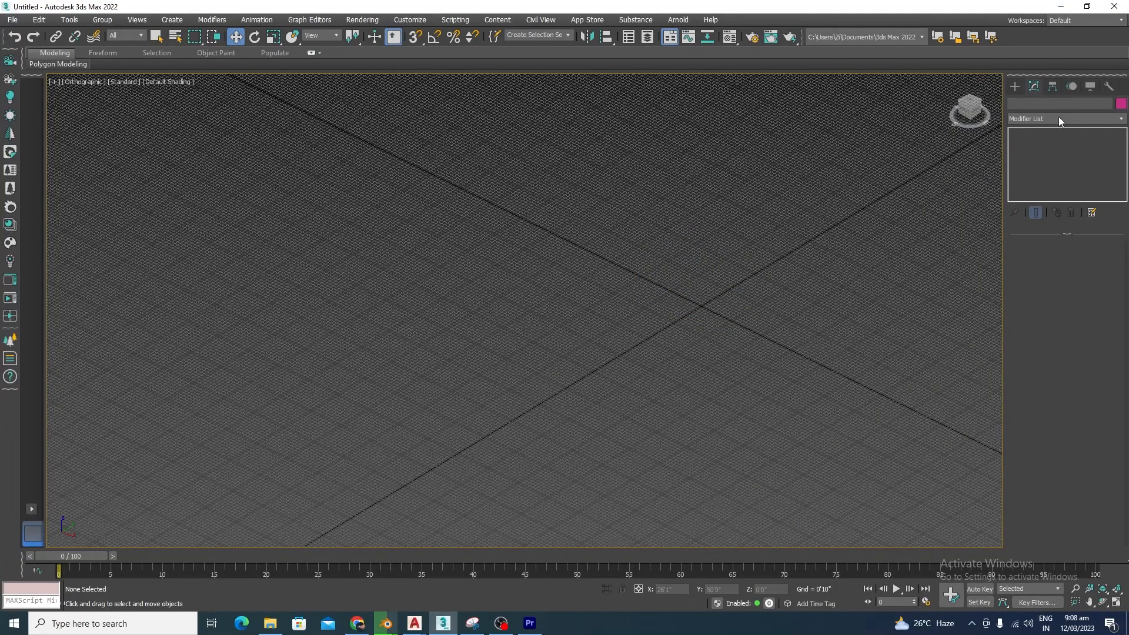
scroll(676, 309, down, 5)
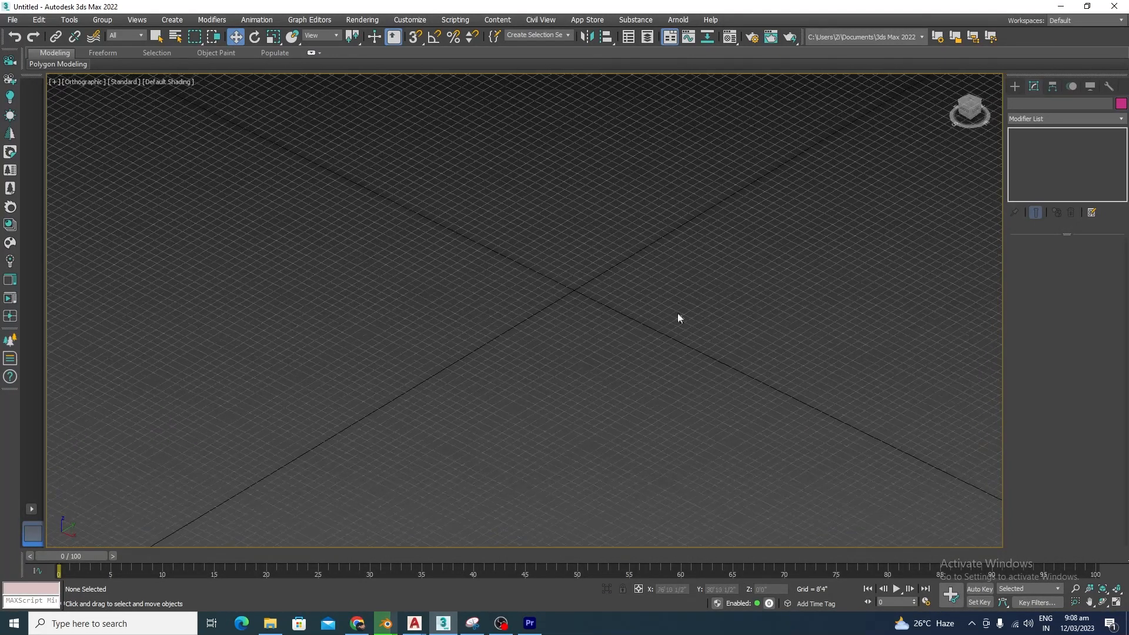
middle_drag(719, 302, 639, 385)
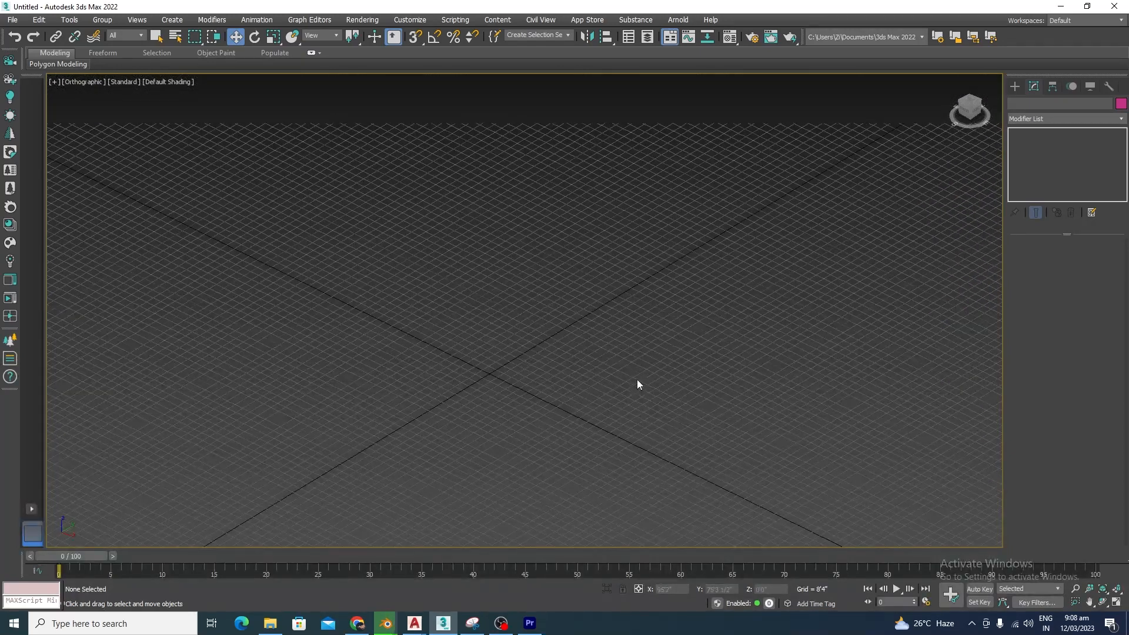